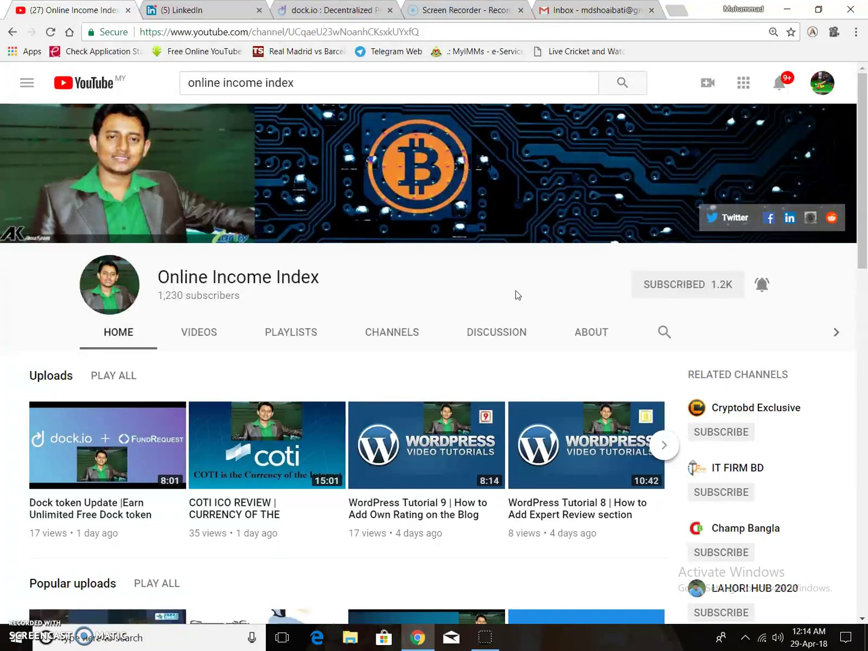
- Submit the dock.io sign-up form with the email address already filled in, after a look at the LinkedIn network page
click(346, 10)
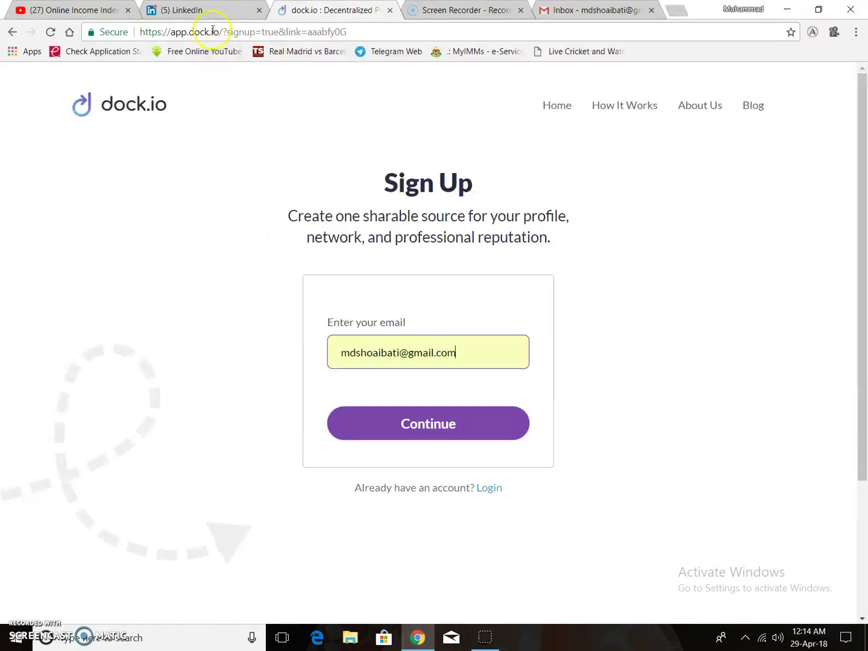
click(216, 11)
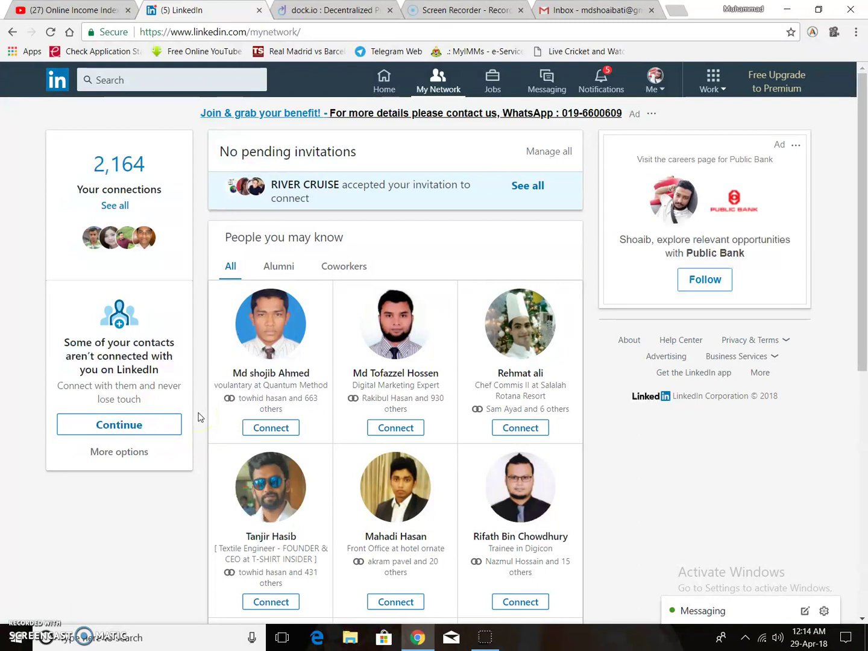
click(375, 12)
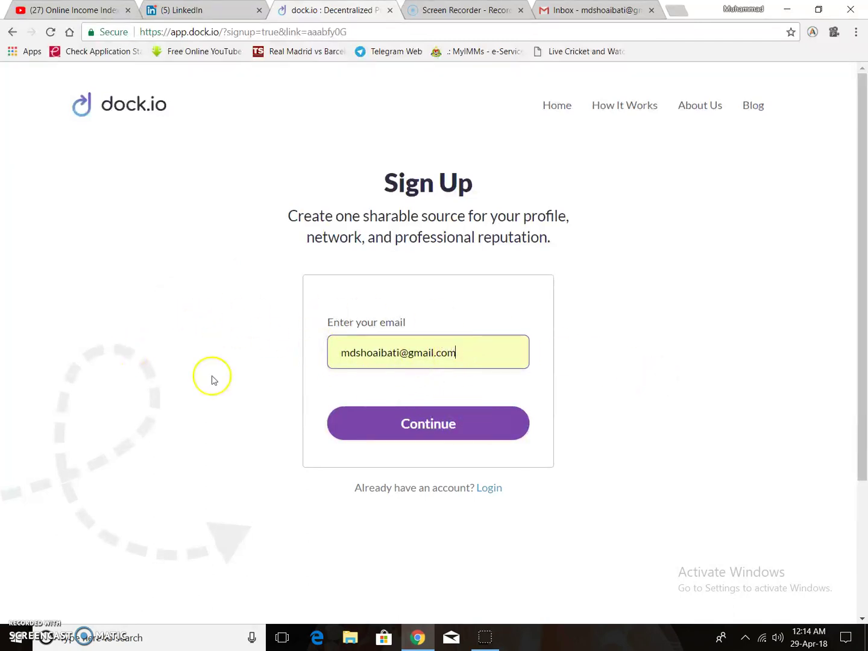
click(438, 424)
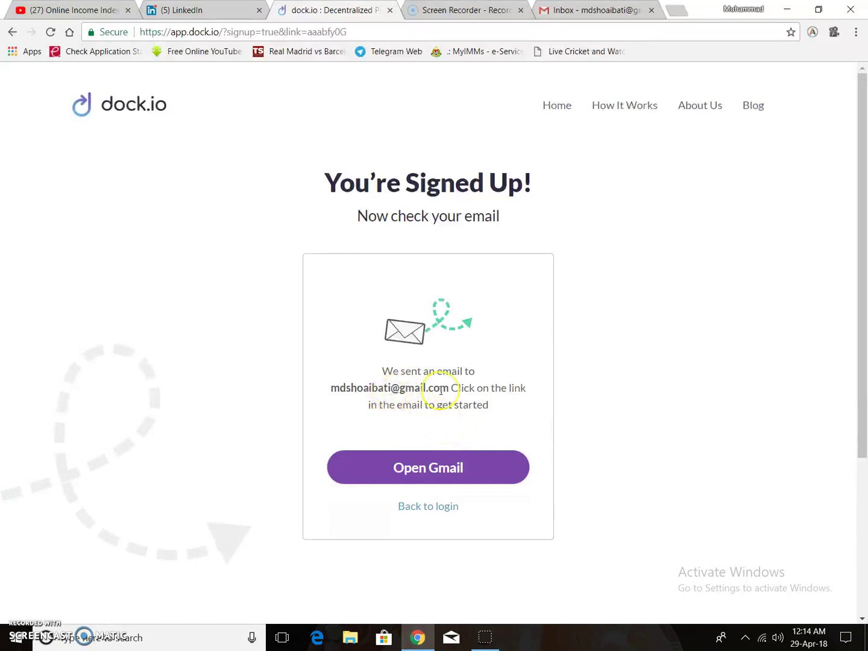
- Go to Gmail, open dock.io's account set-up message and confirm the email address
click(425, 467)
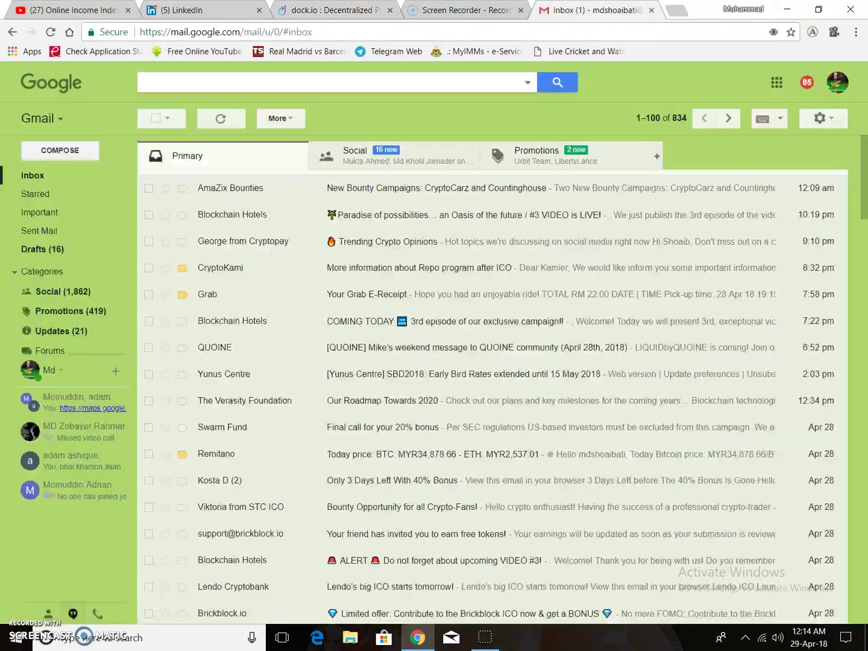
click(360, 193)
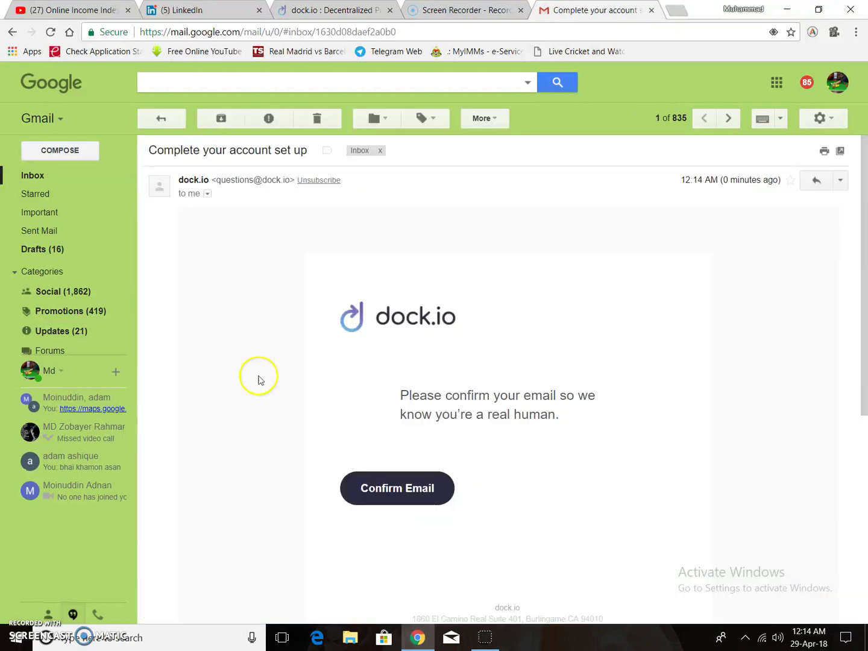
click(403, 488)
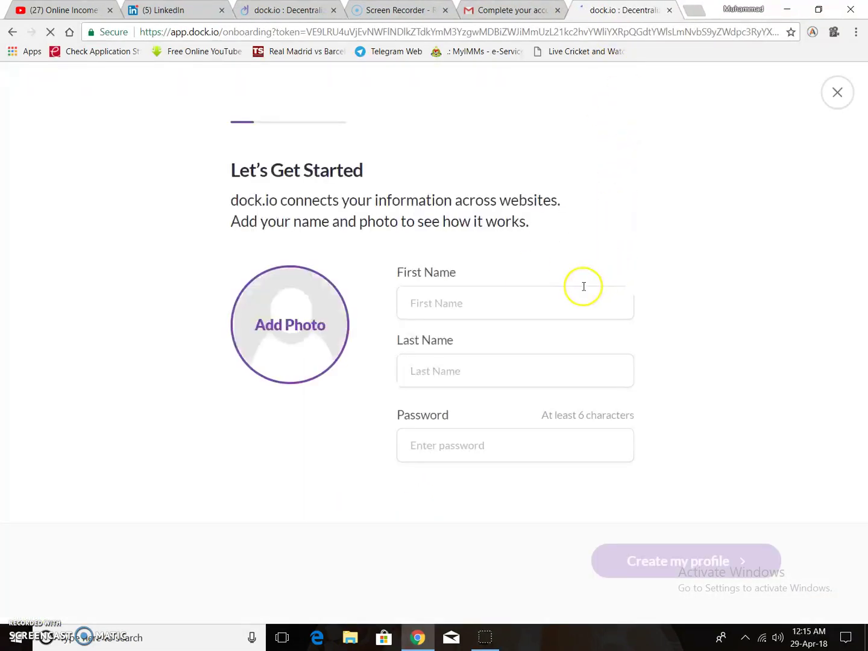
- Fill in the first name, last name and account password on the dock.io profile form
click(491, 297)
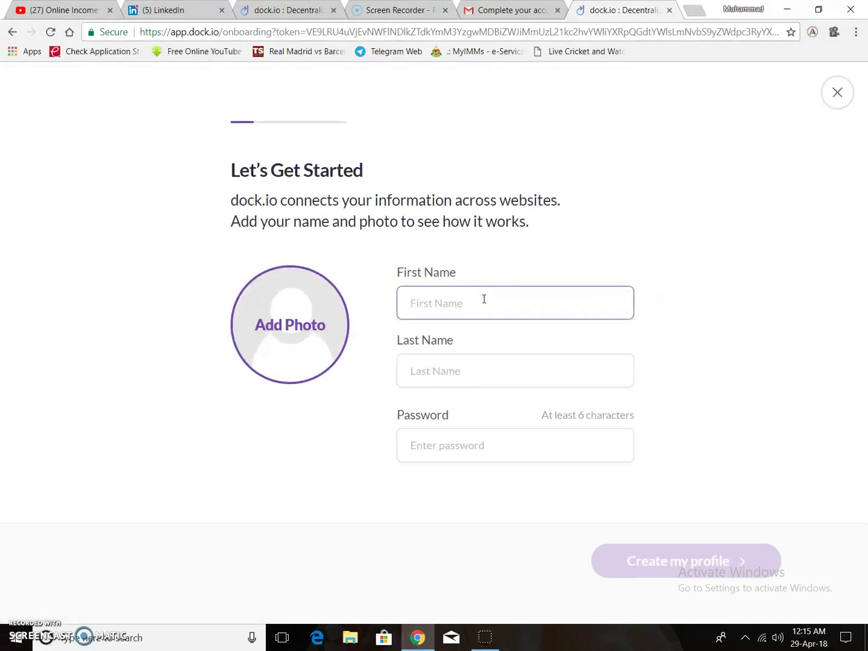
text(M)
click(500, 310)
key(BackSpace)
key(BackSpace)
key(BackSpace)
key(BackSpace)
key(BackSpace)
key(BackSpace)
click(486, 361)
text(SOAIB)
click(464, 440)
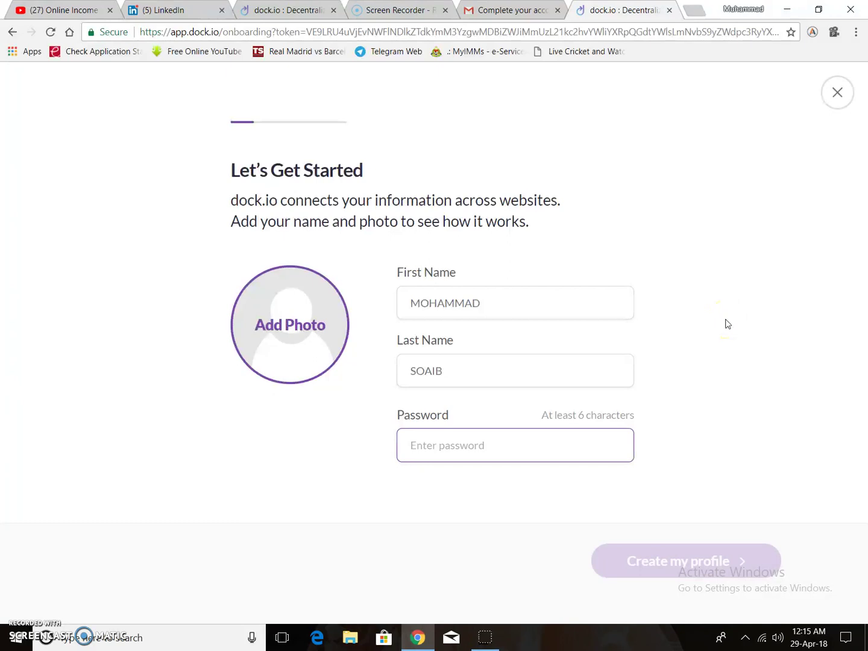
text(•••••••)
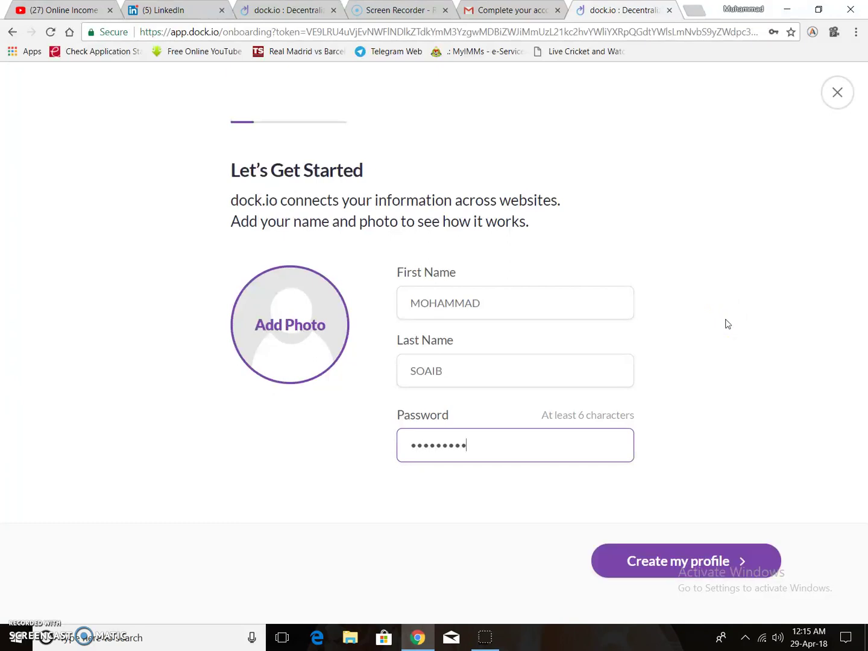
- Add the man's portrait photo from the Desktop folder as the profile picture
click(285, 332)
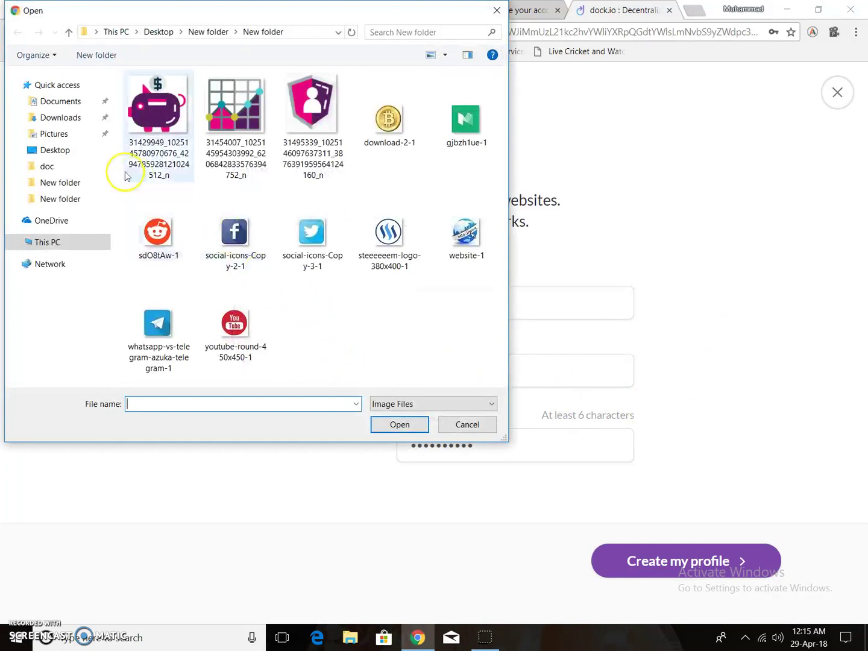
click(58, 116)
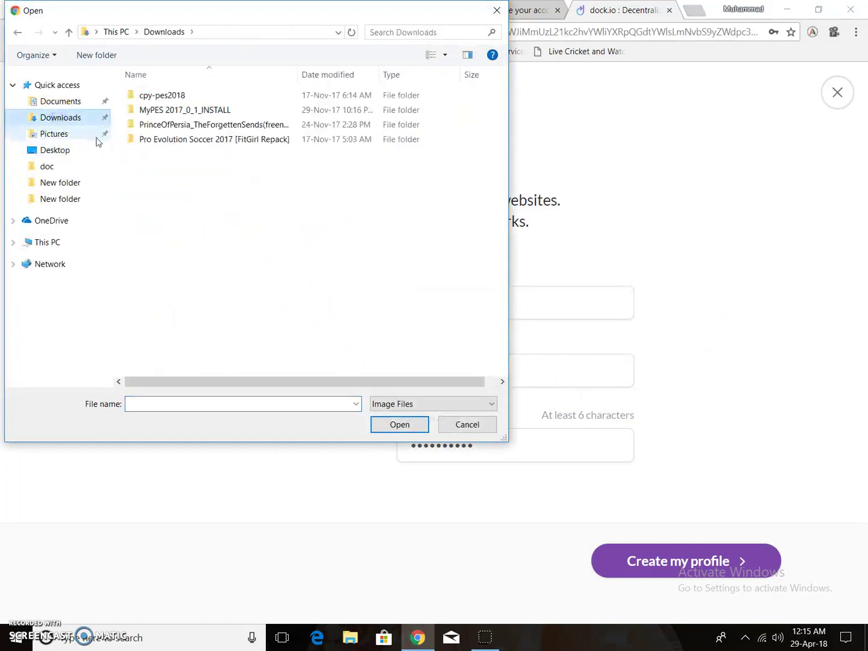
click(67, 101)
click(255, 218)
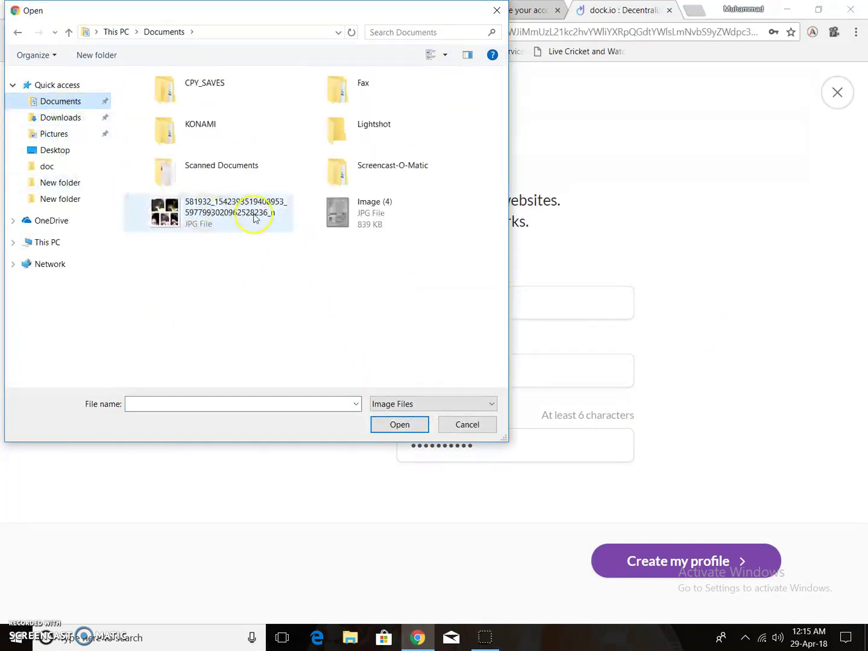
click(59, 150)
double_click(374, 130)
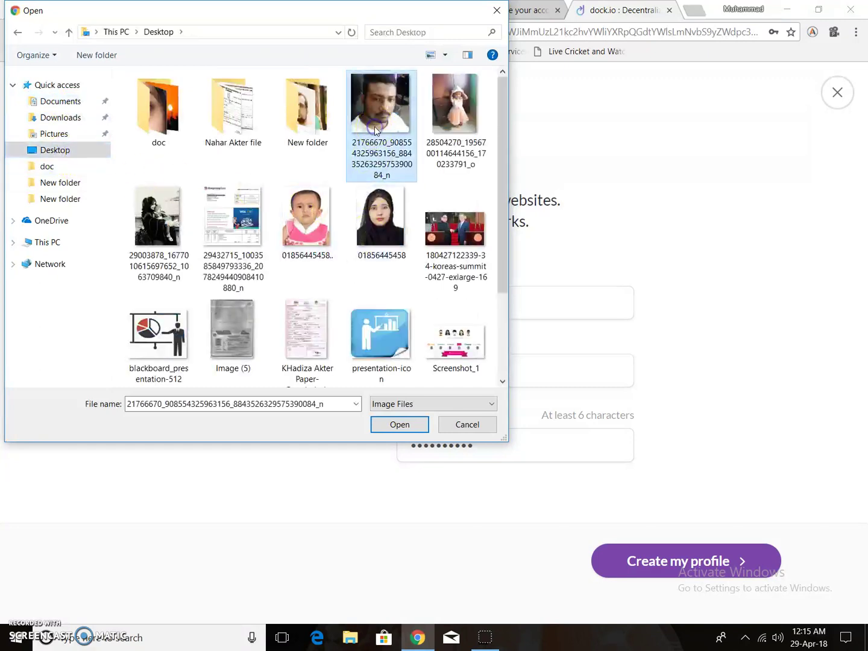
- Create the profile, dismiss the password-saving offer and continue to the headline stage of the onboarding
click(672, 560)
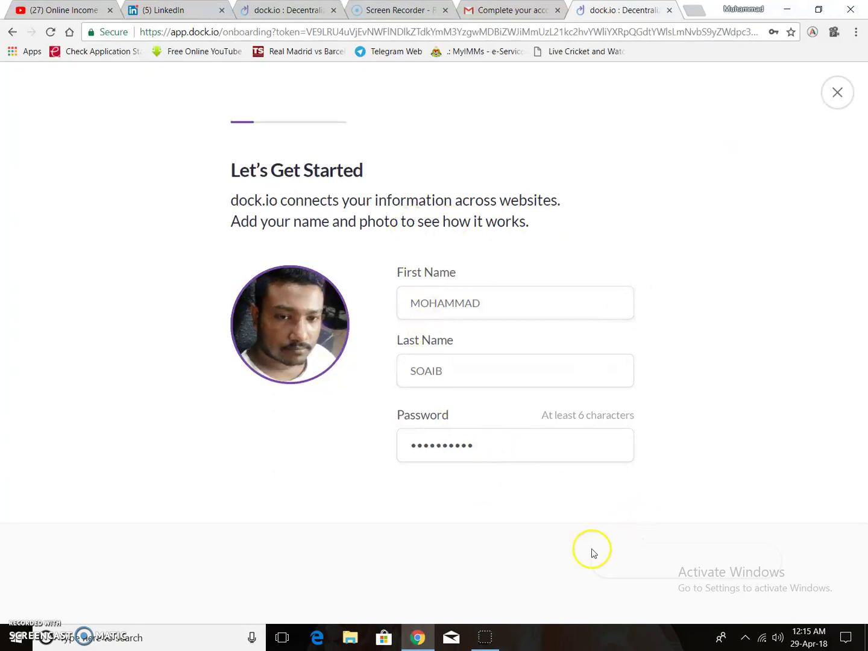
key(Return)
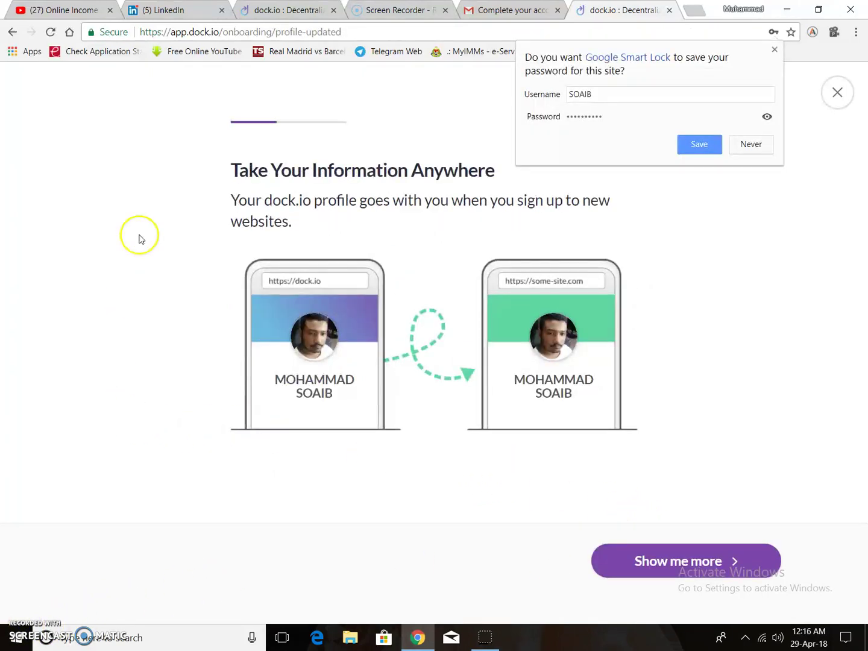
click(295, 175)
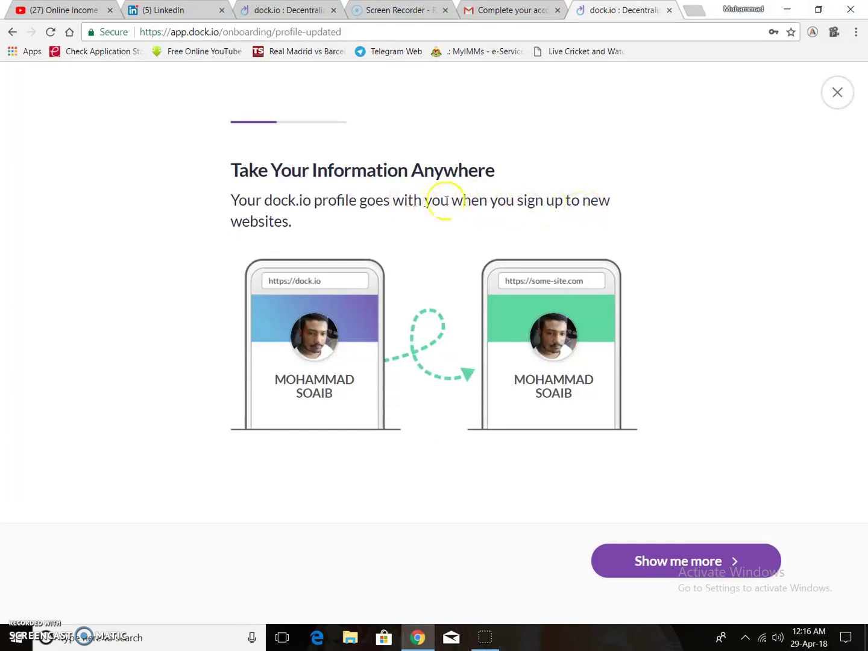
click(658, 559)
- Set the profile's title and position to "Blogger and Writer" and accept it
click(460, 317)
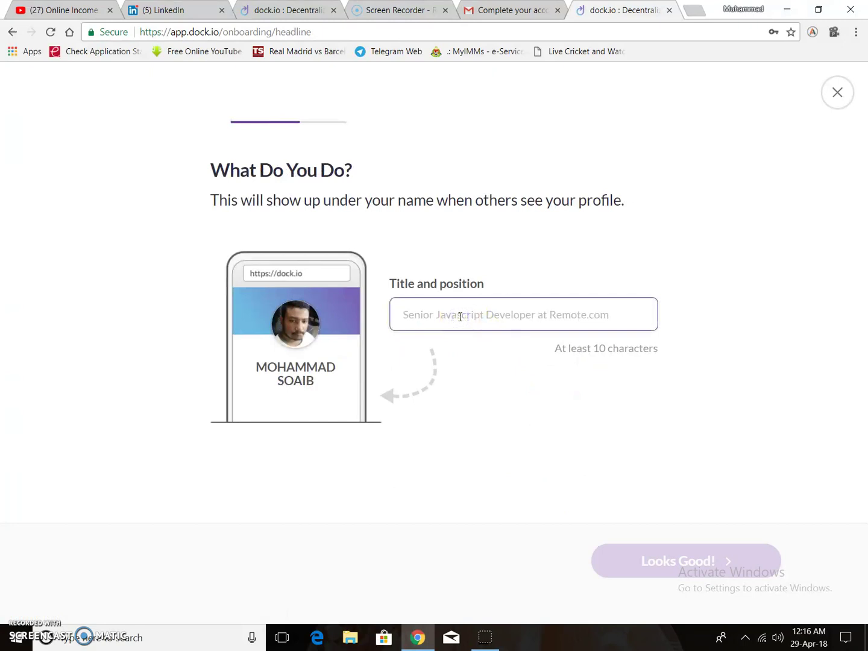
text(Blog)
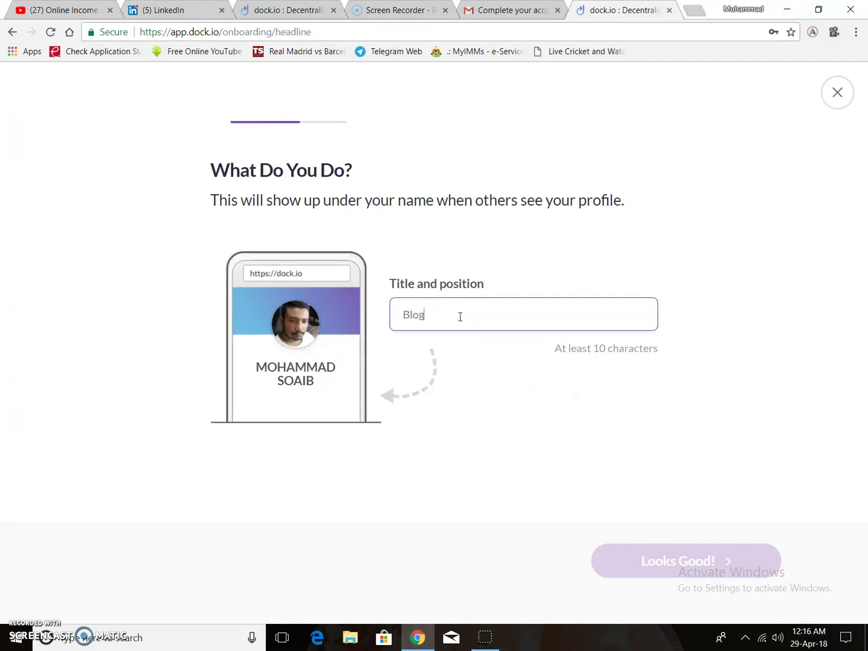
text(ger)
right_click(421, 313)
click(450, 323)
click(491, 395)
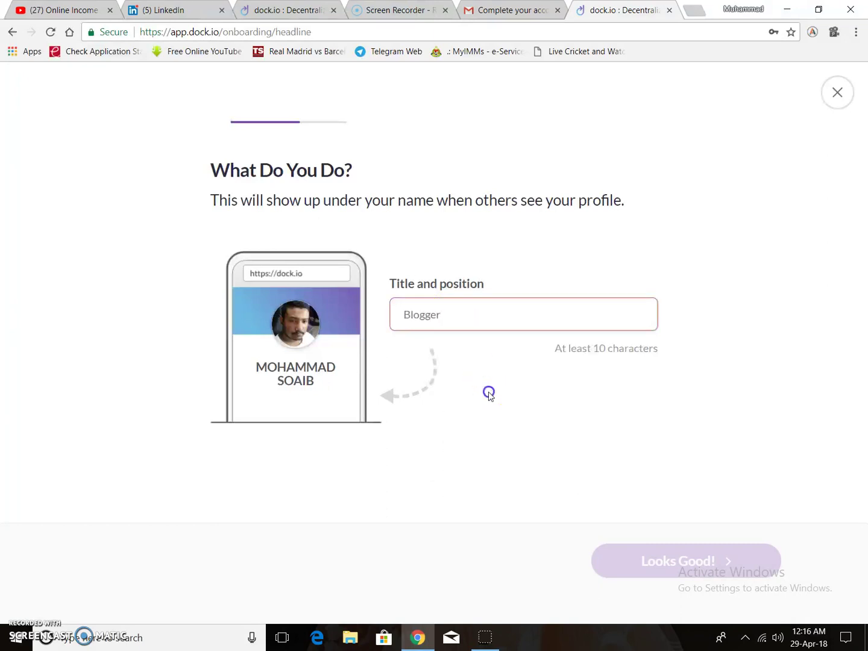
click(548, 311)
text(a)
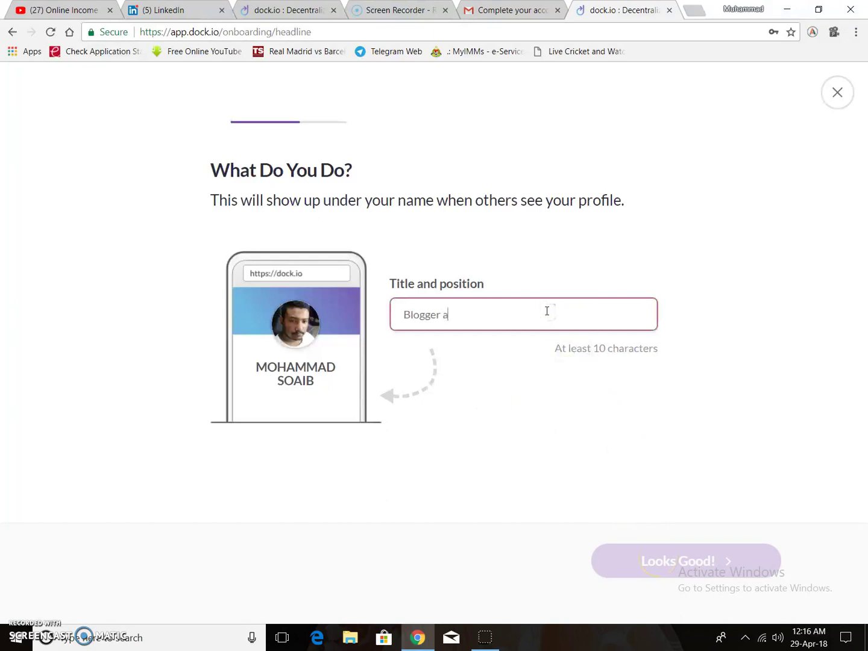
text(nd Writer)
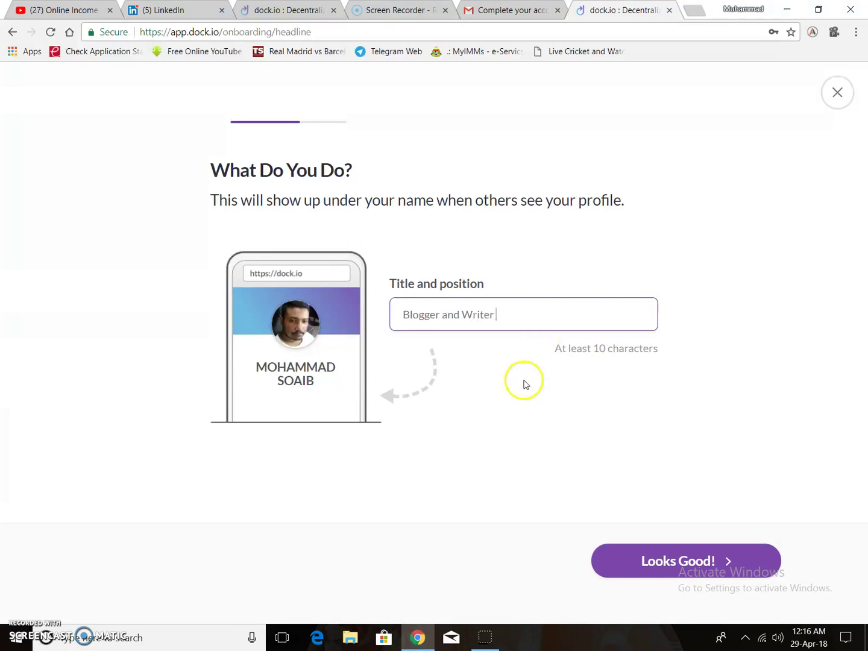
click(669, 562)
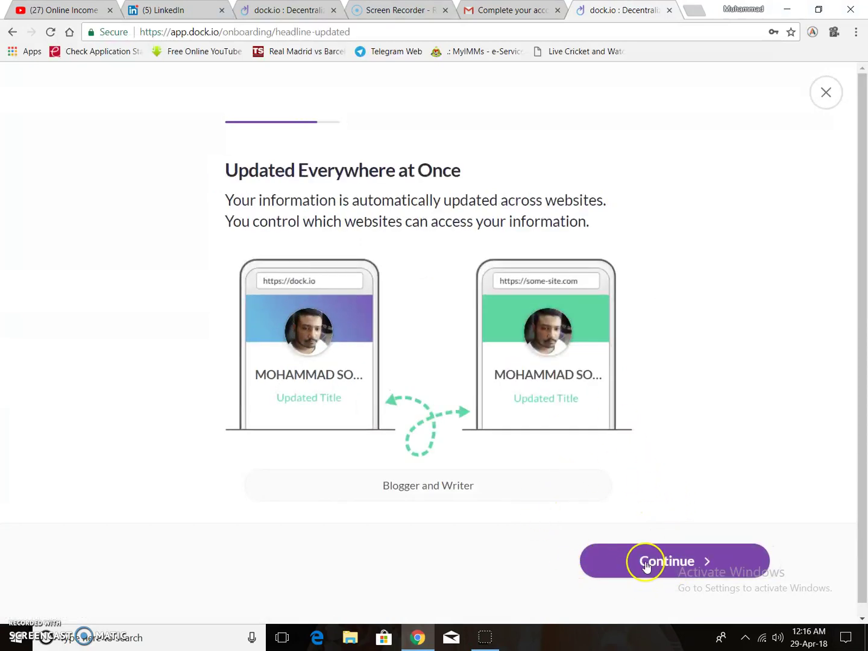
- Continue to the network import, choose LinkedIn as the source and open the LinkedIn data archive page
click(646, 565)
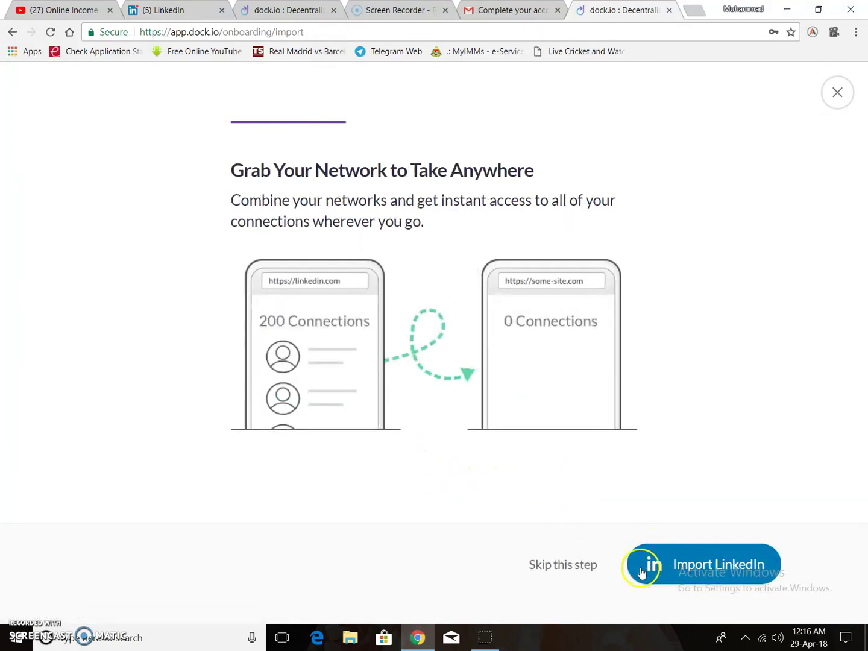
click(695, 570)
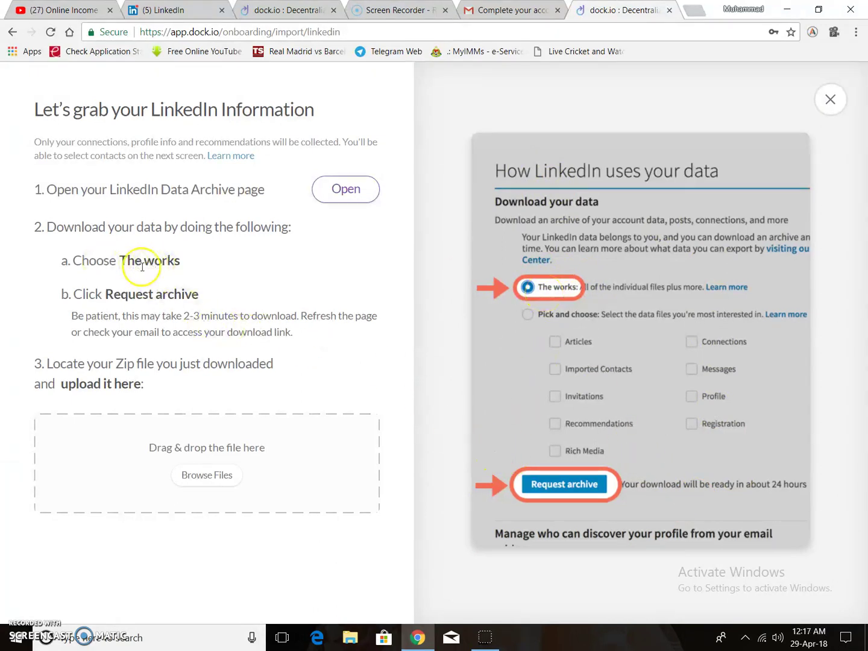
click(338, 195)
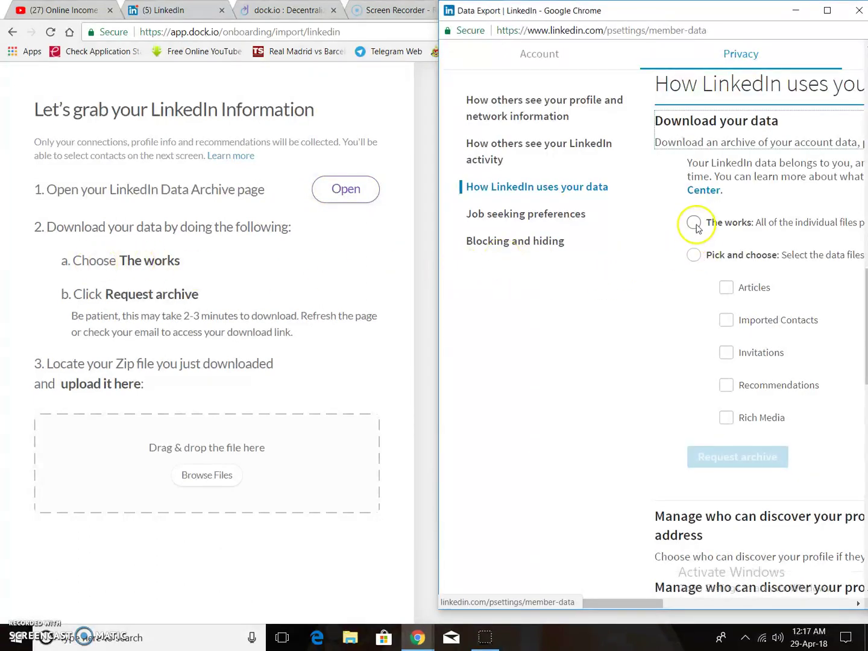
- Request the LinkedIn data archive with The works option, authorising it with the saved account password
click(695, 223)
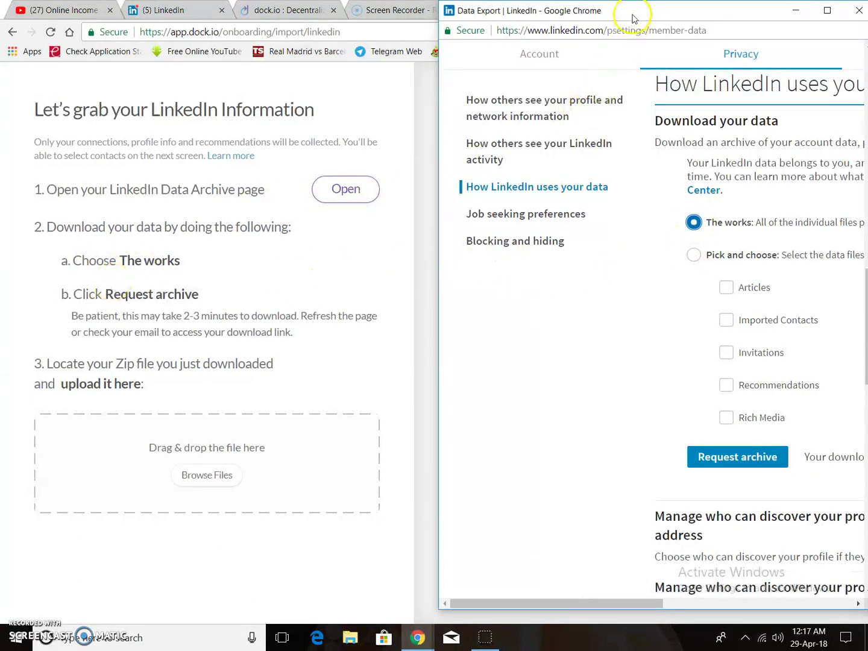
drag(633, 16, 557, 19)
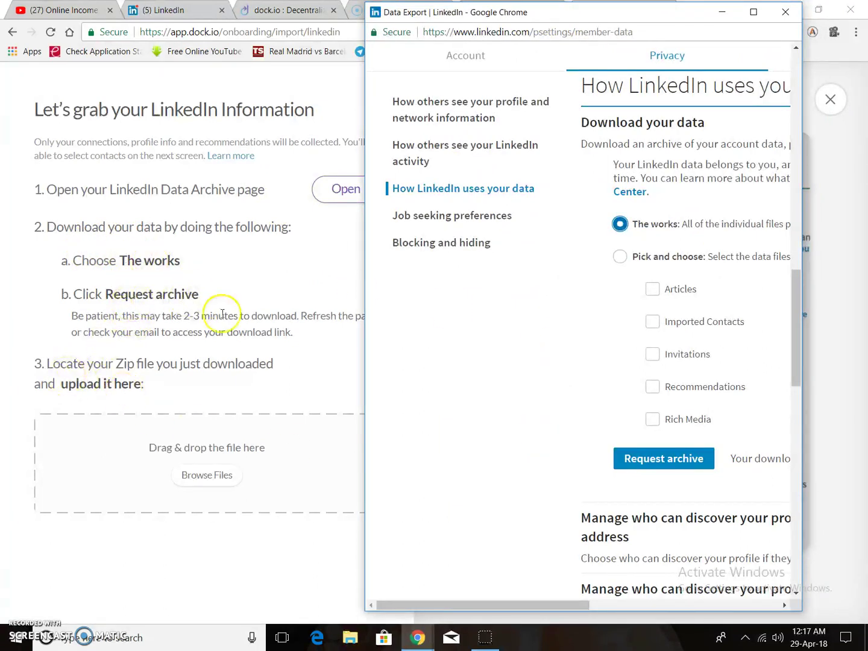
click(652, 462)
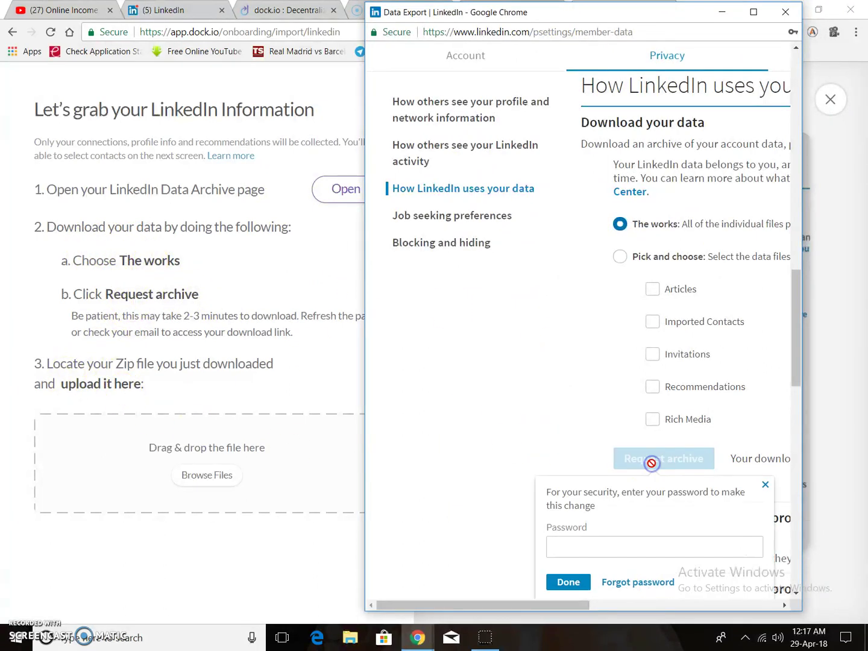
click(600, 545)
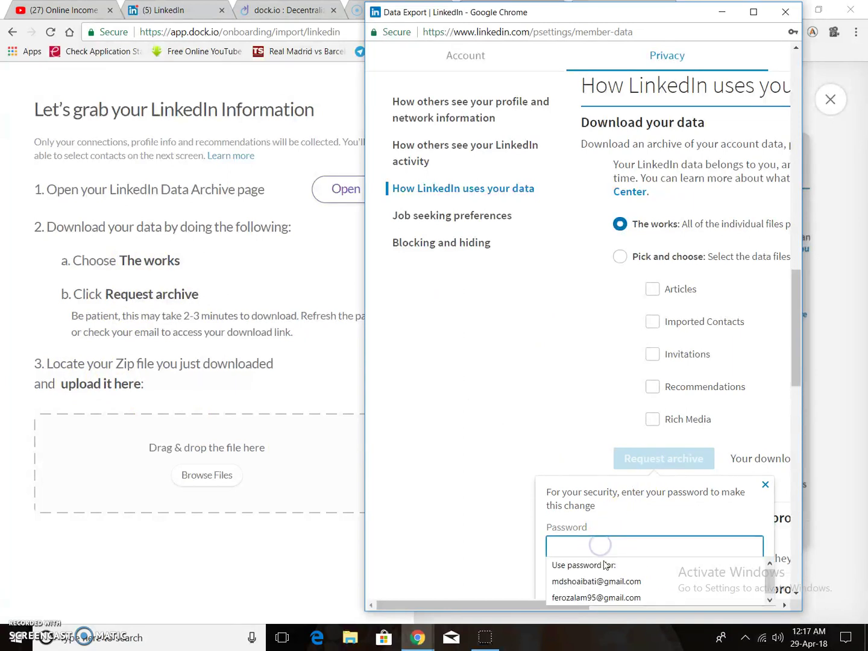
click(608, 582)
click(566, 581)
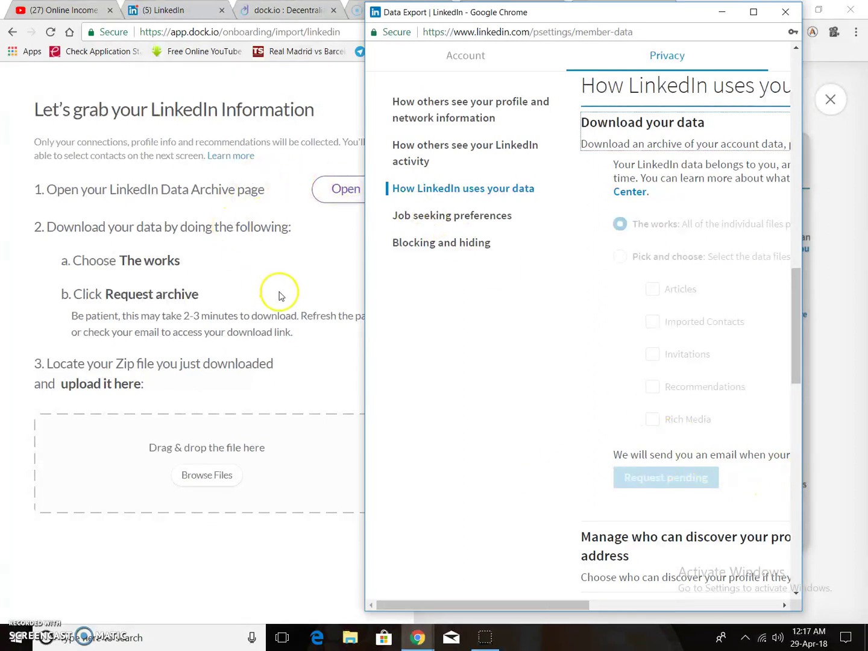
- Check the Gmail inbox for new mail, read dock.io's early-adopter message and return to the inbox
click(282, 313)
click(513, 9)
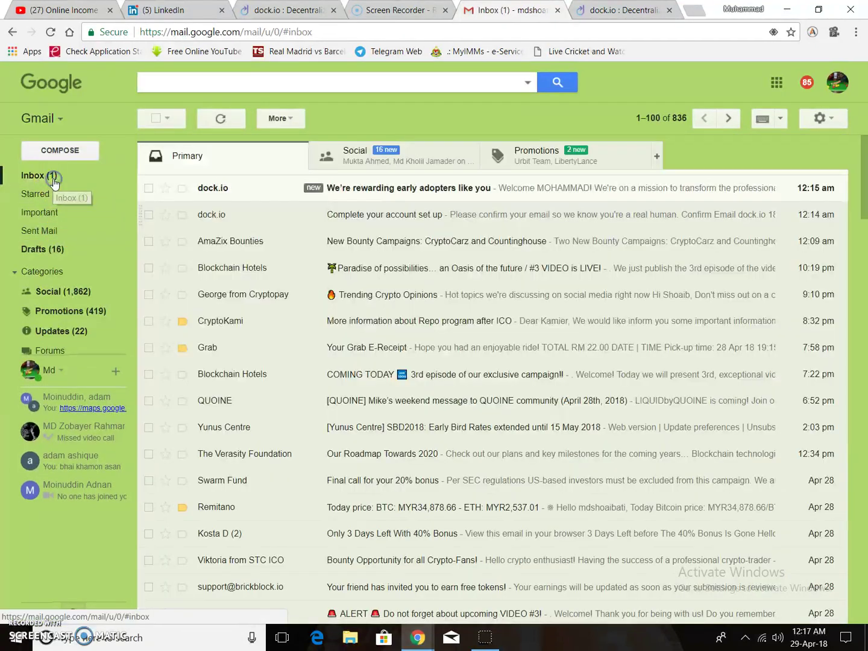
click(411, 188)
scroll(365, 416, down, 2)
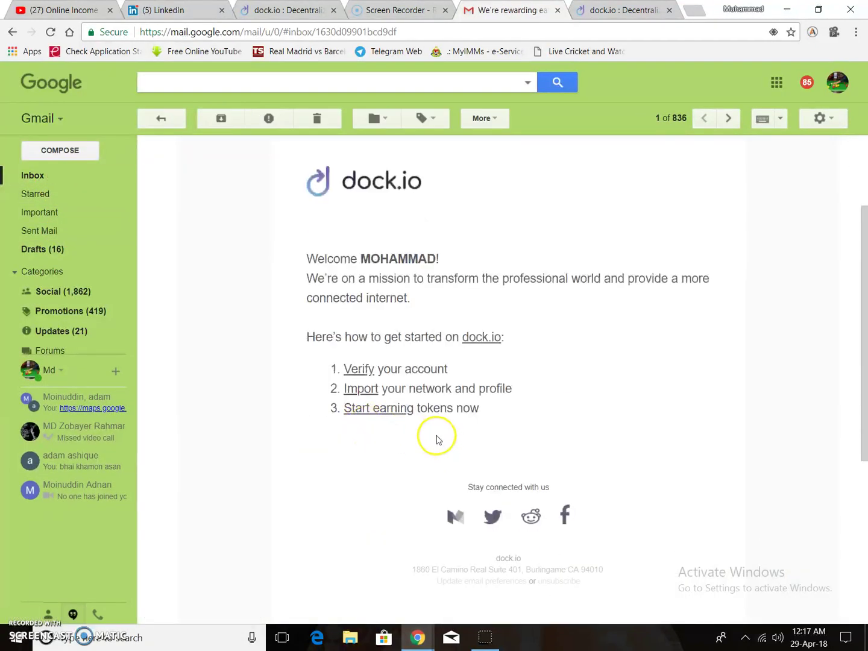
scroll(435, 437, up, 1)
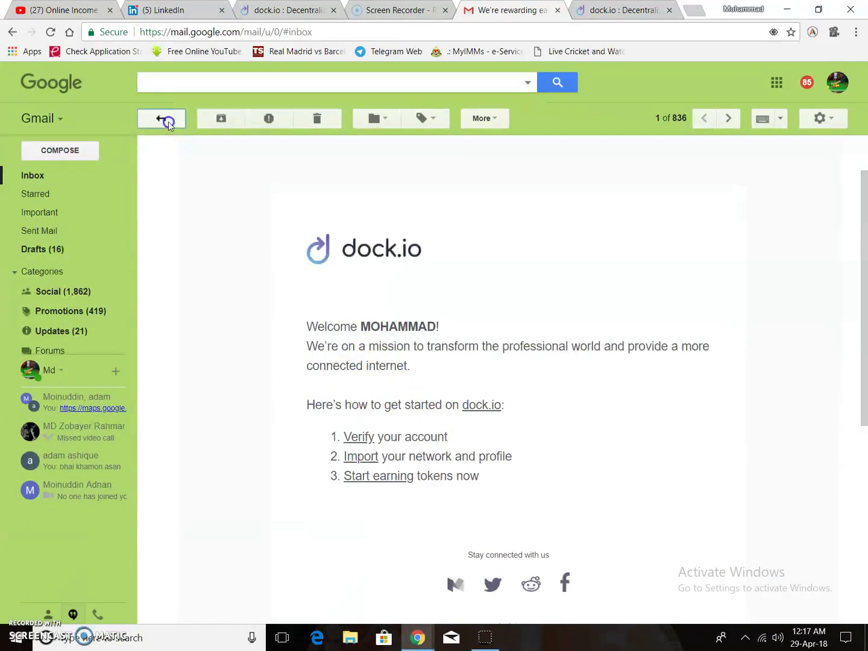
click(168, 121)
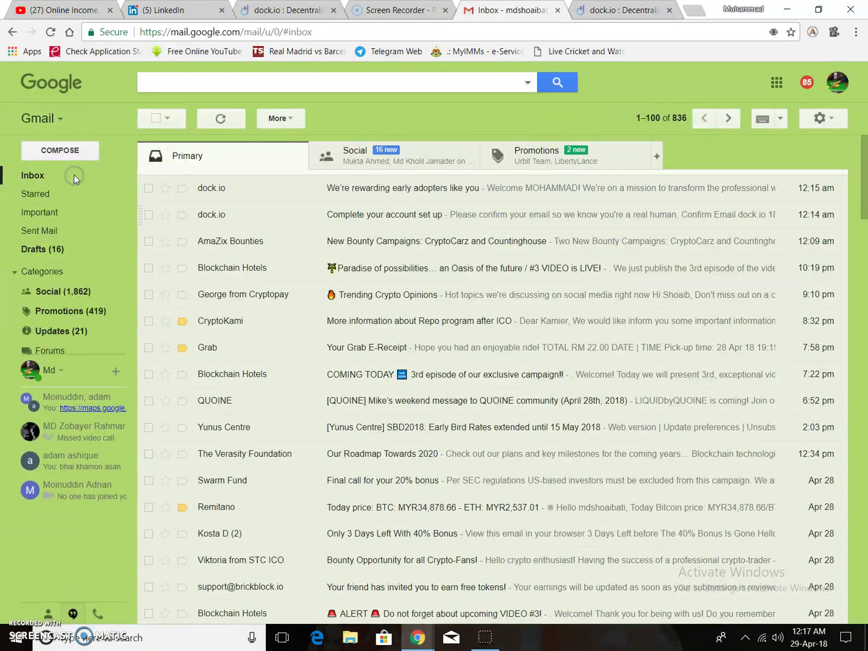
- Look through the Gmail drafts and the Promotions and Social mail for the archive message, ending at the inbox
click(70, 254)
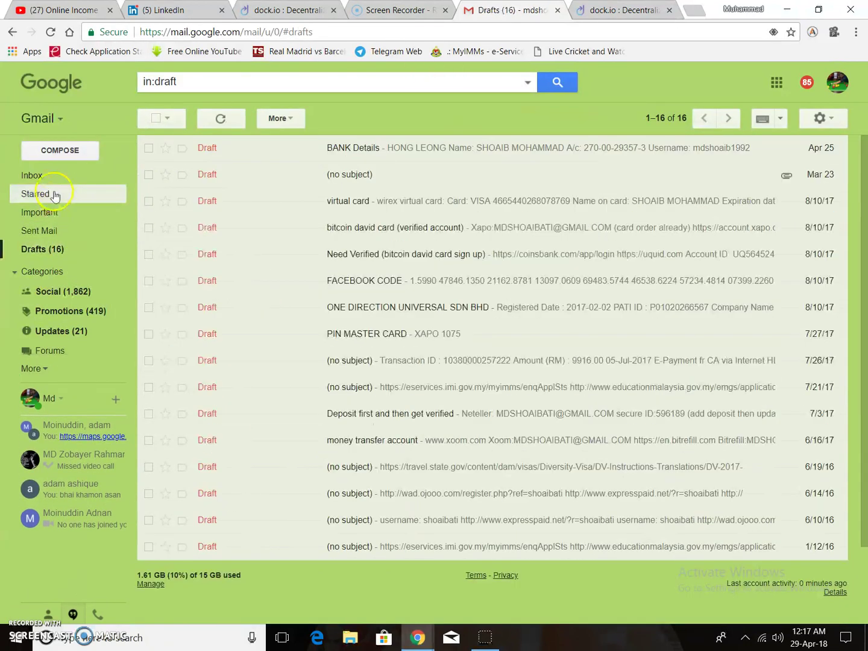
click(56, 176)
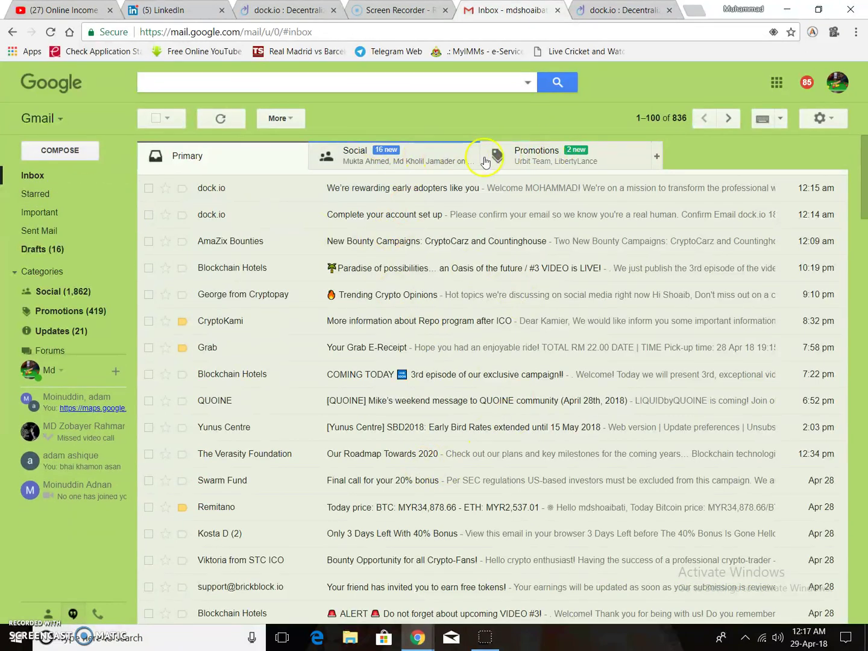
click(541, 156)
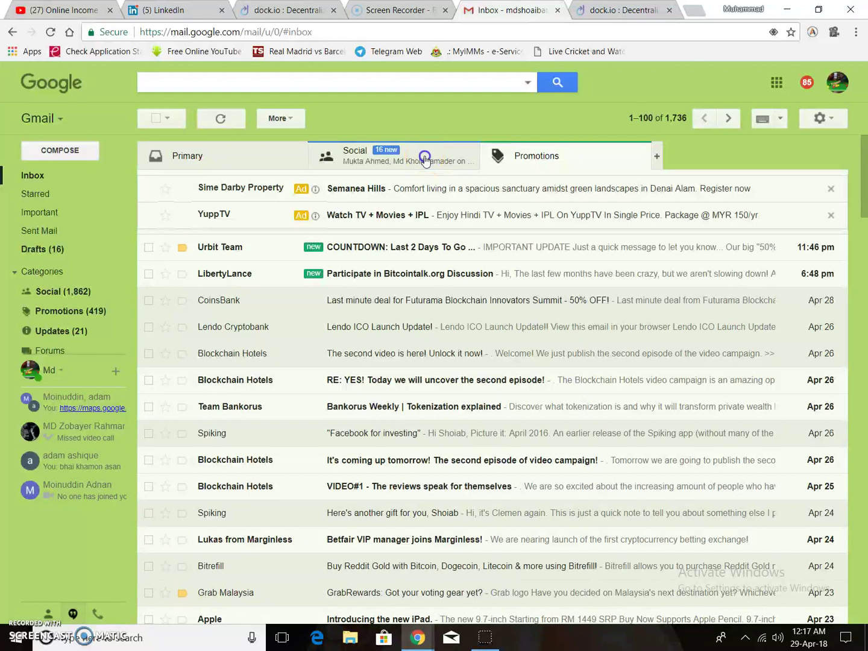
click(426, 159)
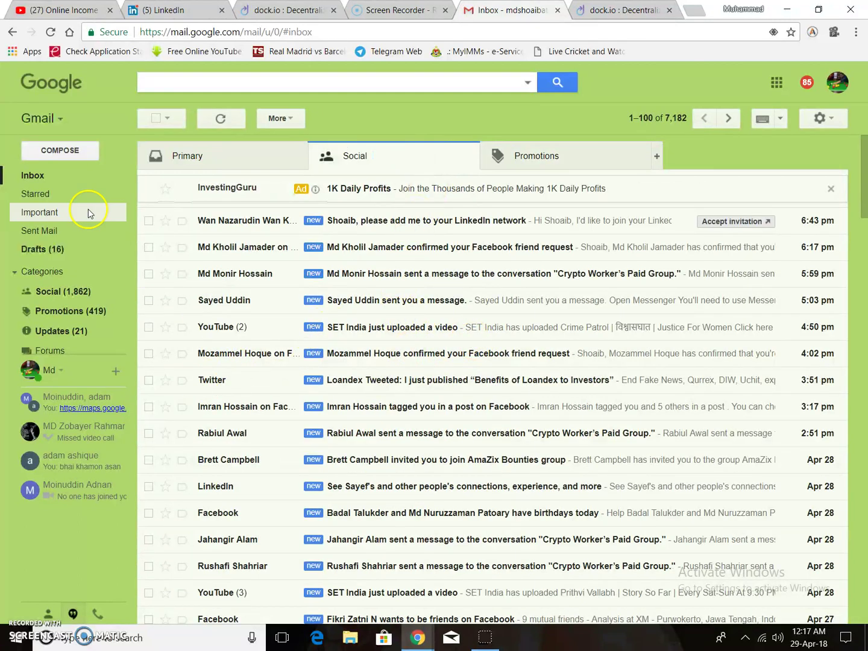
click(70, 176)
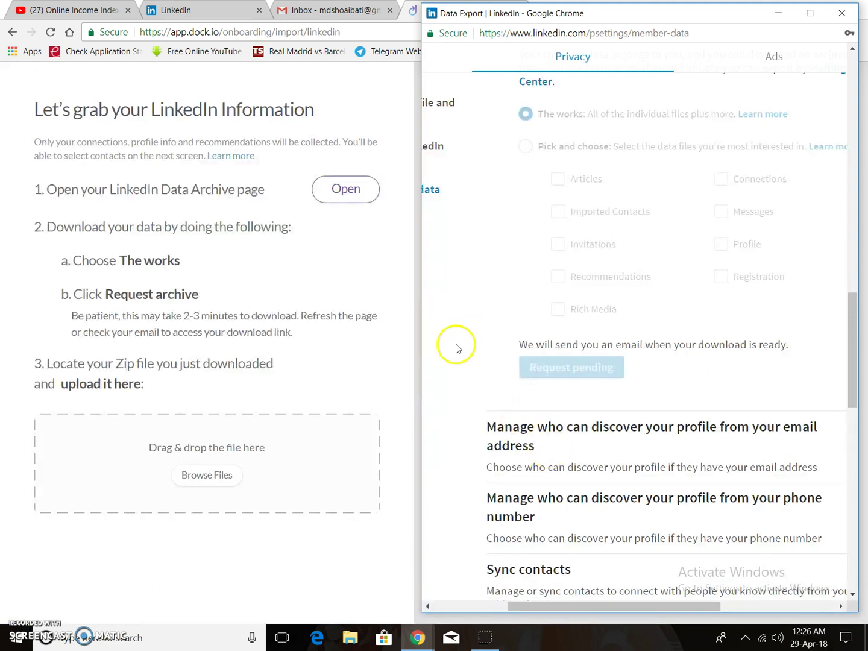
- Return from the pending LinkedIn archive request to dock.io, close the LinkedIn instructions and skip the LinkedIn import
drag(520, 345, 775, 350)
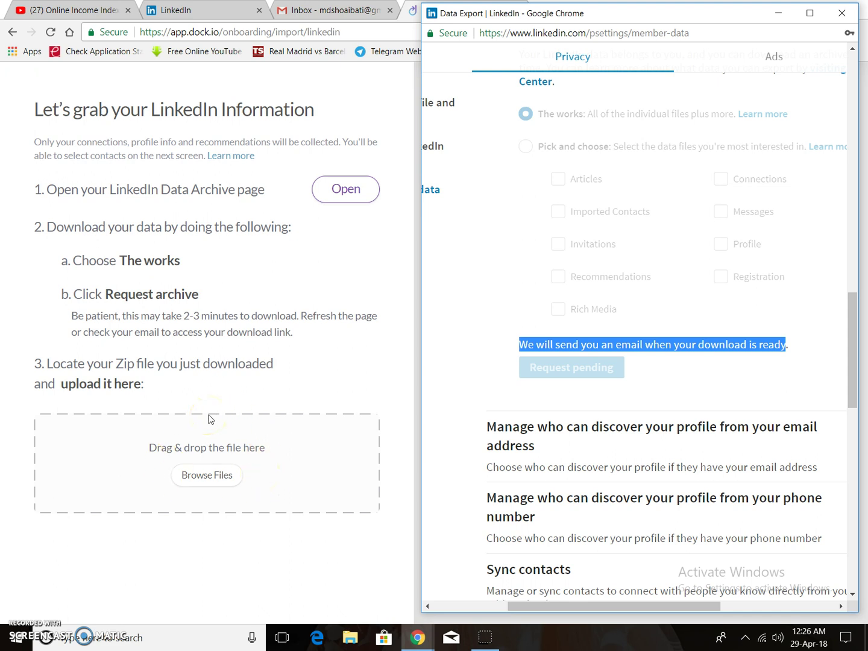
click(247, 361)
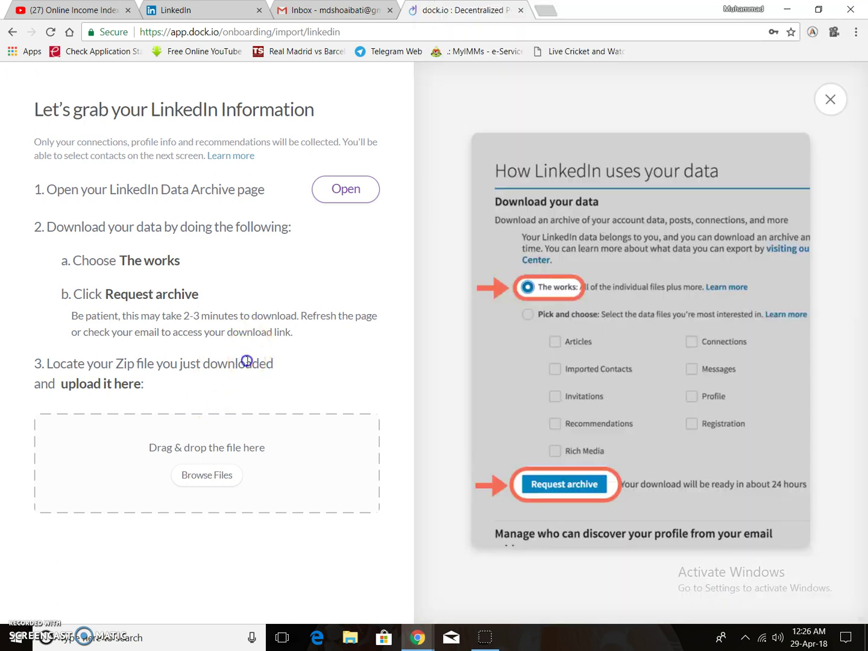
click(833, 100)
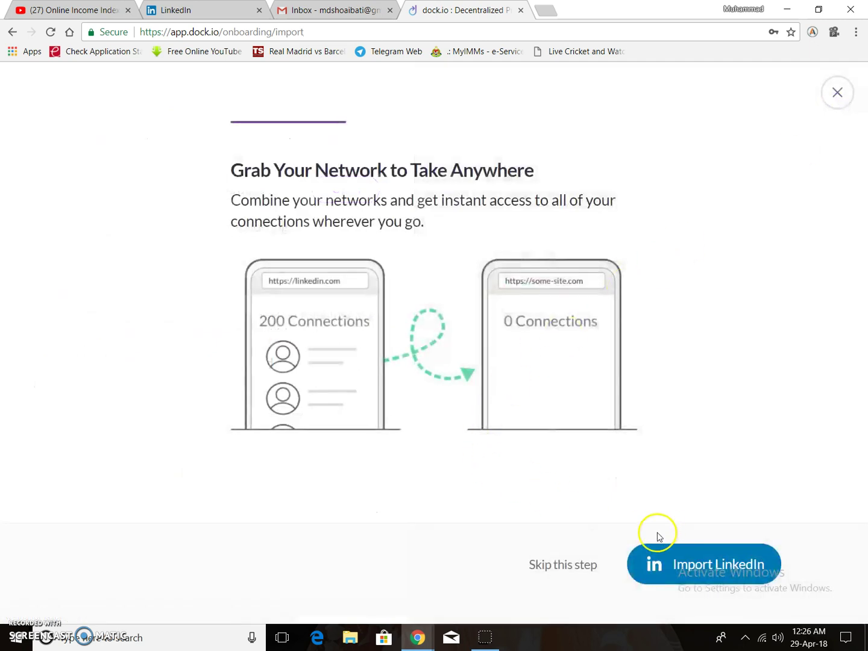
click(578, 565)
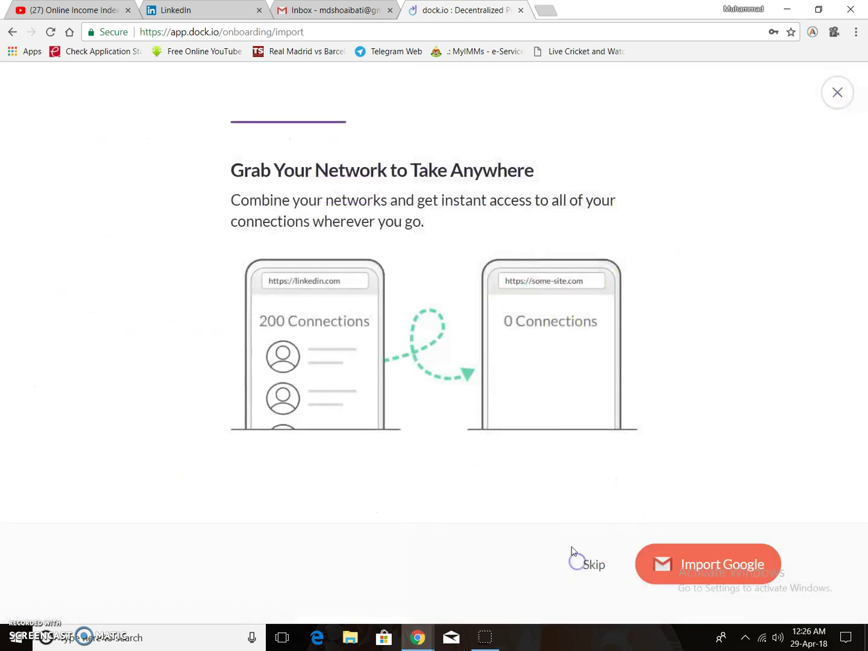
- Import the Google contacts into dock.io, choosing the Google account and granting access
click(701, 569)
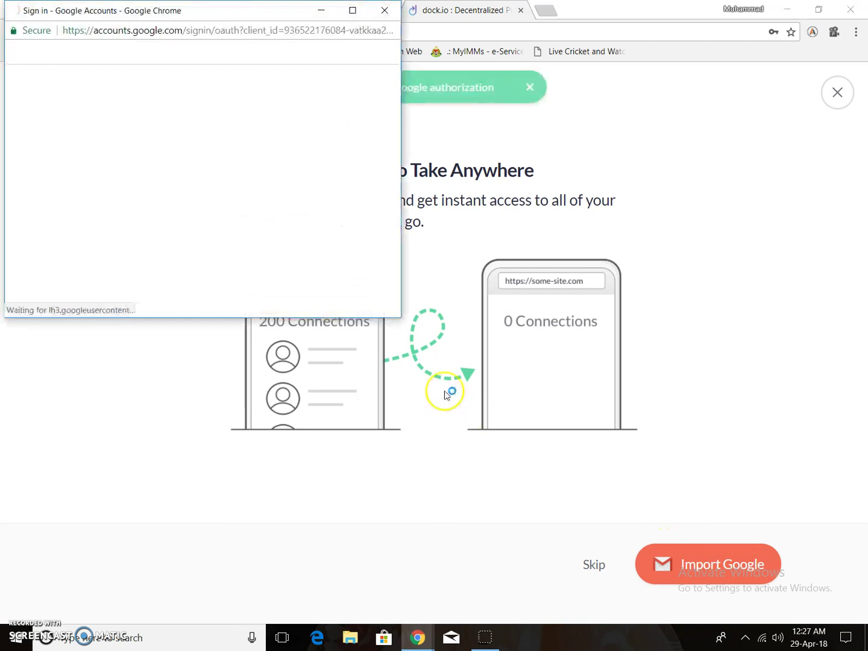
scroll(133, 232, down, 1)
click(132, 204)
click(339, 308)
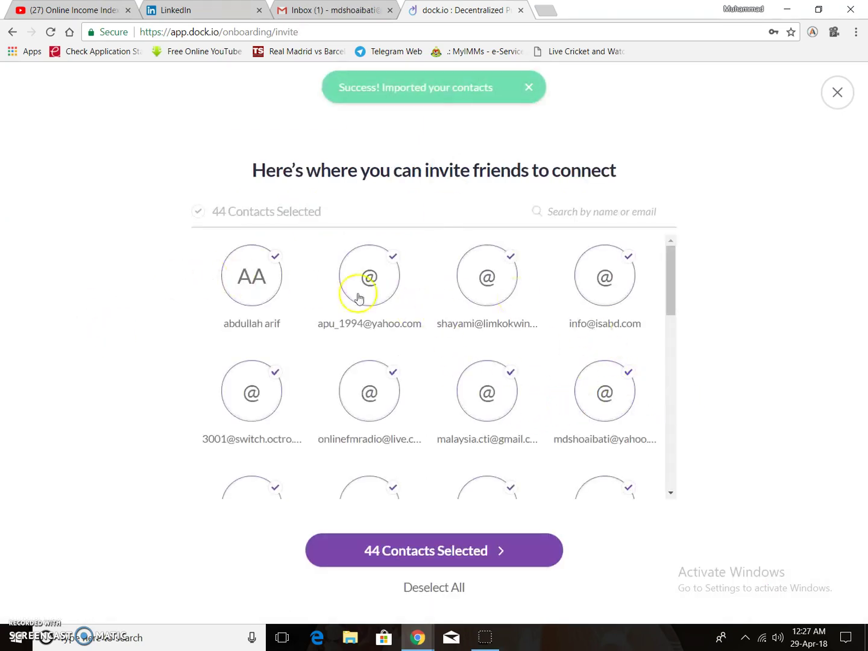
- Review the imported contacts and invite all of the selected ones to connect
scroll(374, 368, down, 3)
scroll(376, 368, down, 10)
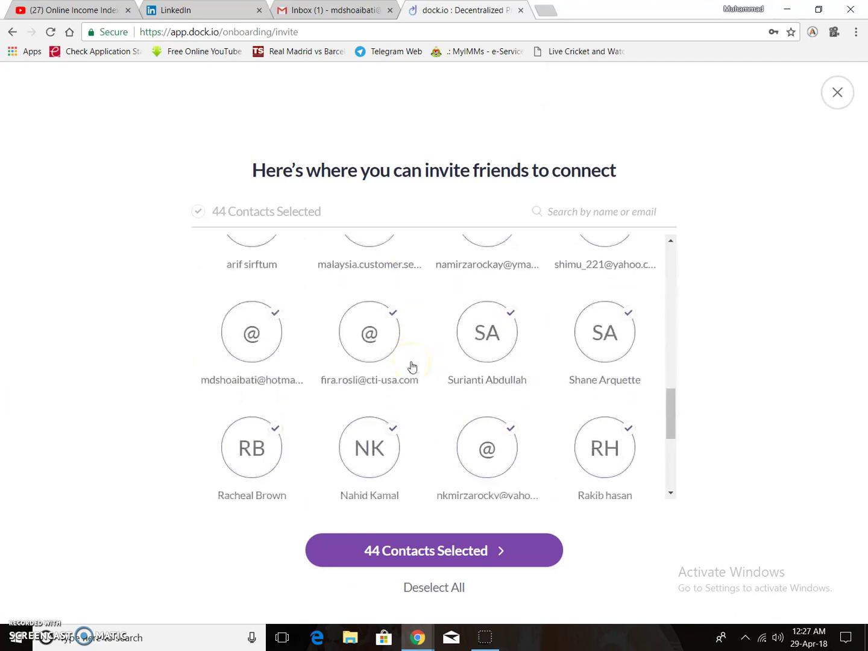
click(449, 551)
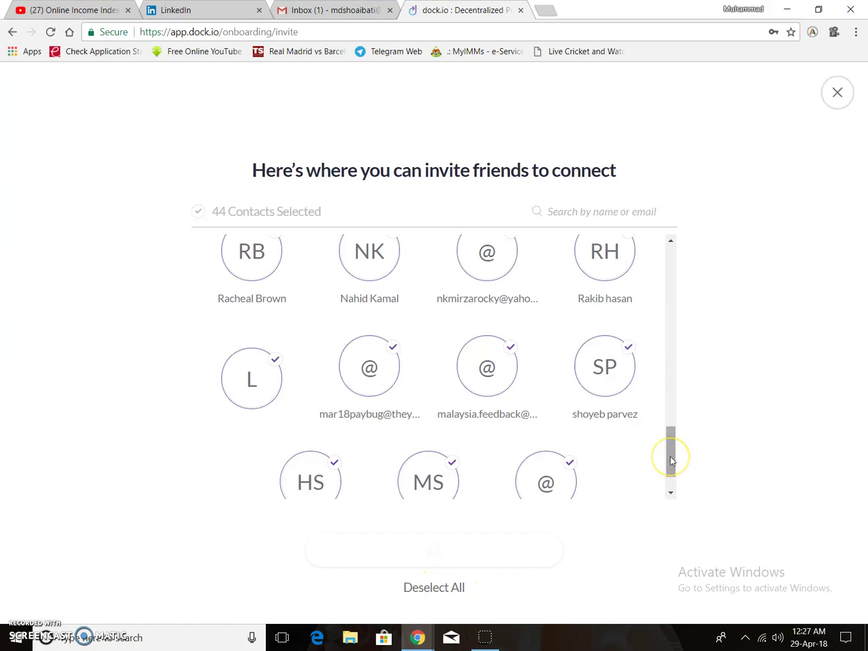
drag(671, 461, 624, 495)
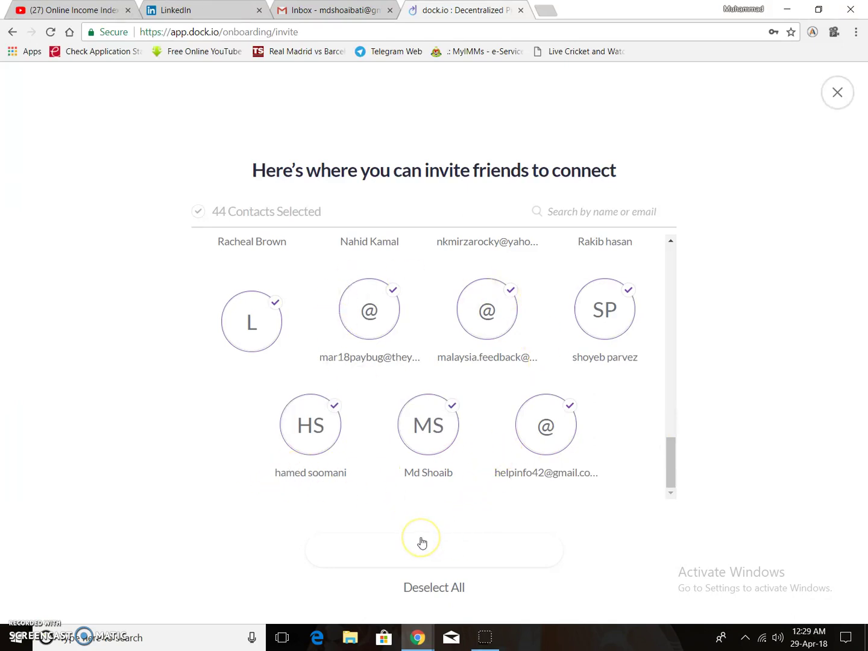
click(458, 558)
click(431, 551)
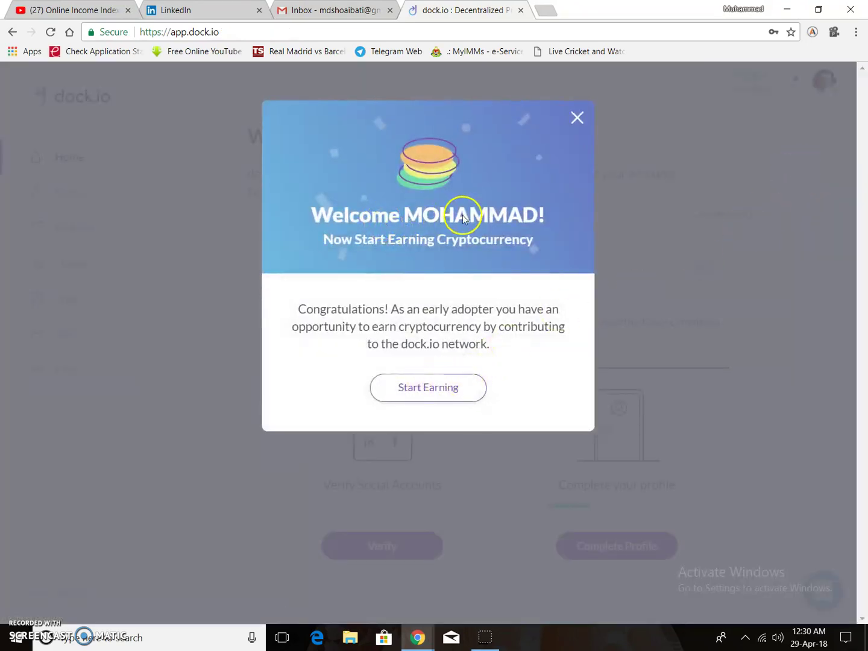
- Start earning from the welcome message and open the social account verification for the unverified account
click(439, 394)
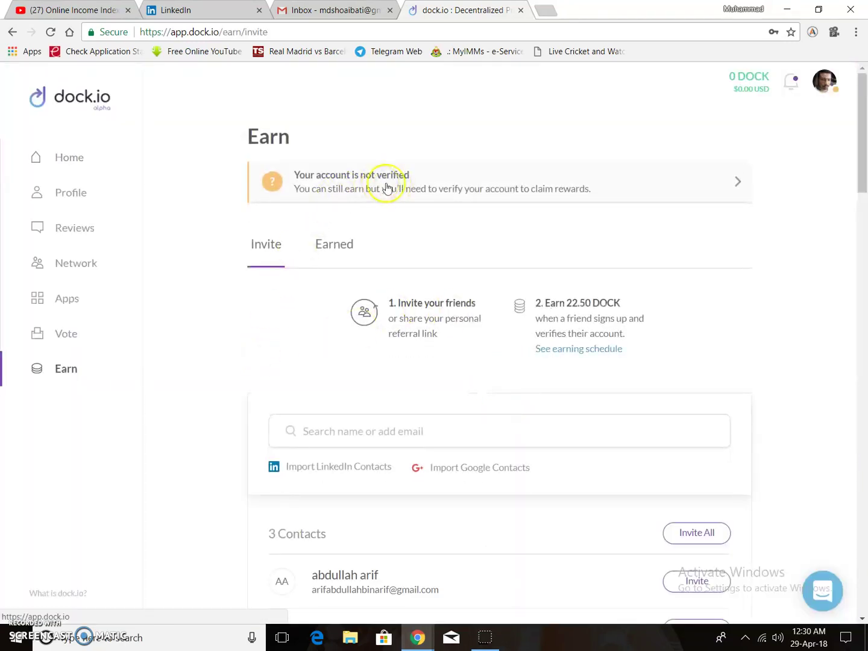
click(507, 191)
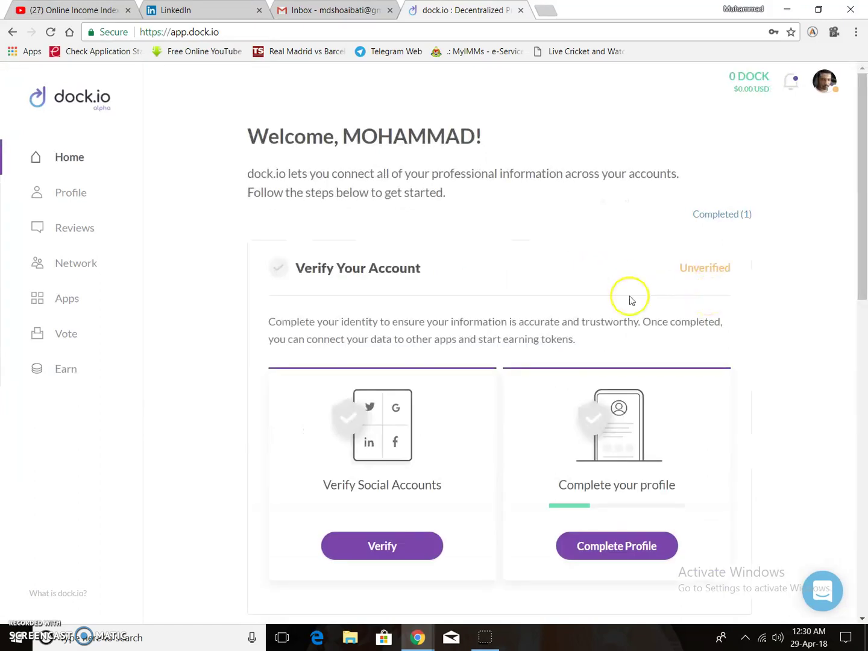
scroll(524, 325, down, 2)
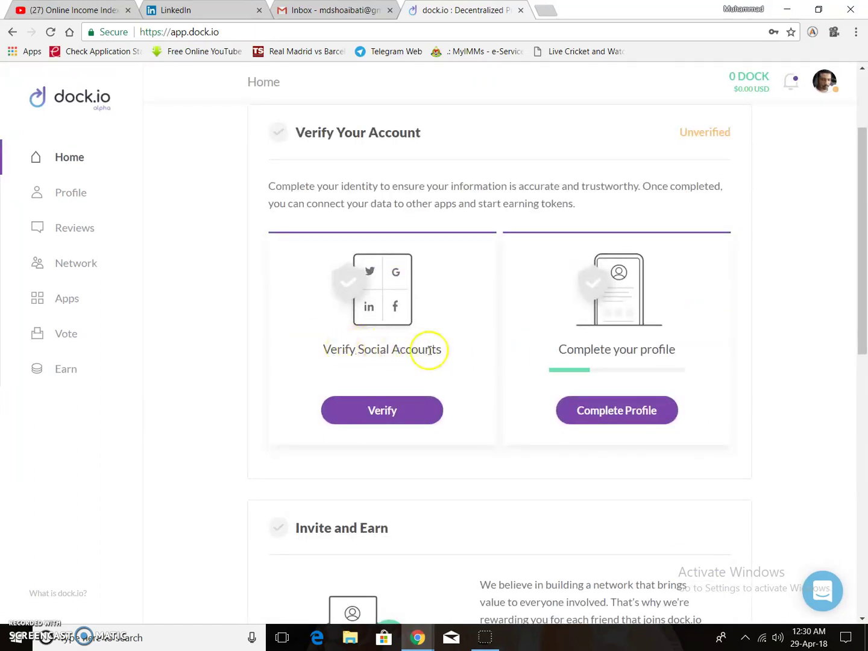
click(401, 412)
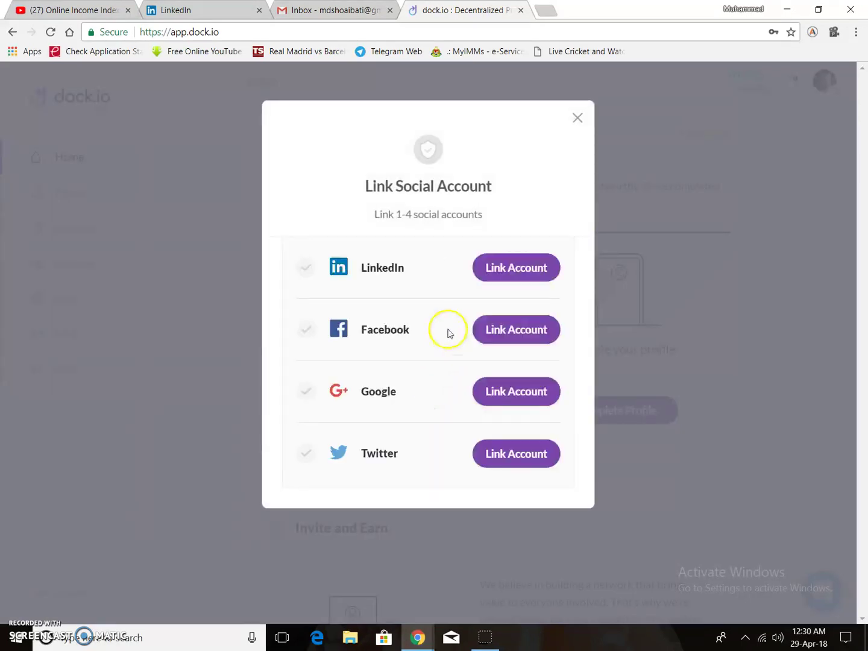
- Link the LinkedIn and Facebook accounts to dock.io, allowing access to each
click(509, 273)
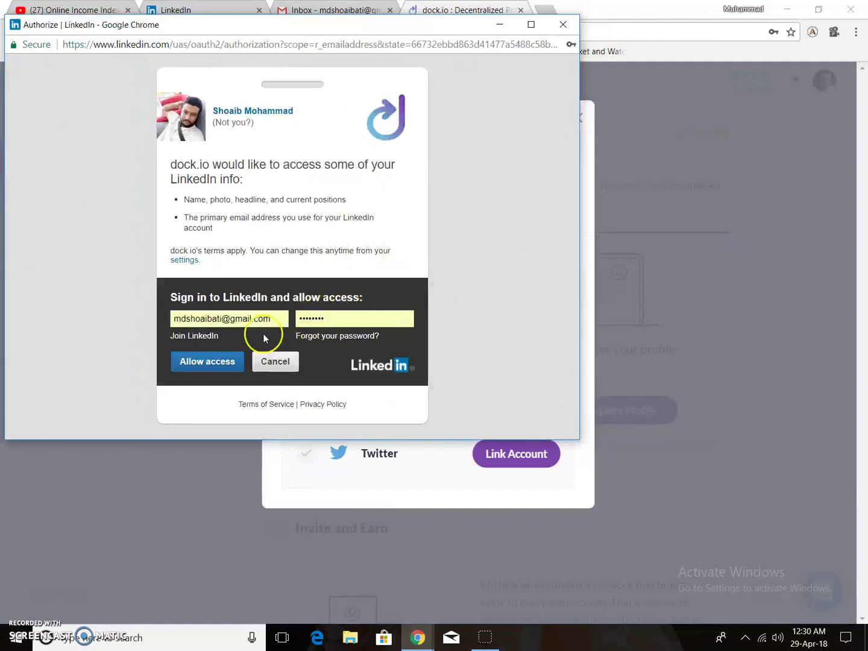
click(219, 360)
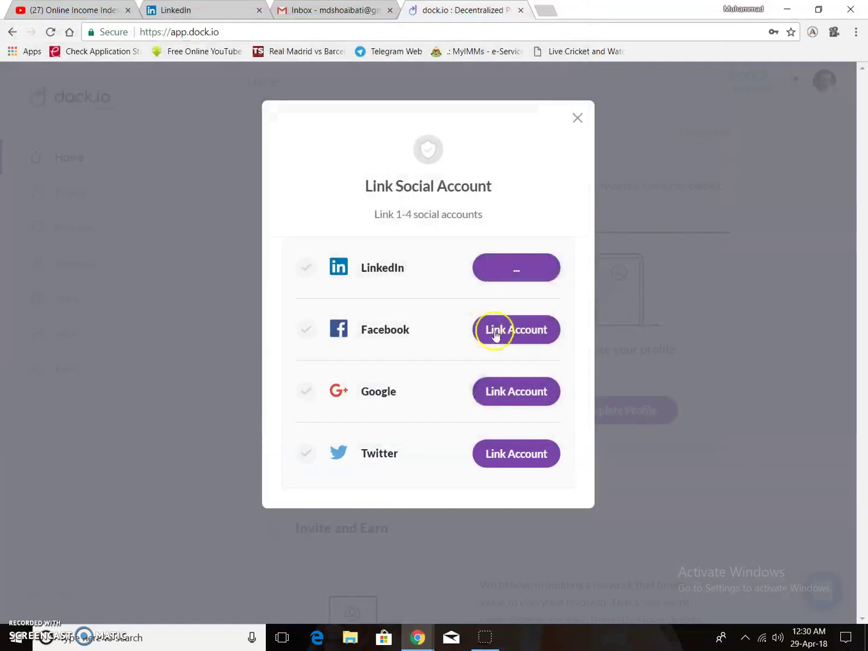
click(506, 332)
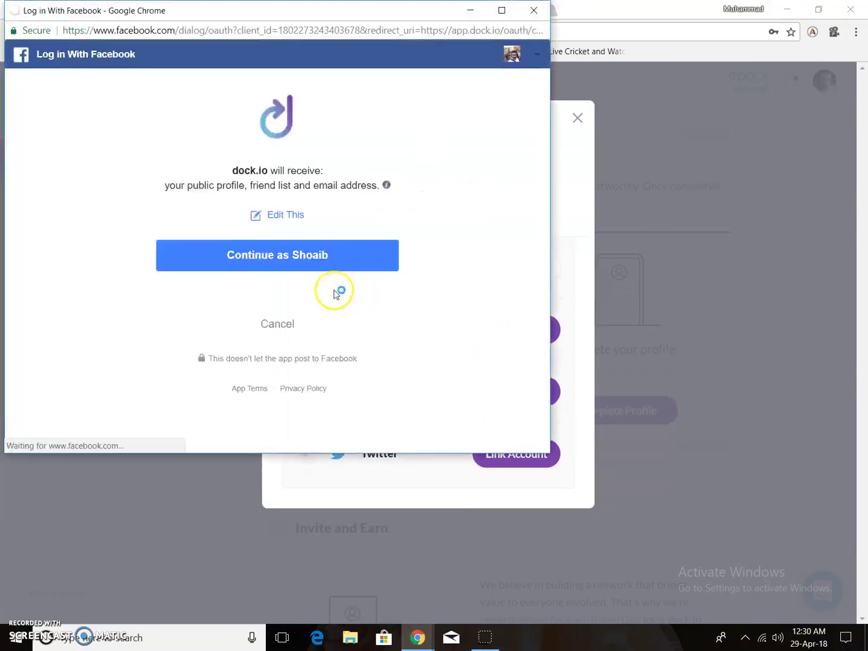
click(297, 260)
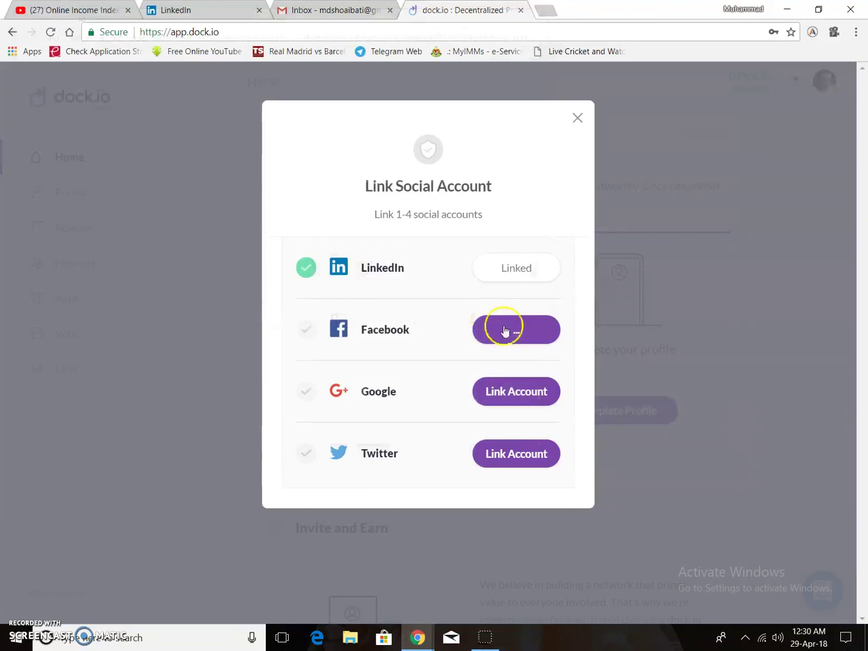
- Link the Google and Twitter accounts, authorising dock.io for both, and close the social account dialog
click(514, 396)
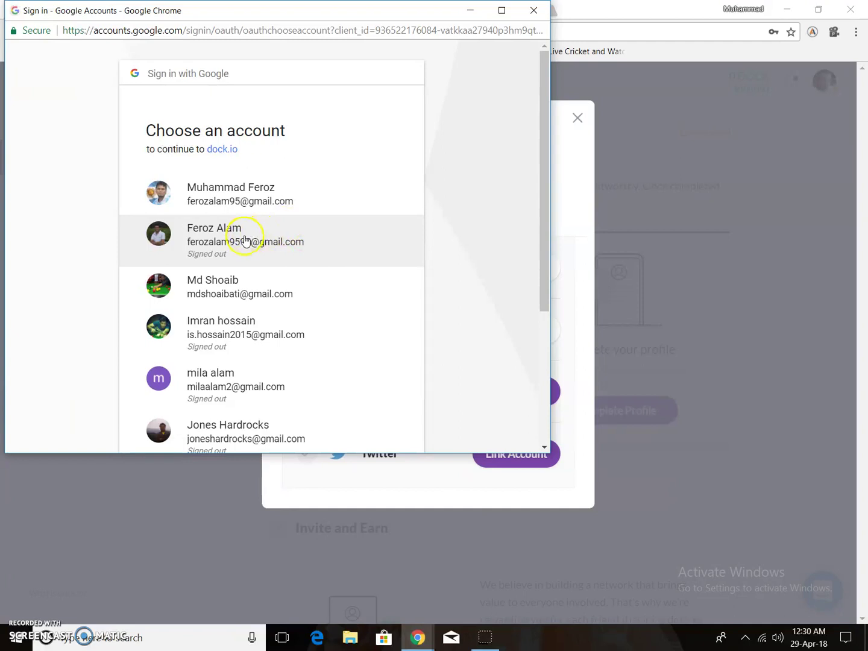
click(236, 286)
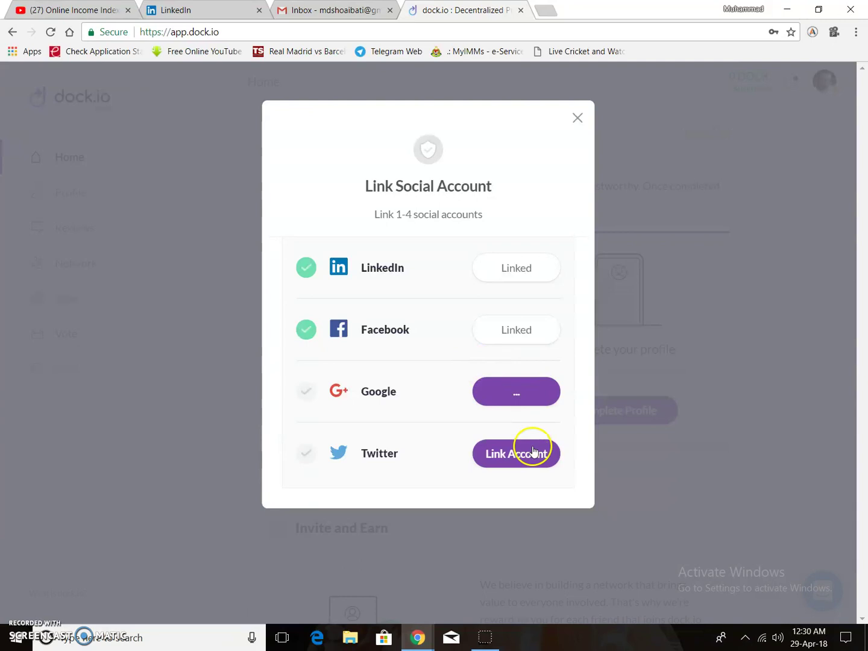
click(520, 451)
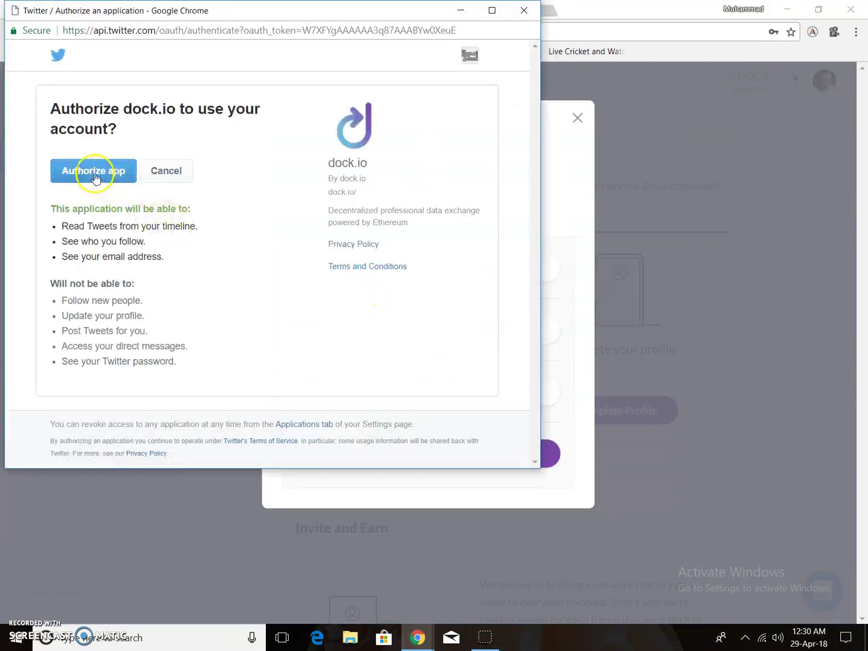
click(95, 177)
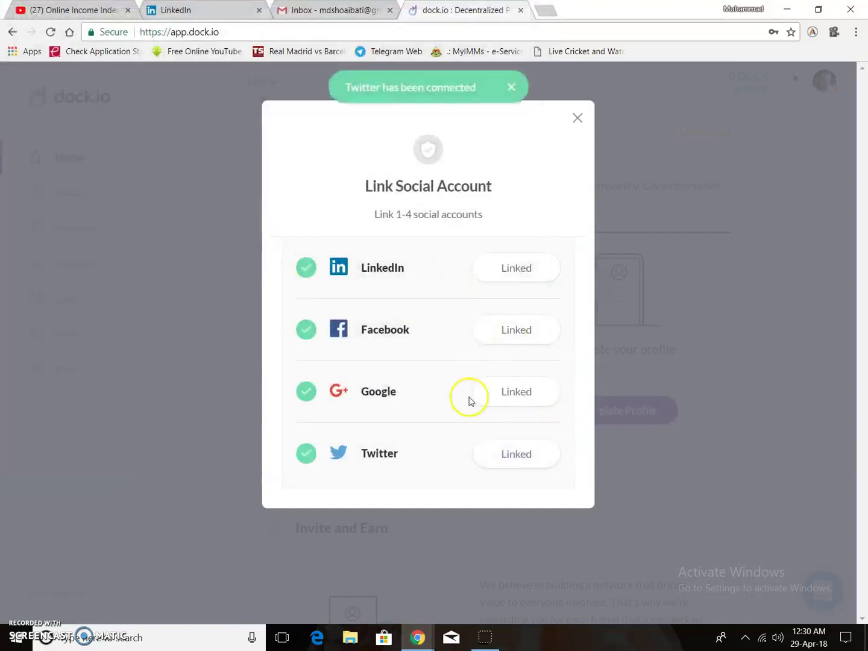
click(575, 119)
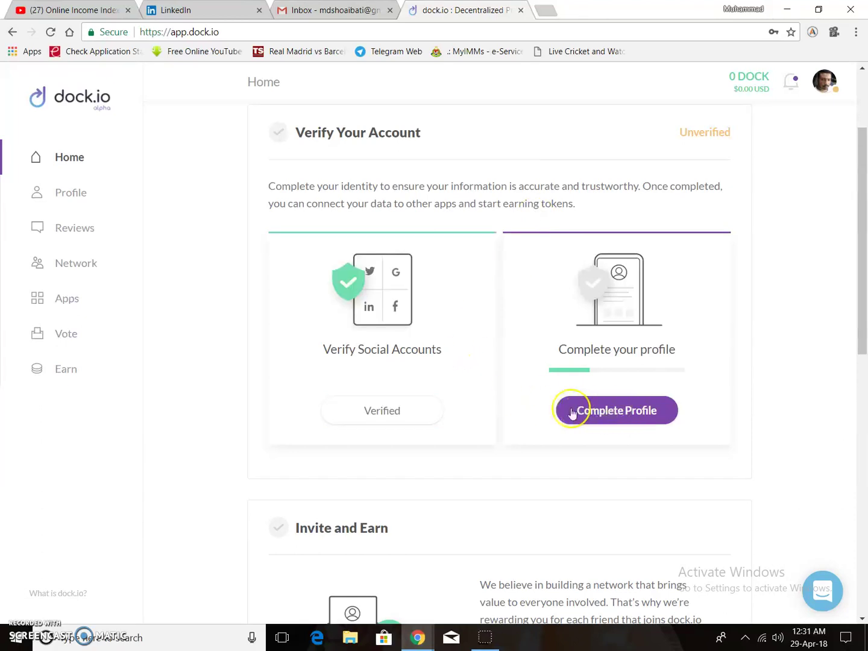
- Start completing the profile and save its contact information with a suggested postal address and the account holder's phone number
click(615, 412)
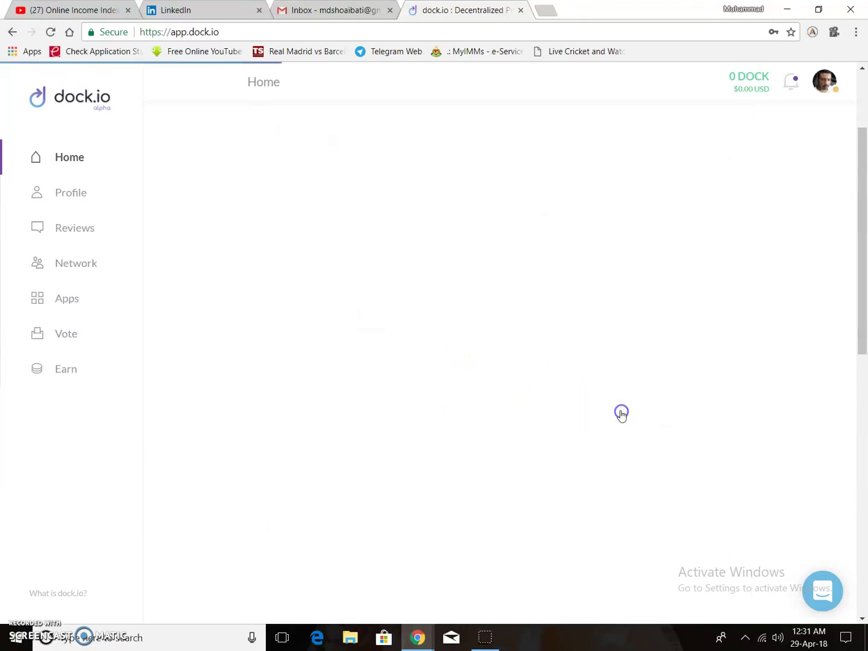
scroll(461, 366, down, 2)
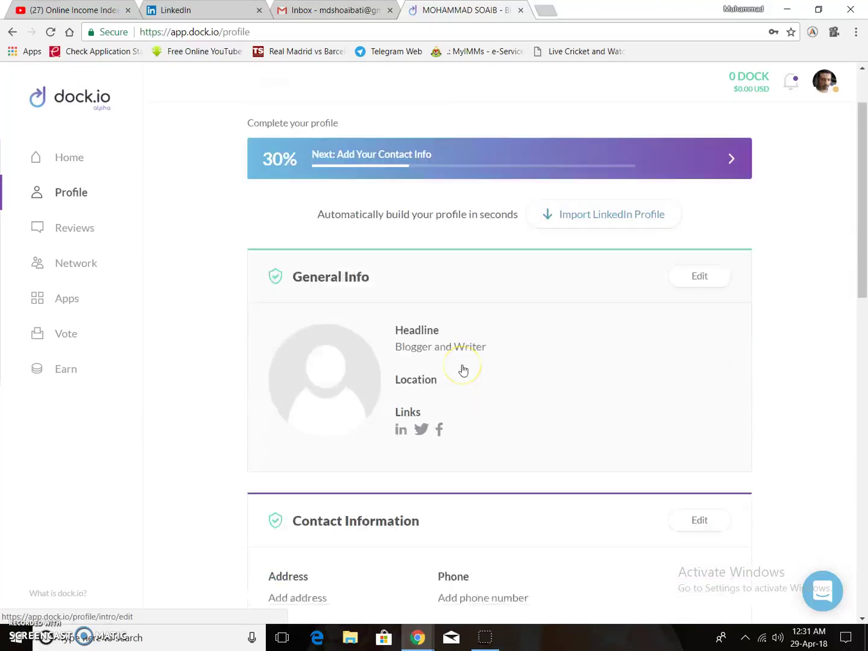
scroll(444, 362, down, 2)
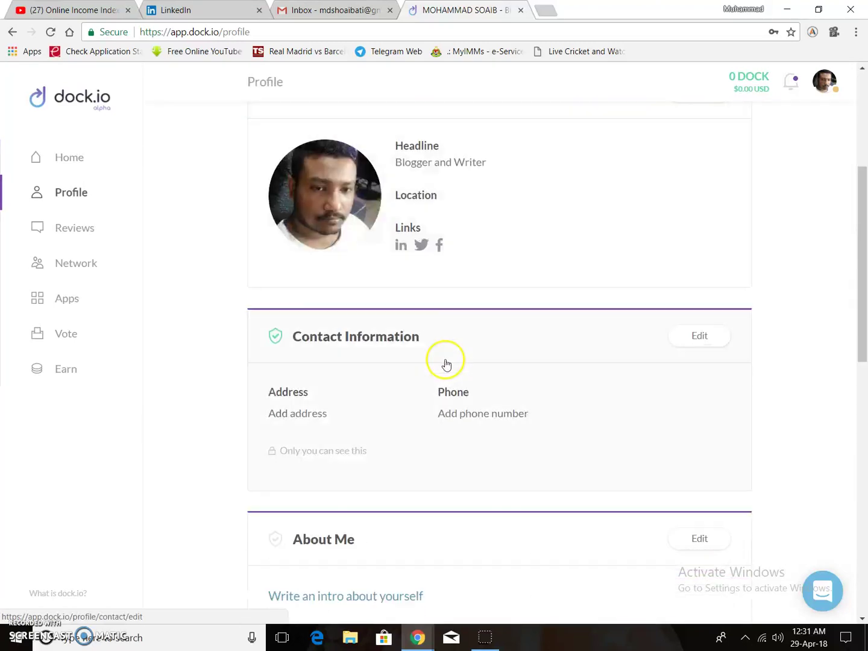
scroll(313, 362, down, 1)
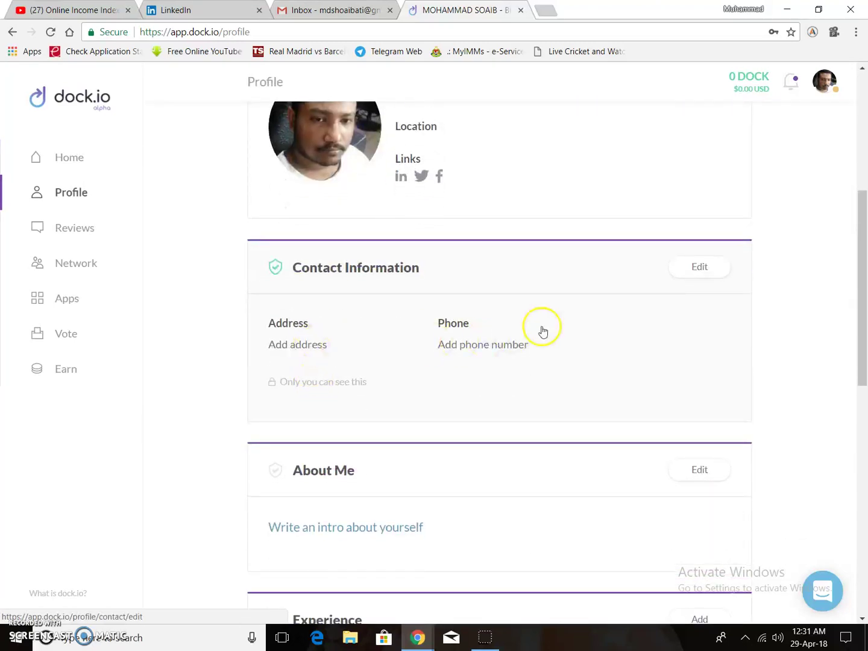
click(471, 350)
click(320, 223)
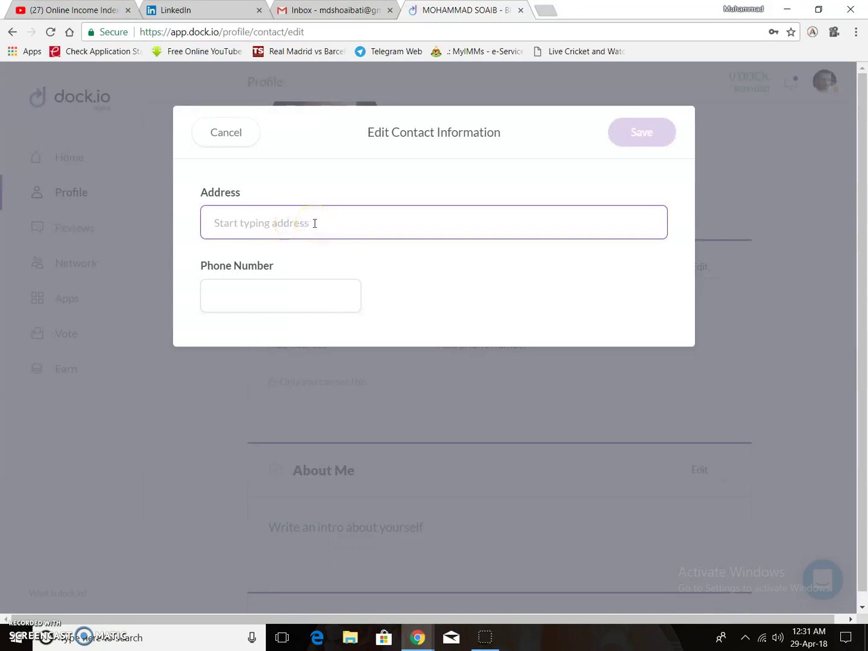
text(Block)
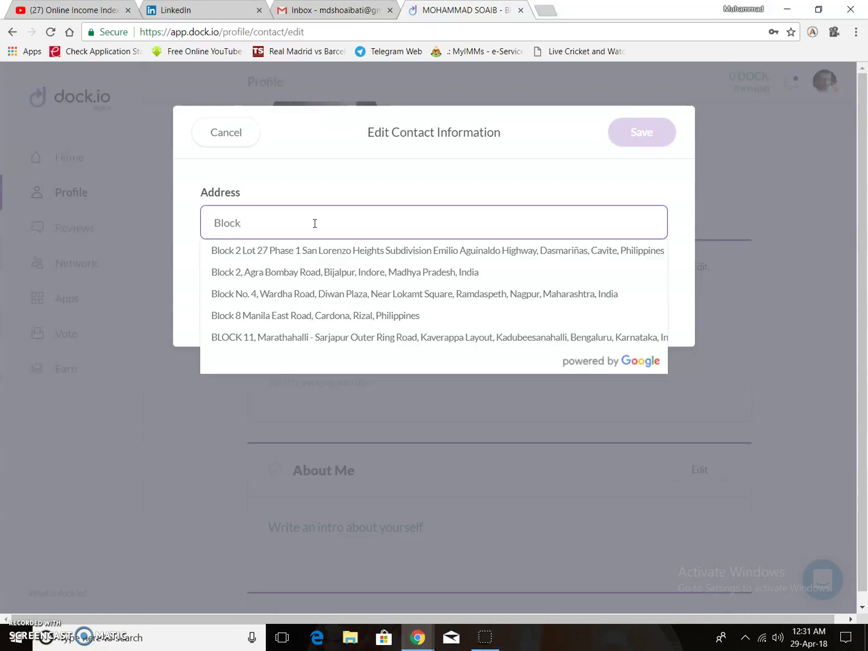
click(369, 338)
click(292, 291)
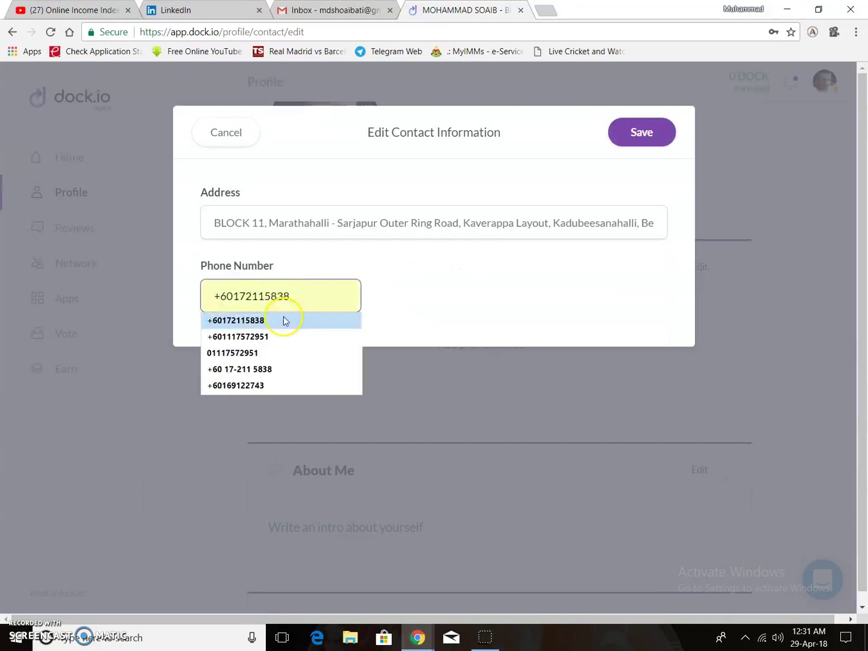
click(285, 322)
click(641, 136)
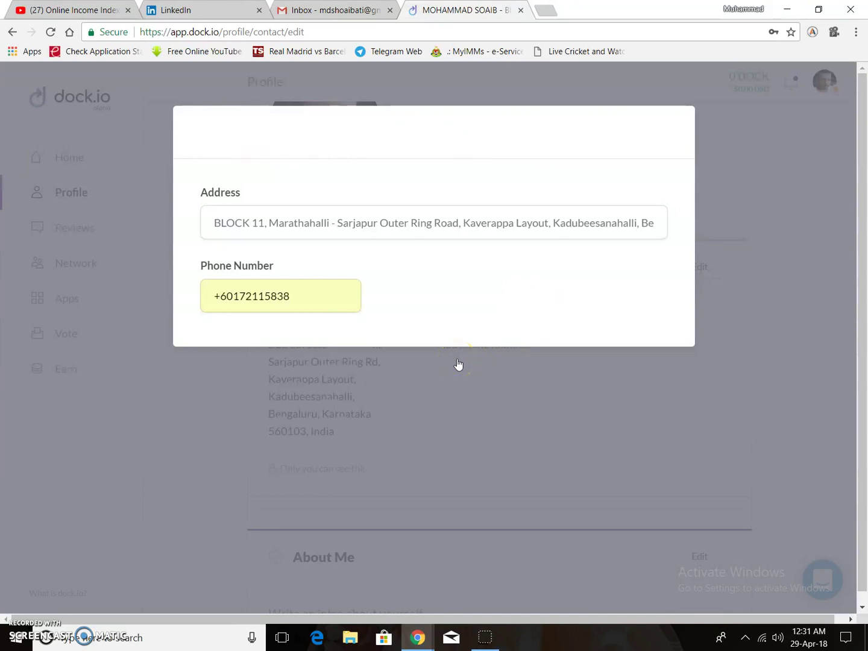
- Write "I m a Net worker" as the About Me intro, correcting the flagged spelling, and save it
scroll(362, 407, down, 2)
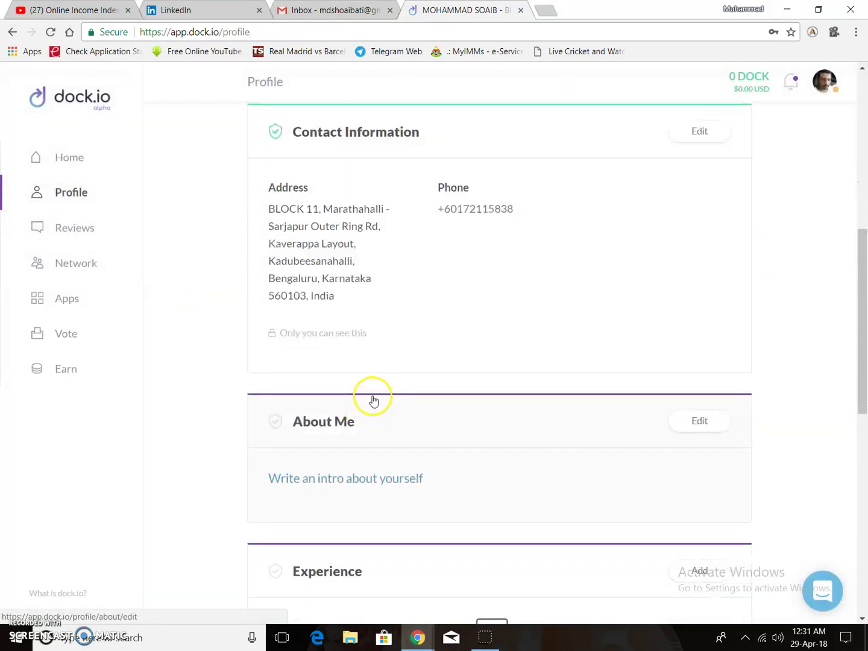
scroll(373, 400, down, 1)
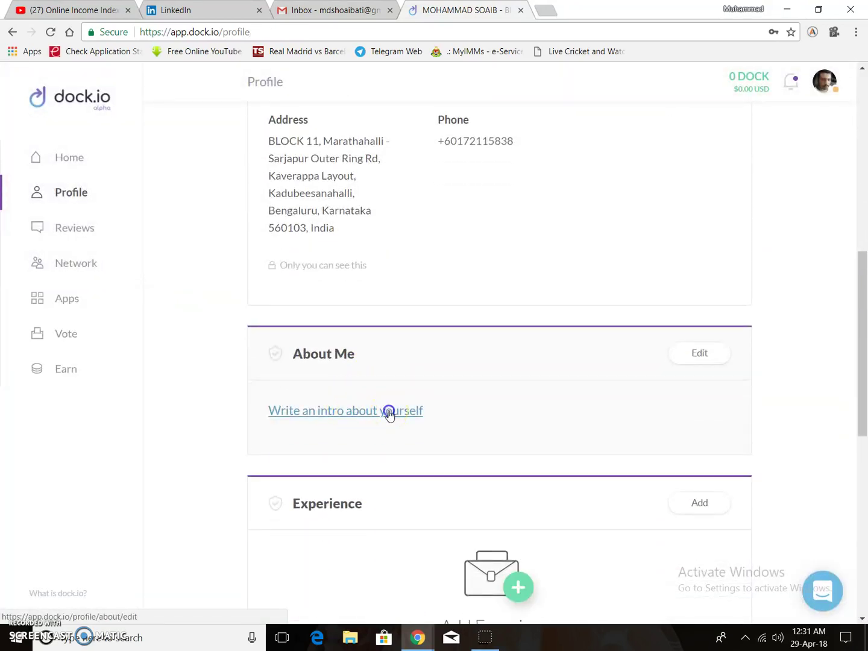
click(389, 412)
click(345, 214)
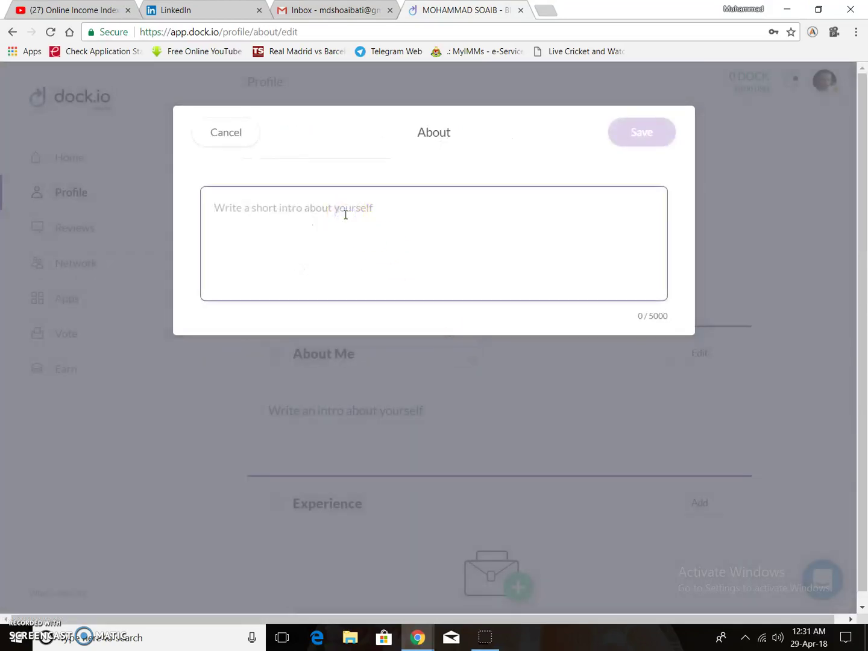
text(I m a Networker)
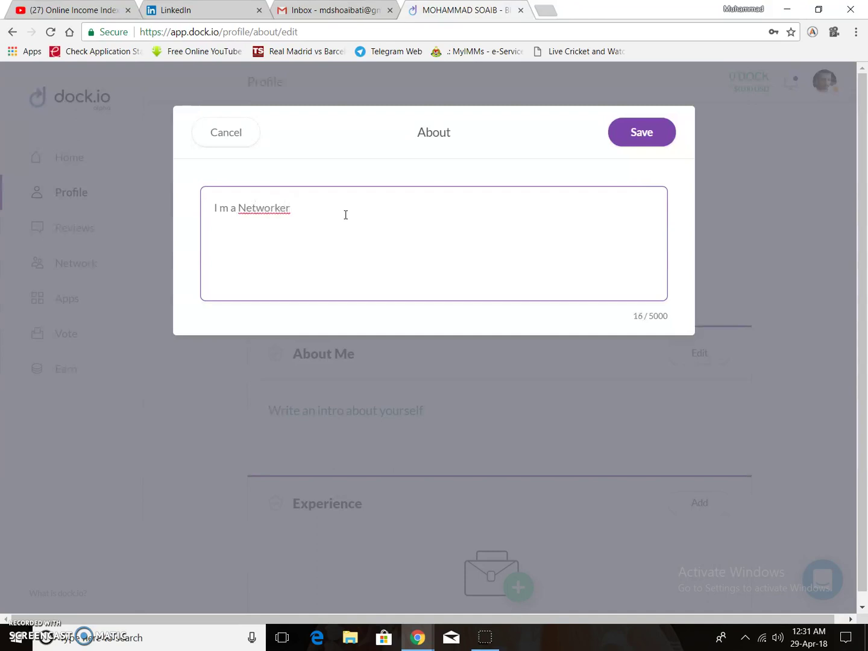
right_click(263, 207)
click(299, 215)
right_click(283, 213)
click(334, 243)
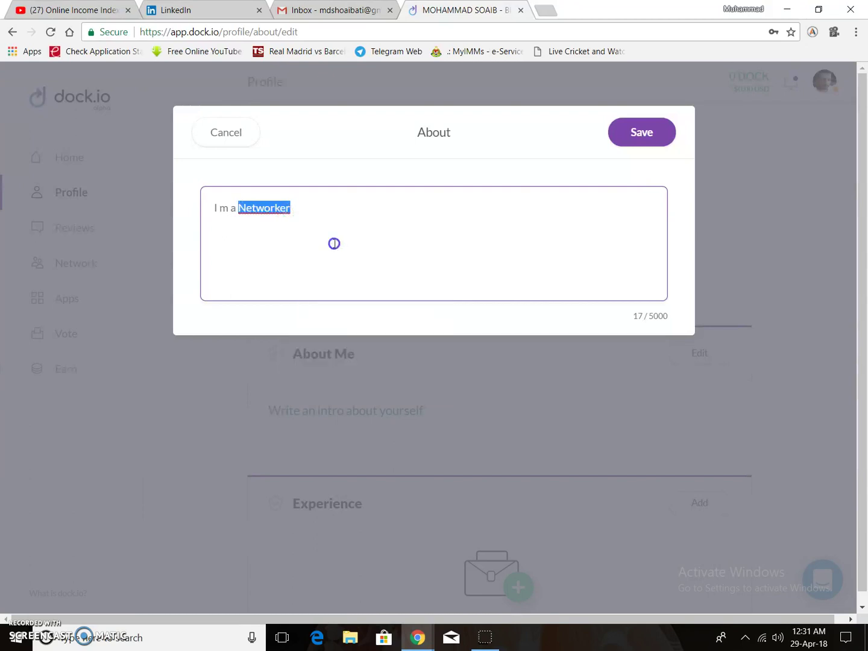
click(640, 132)
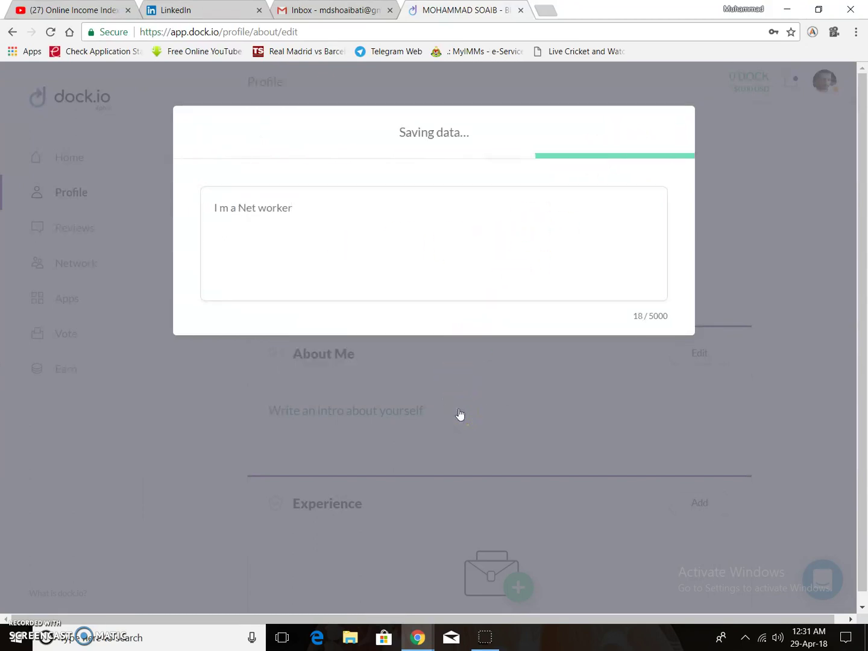
scroll(423, 393, down, 3)
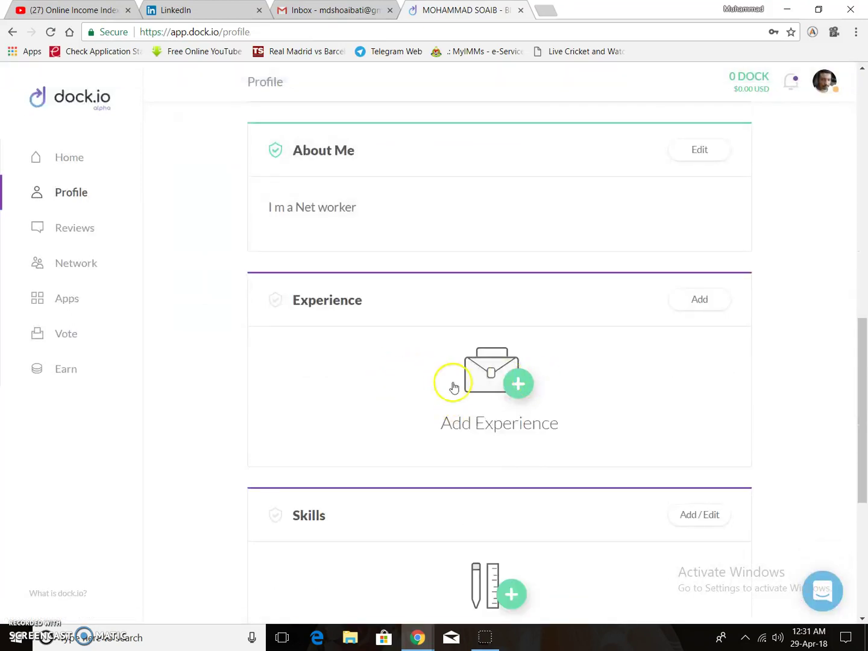
click(497, 382)
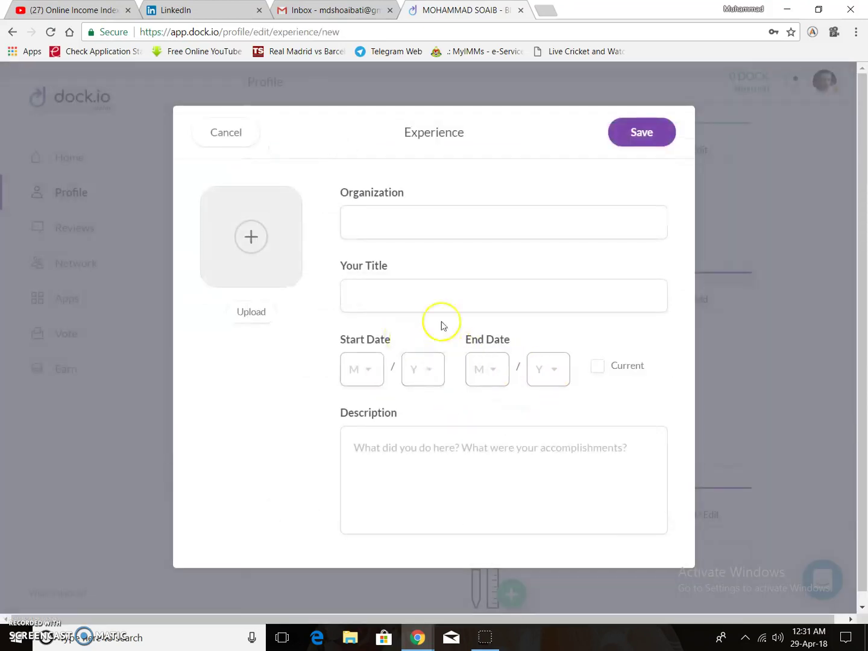
click(392, 220)
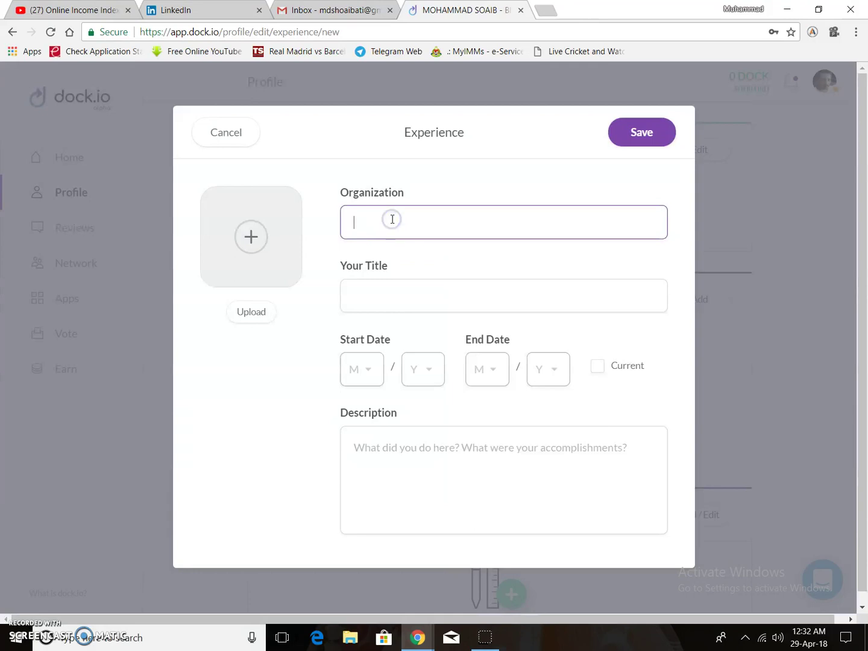
click(416, 300)
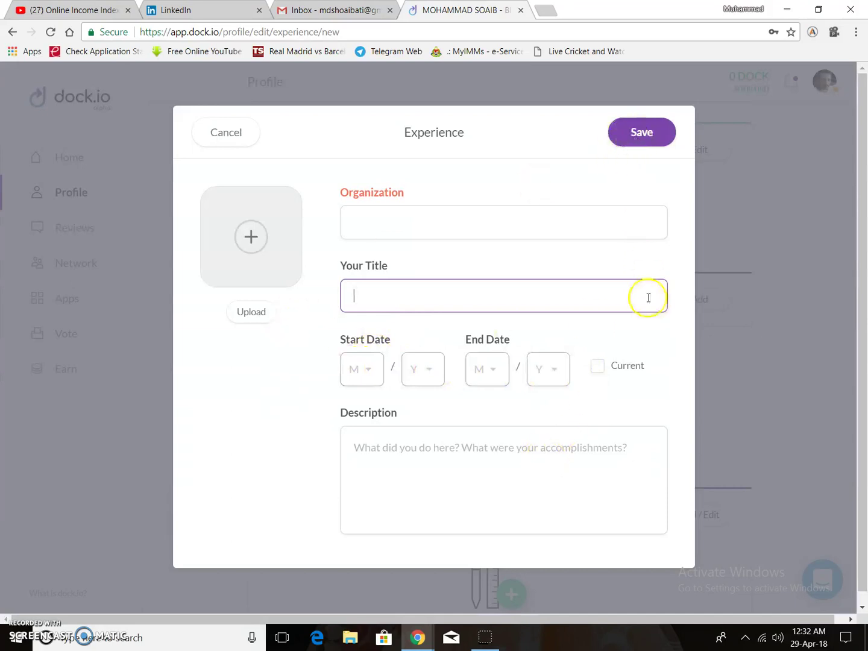
click(641, 132)
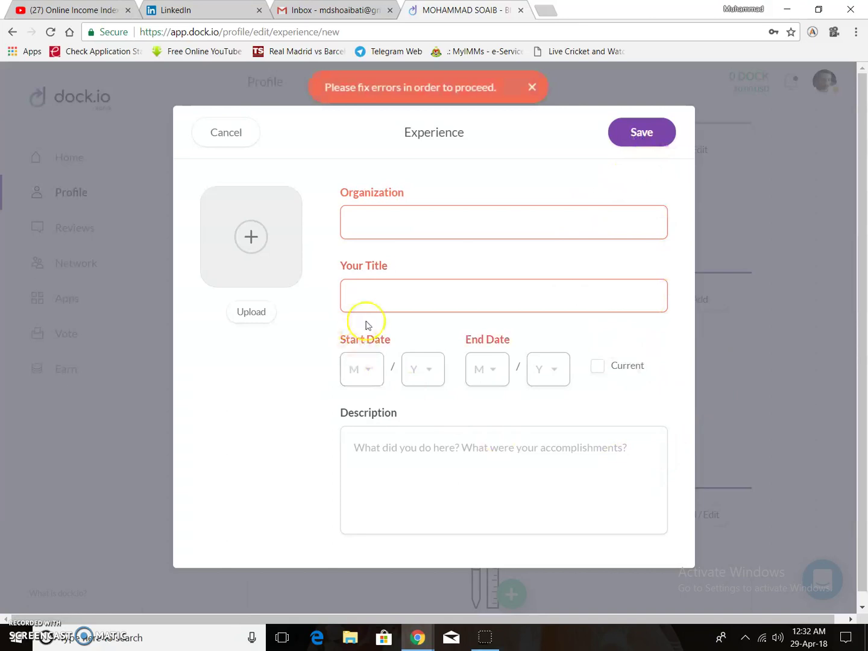
click(223, 137)
scroll(562, 389, down, 3)
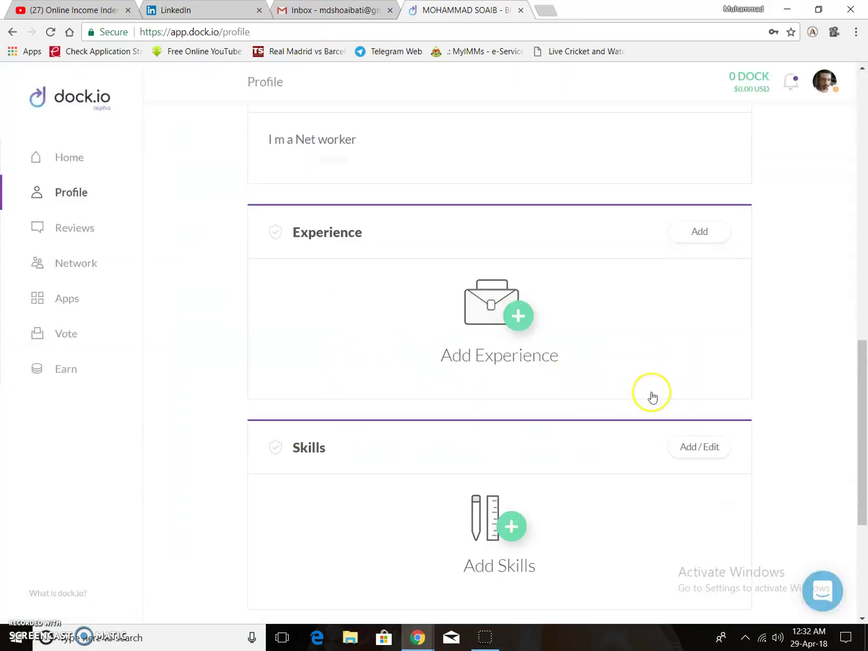
click(503, 395)
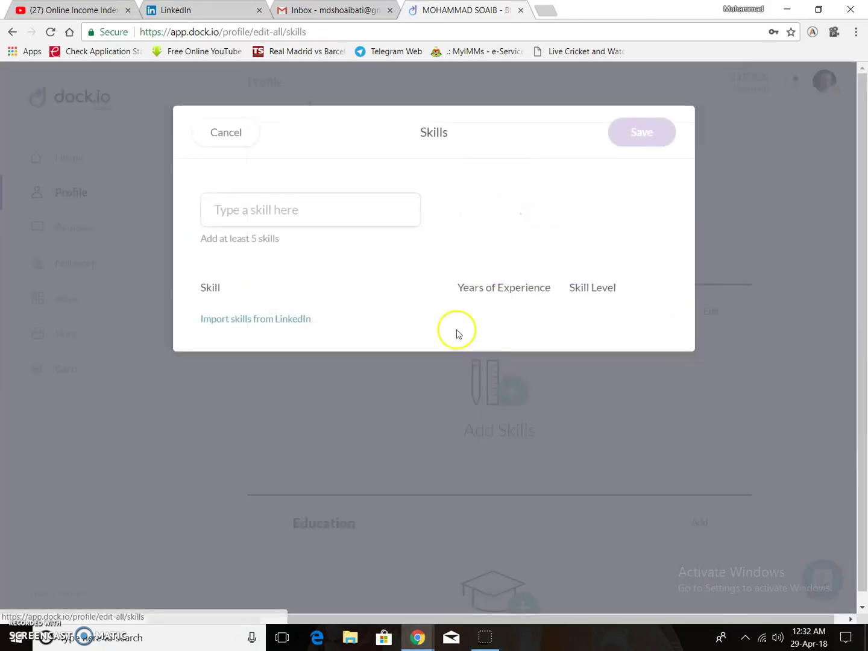
click(271, 216)
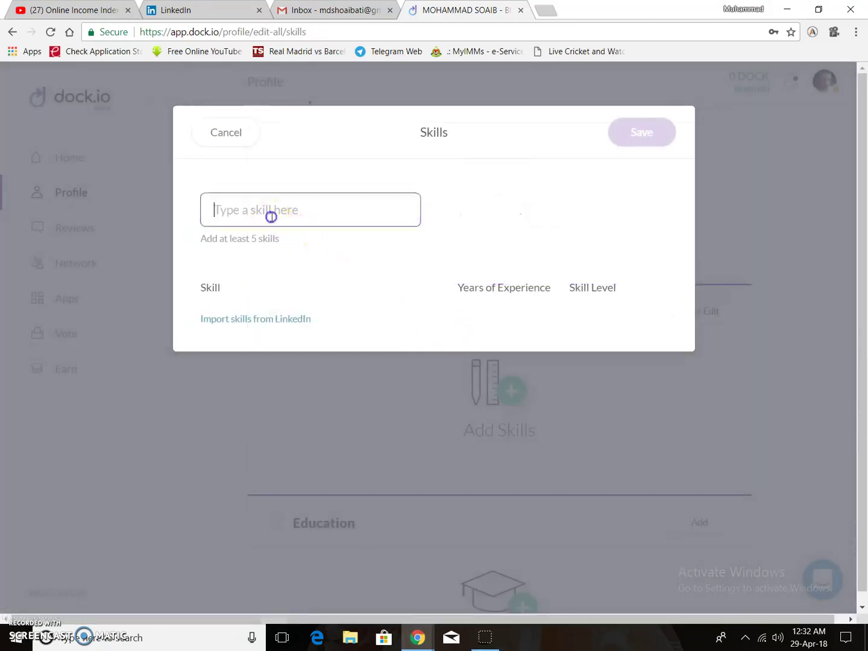
click(246, 326)
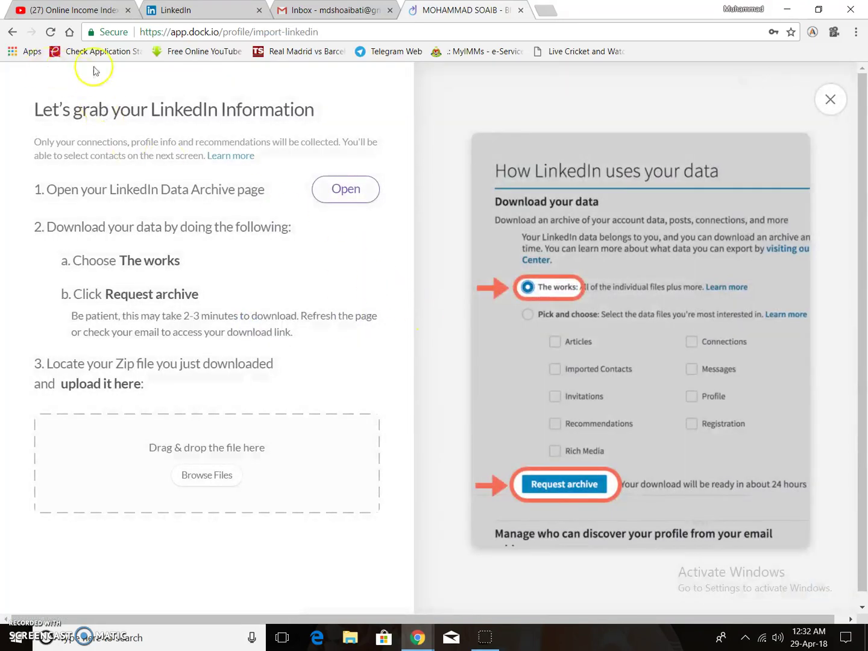
click(828, 100)
- Add an education entry with school name "Elit International" and field of study "Graduate", correcting the misspelled words
scroll(435, 382, down, 2)
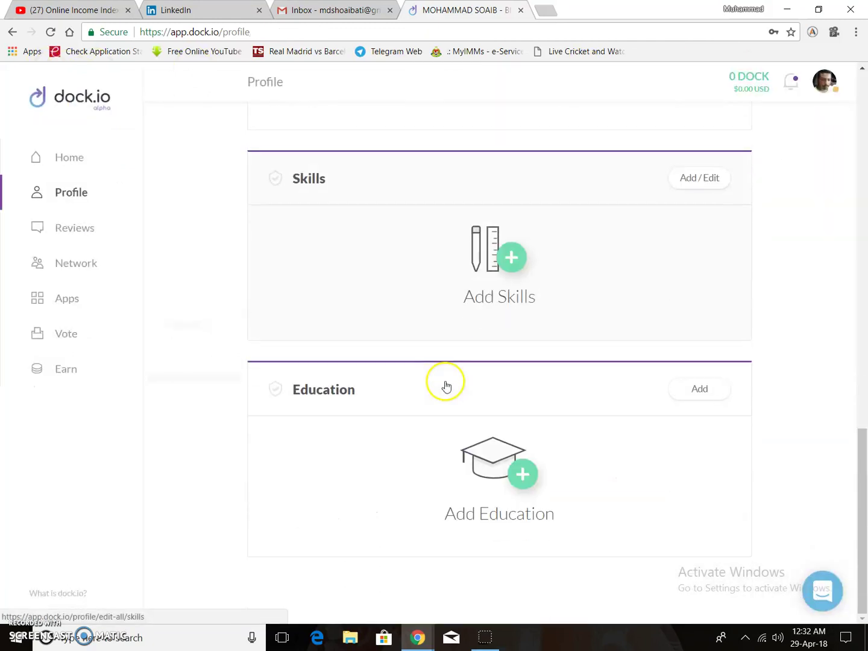
click(518, 470)
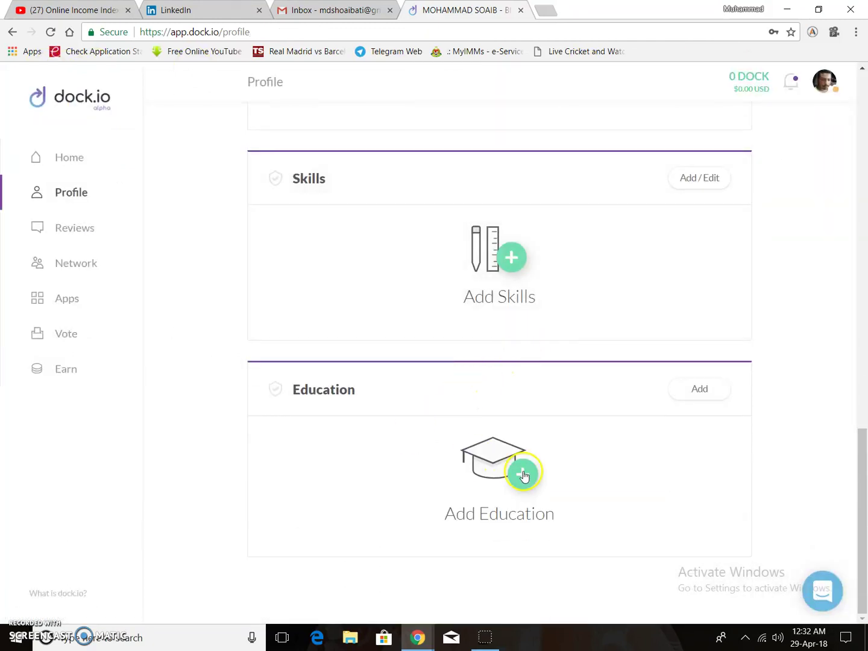
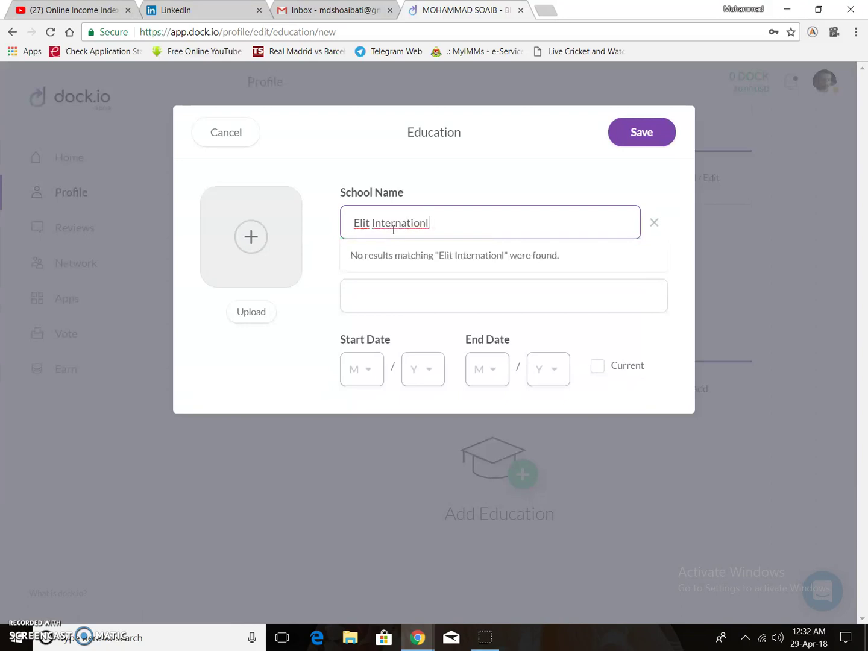
right_click(402, 218)
click(442, 225)
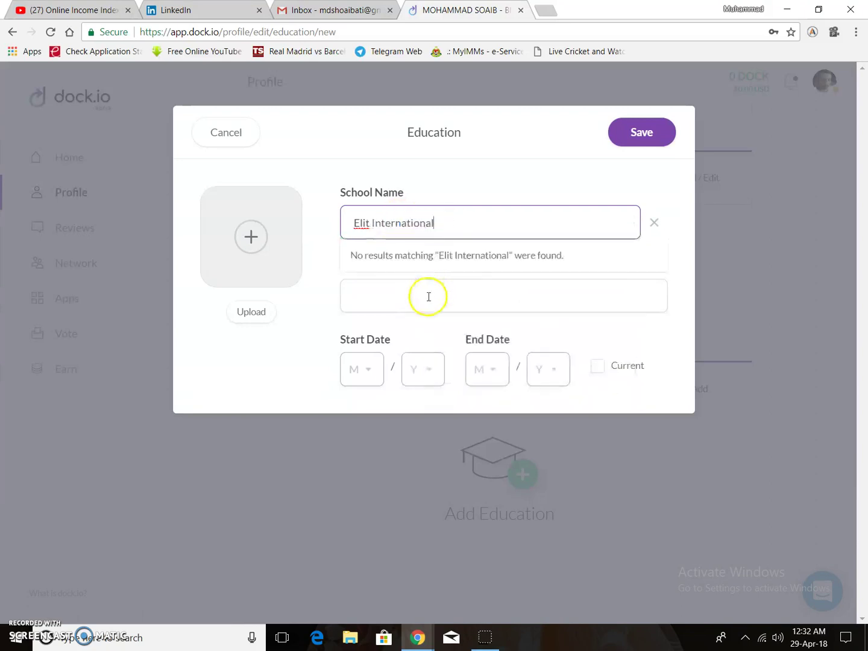
click(423, 305)
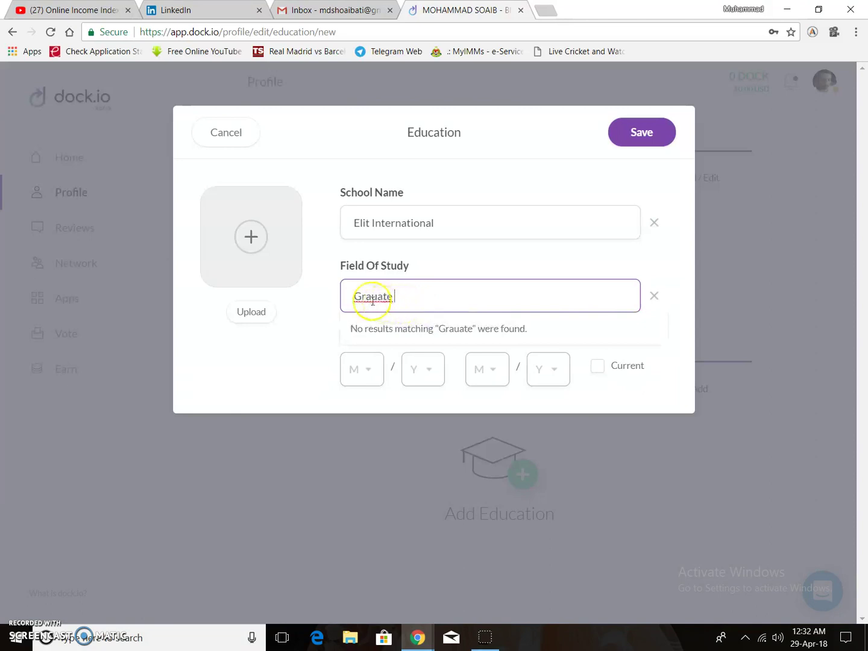
right_click(369, 298)
click(430, 311)
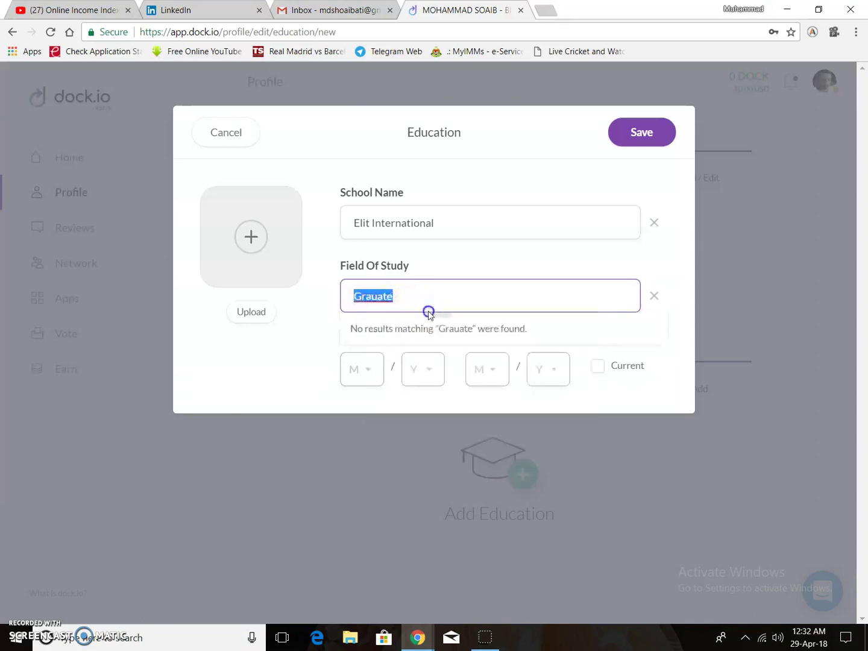
- Date the education entry from 01/2015 to 06/2017, replace the end date with Current and save the entry
click(378, 371)
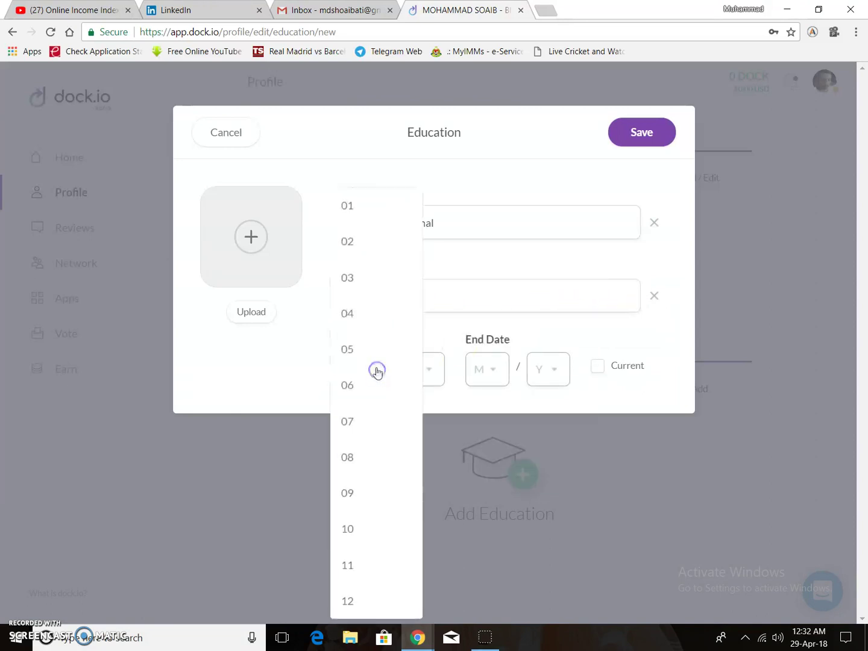
click(354, 217)
click(428, 370)
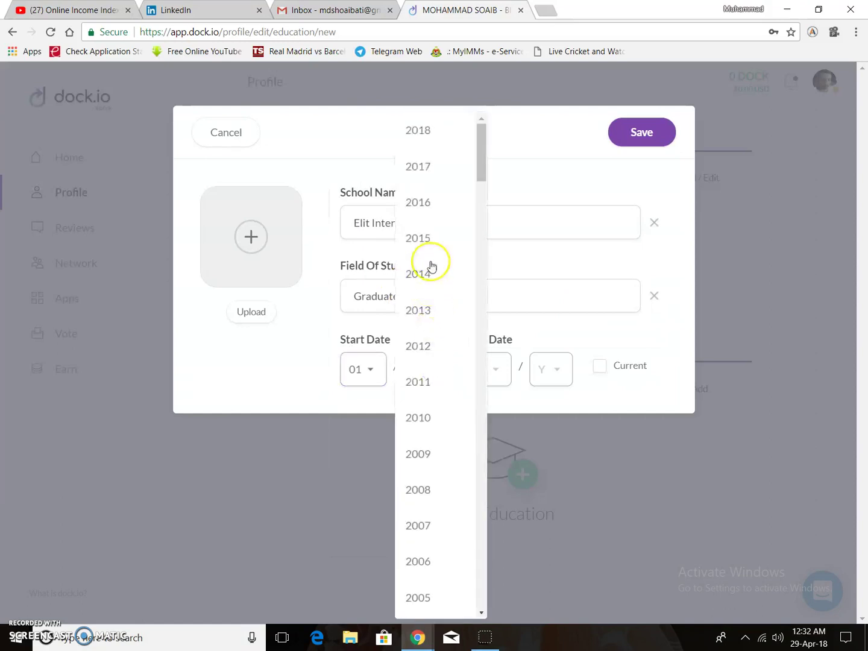
click(430, 241)
click(506, 370)
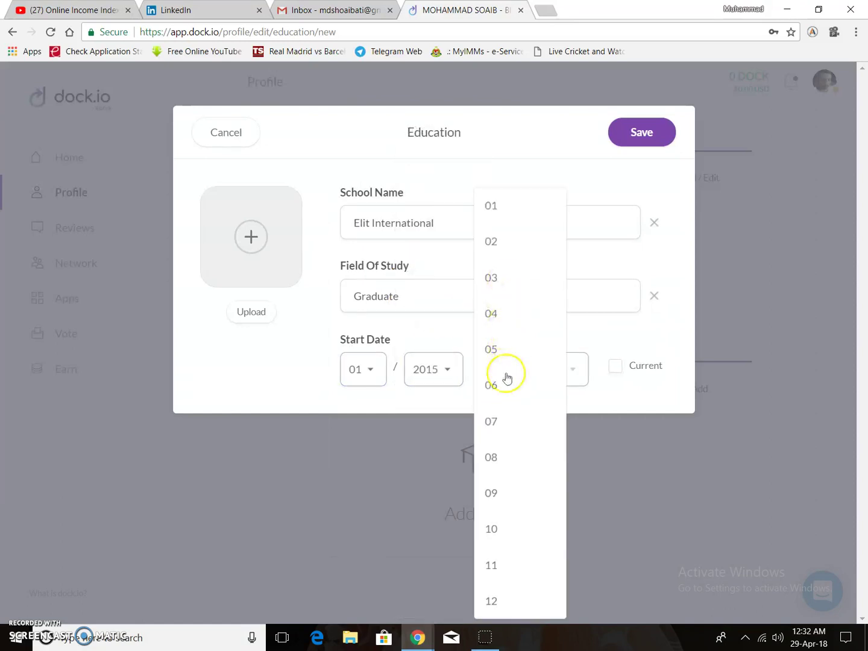
click(504, 391)
click(578, 372)
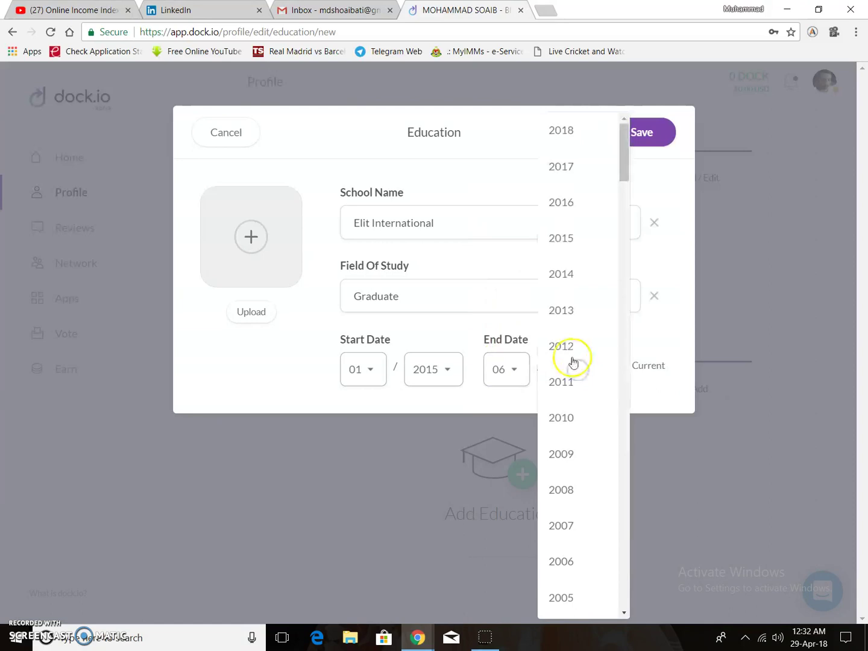
click(566, 166)
click(510, 422)
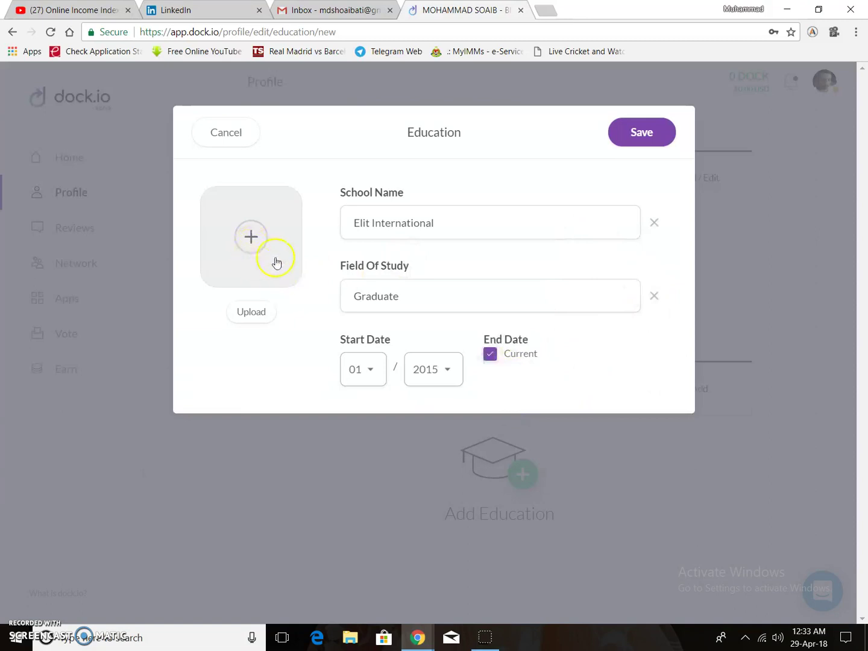
click(638, 134)
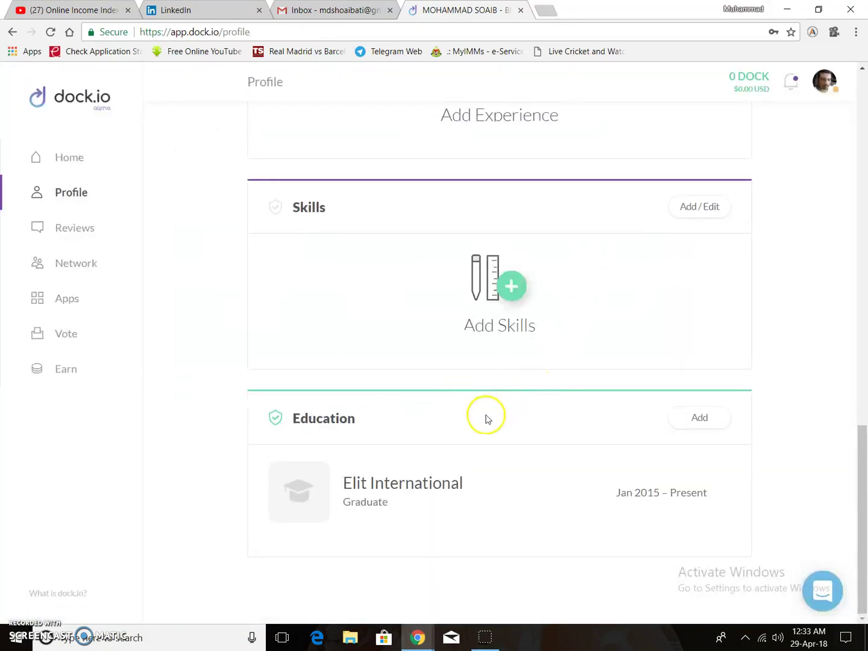
- Add Social Networking as a profile skill with 2+ Years of experience and Expert level, and save it
scroll(542, 488, up, 15)
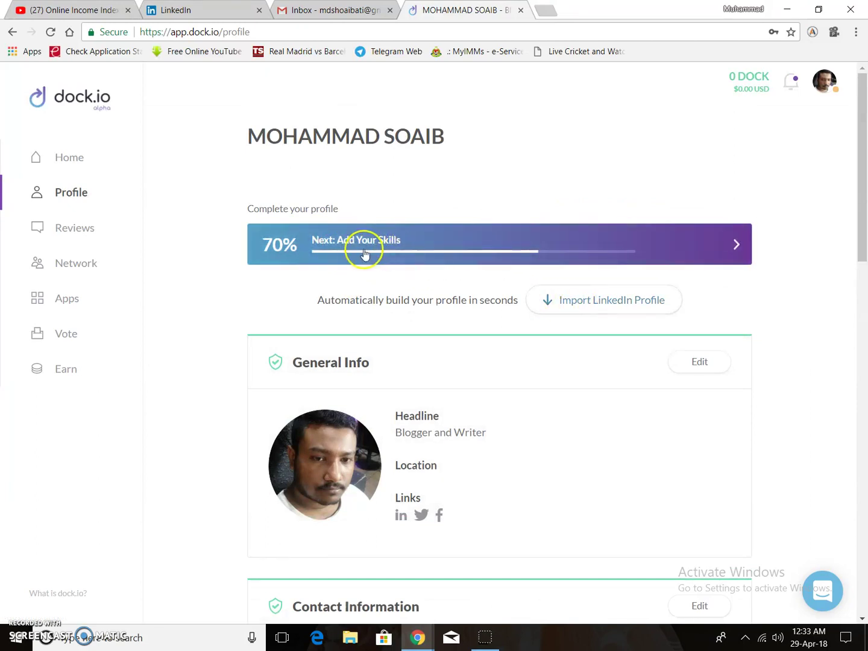
click(547, 249)
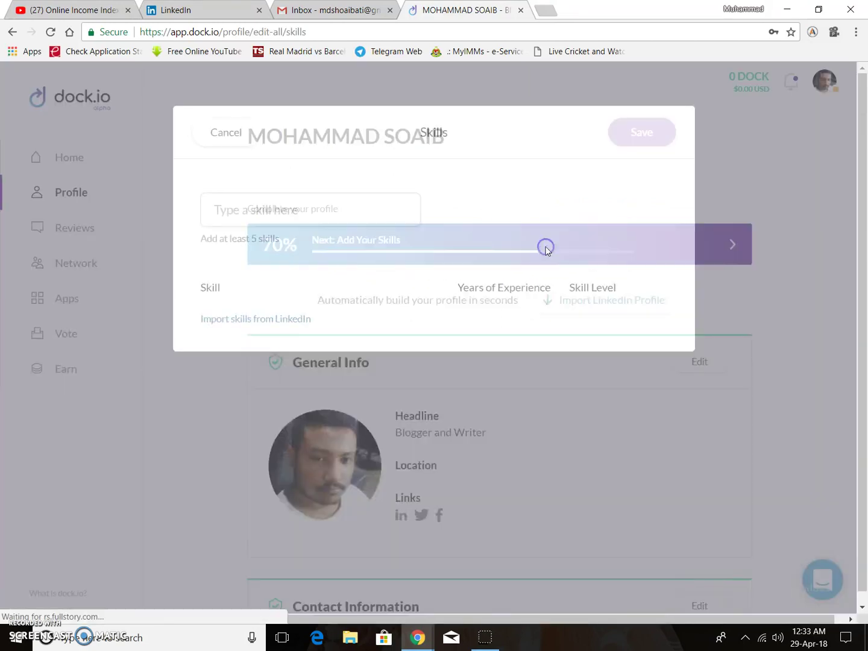
click(320, 208)
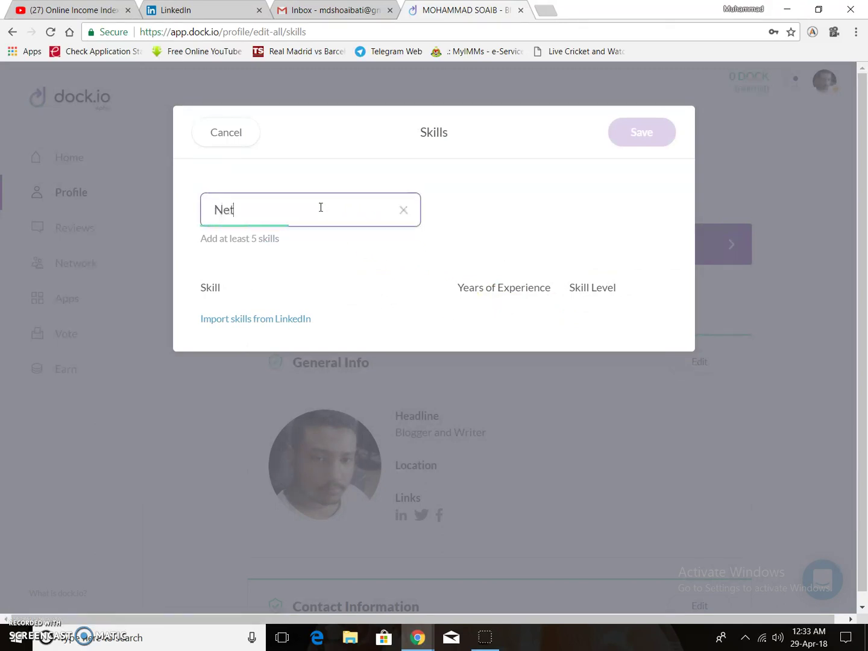
click(314, 244)
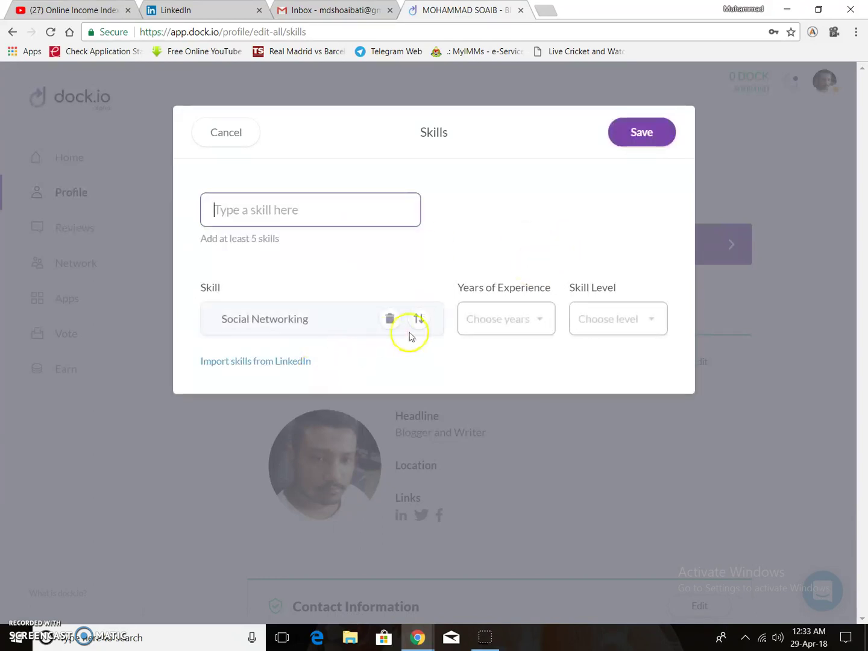
click(505, 321)
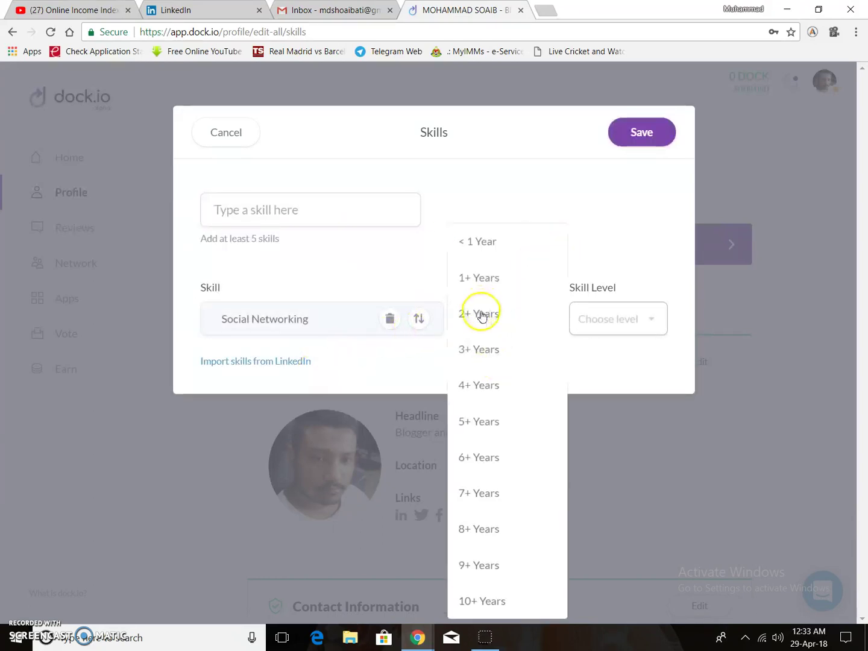
click(481, 317)
click(624, 329)
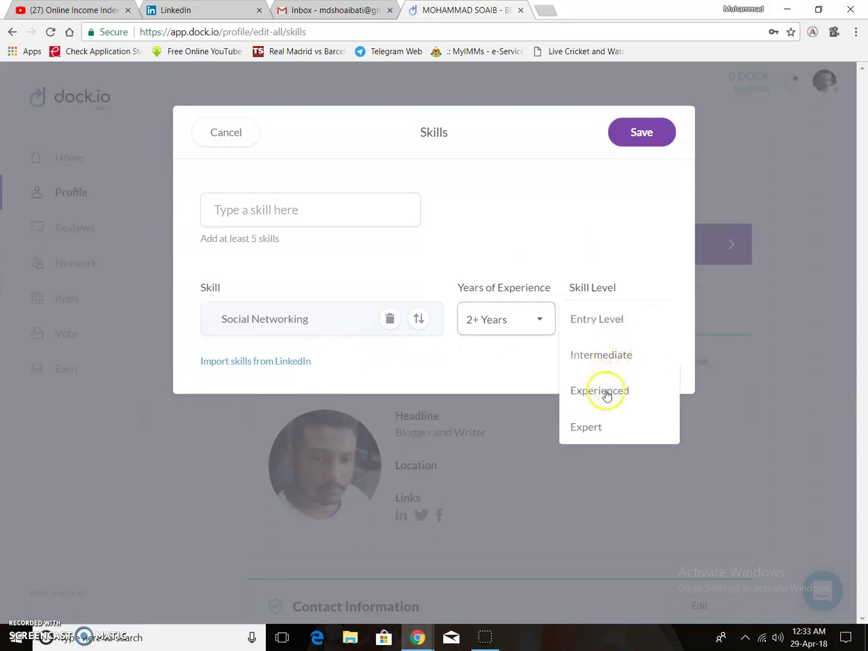
click(598, 428)
click(649, 138)
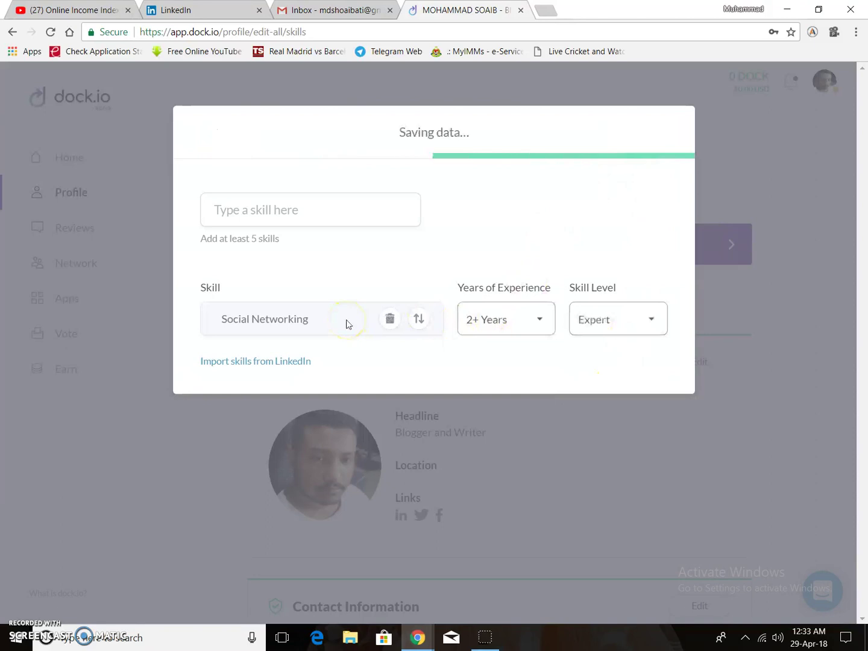
click(221, 242)
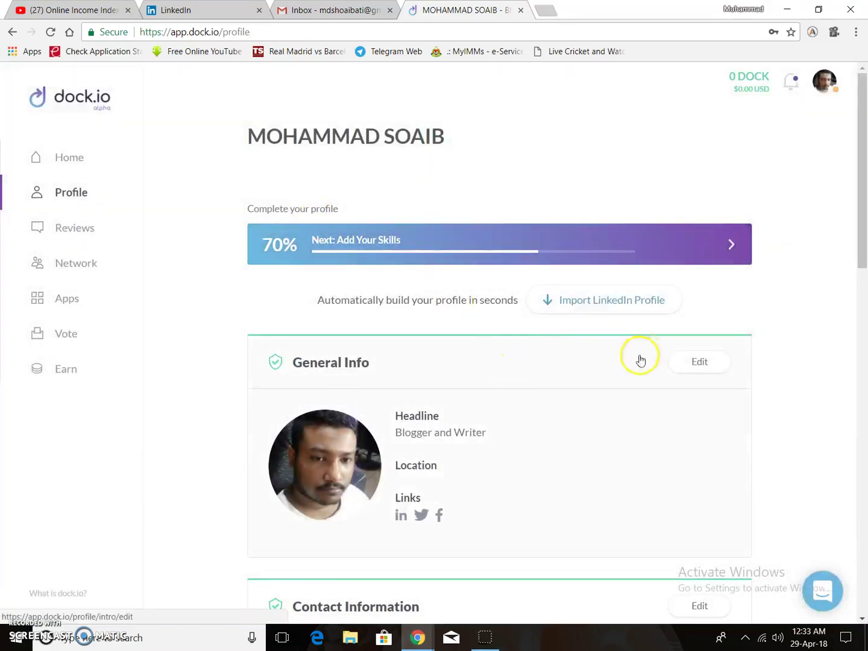
- Add Data Mining to the profile skills with 2+ Years of experience and Intermediate level, and save it
scroll(510, 359, down, 6)
scroll(509, 359, up, 6)
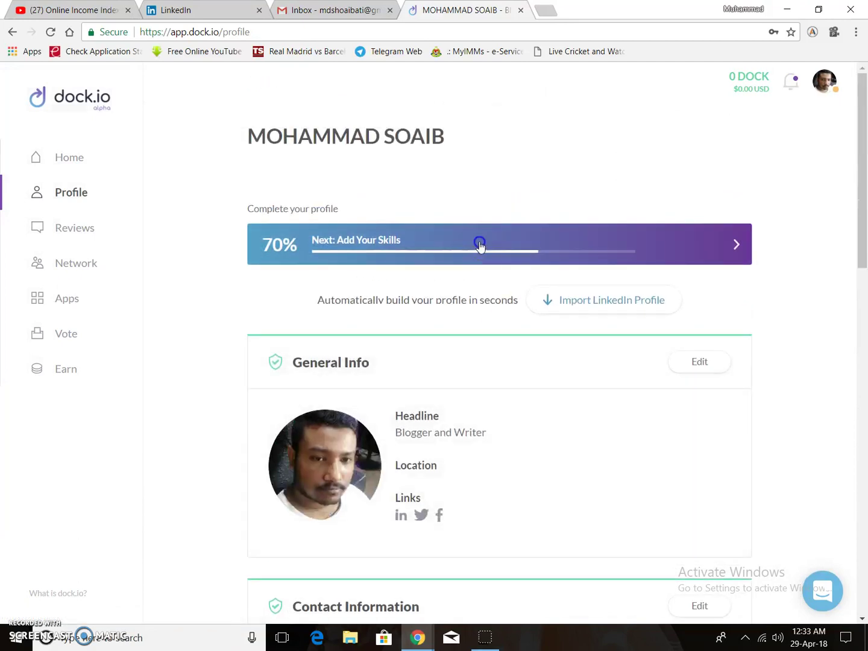
click(480, 245)
click(304, 209)
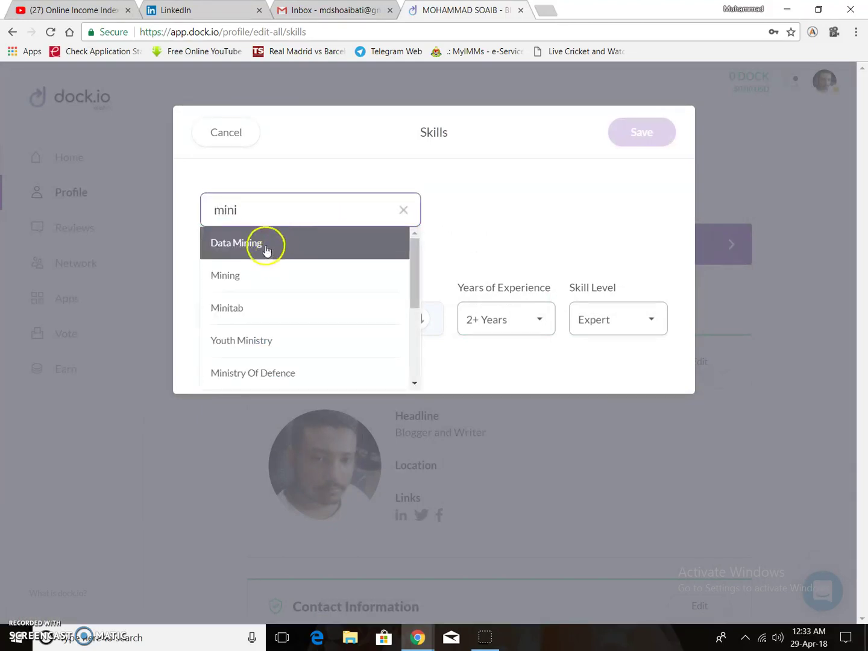
click(266, 250)
click(509, 325)
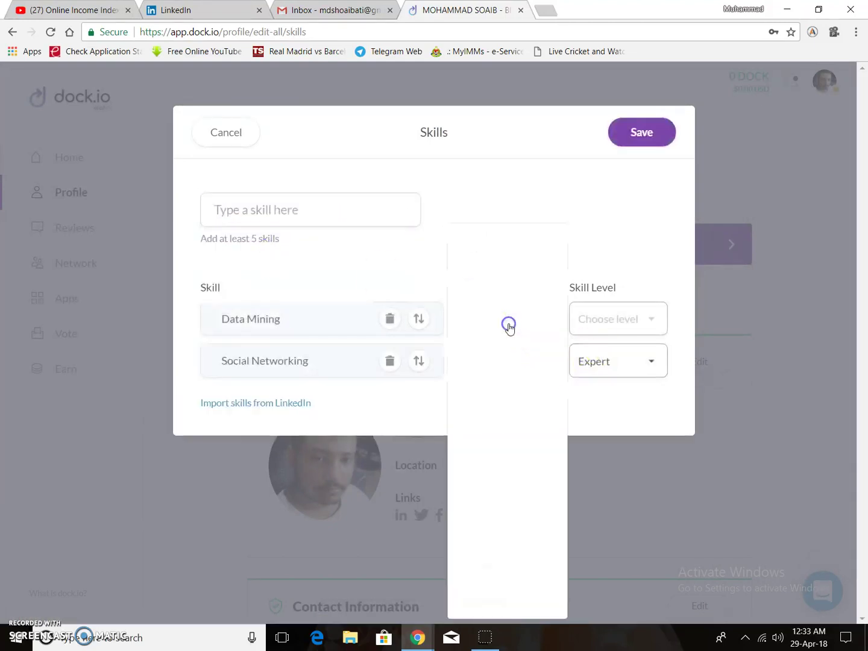
click(486, 320)
click(603, 327)
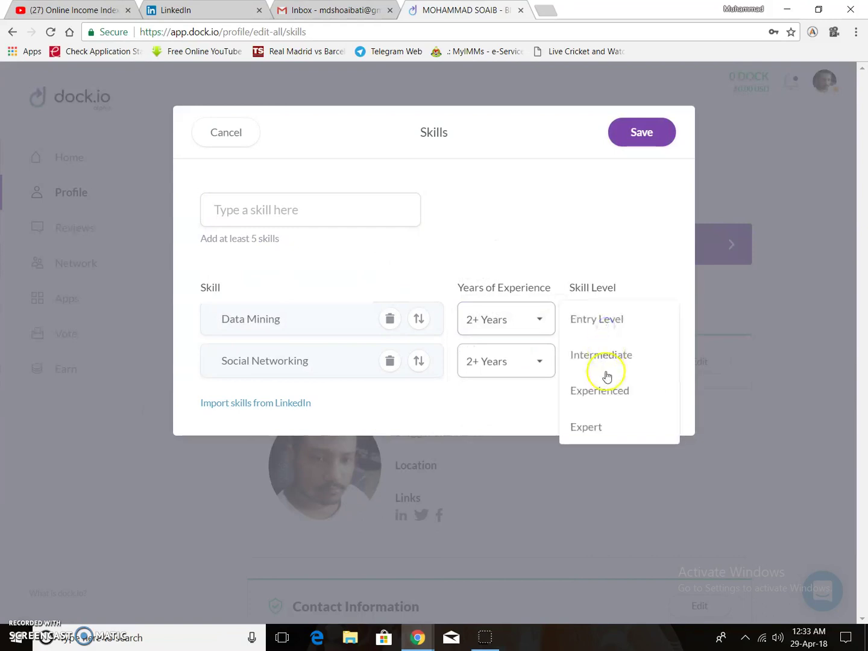
click(604, 364)
click(641, 133)
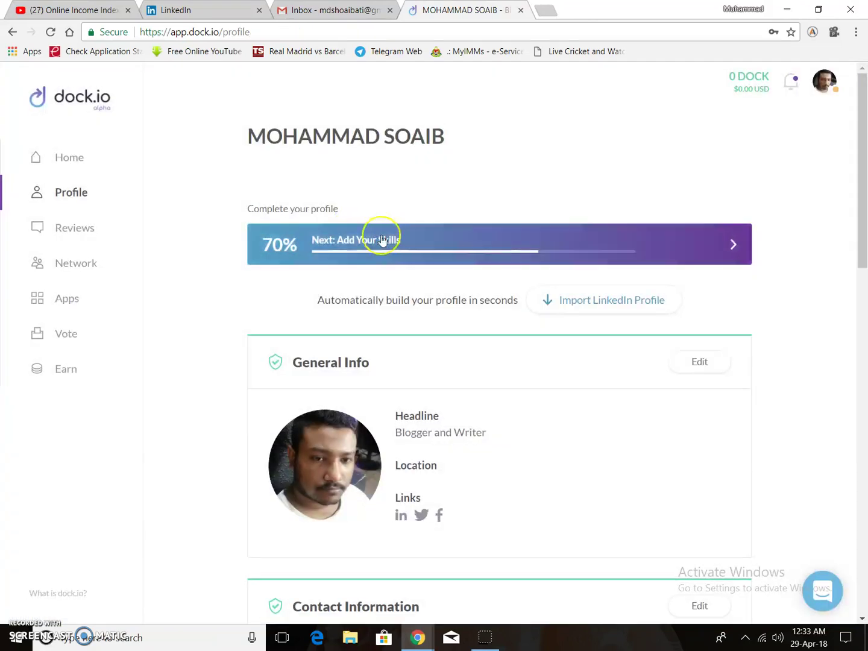
- Reopen the profile skills and add WordPress, correcting the misspelled search term "worpress"
click(384, 234)
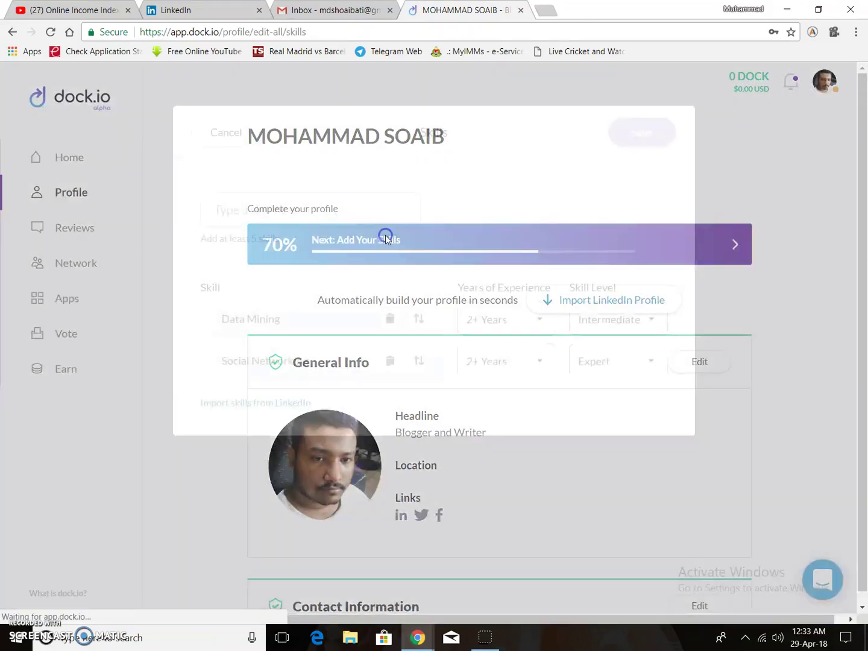
click(296, 210)
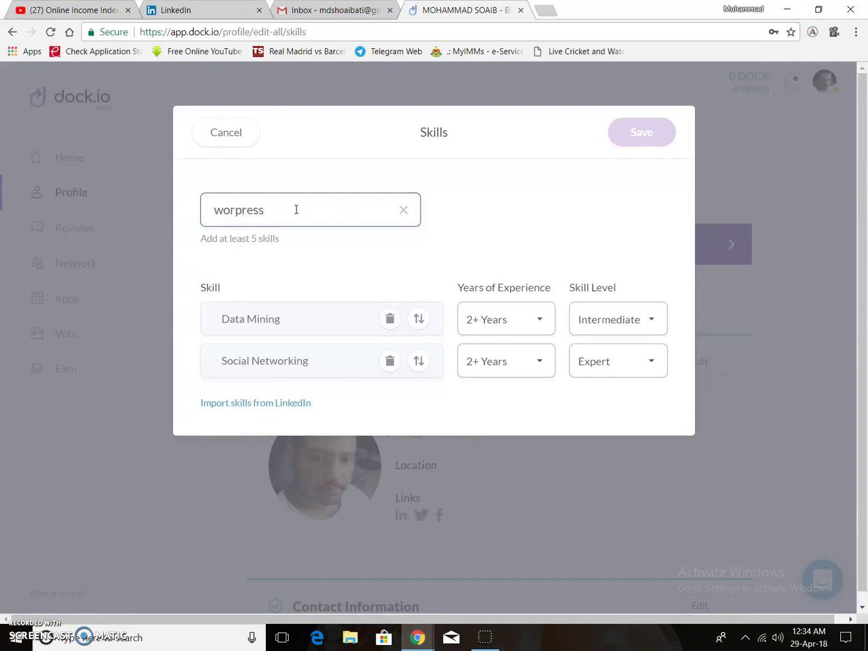
click(285, 211)
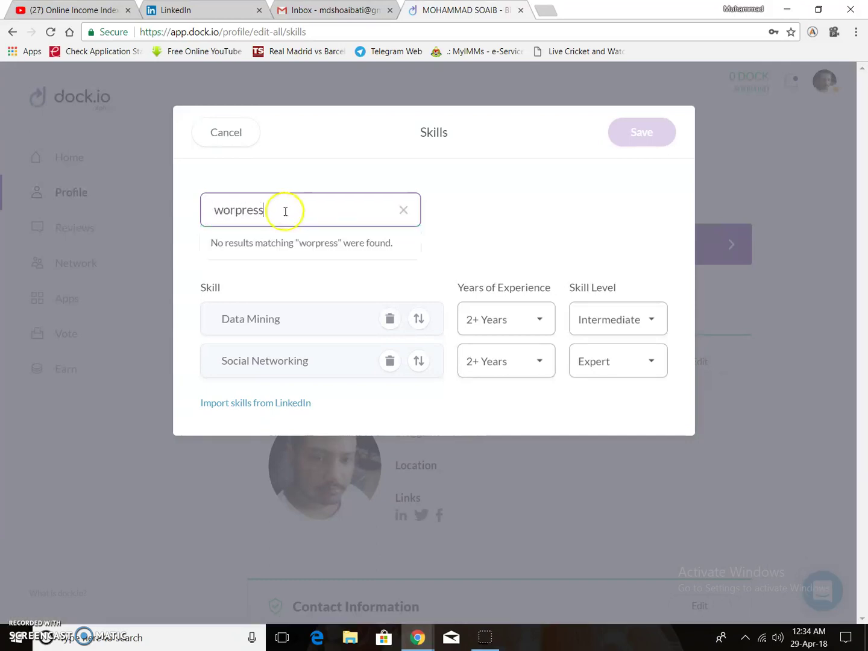
right_click(239, 212)
click(266, 227)
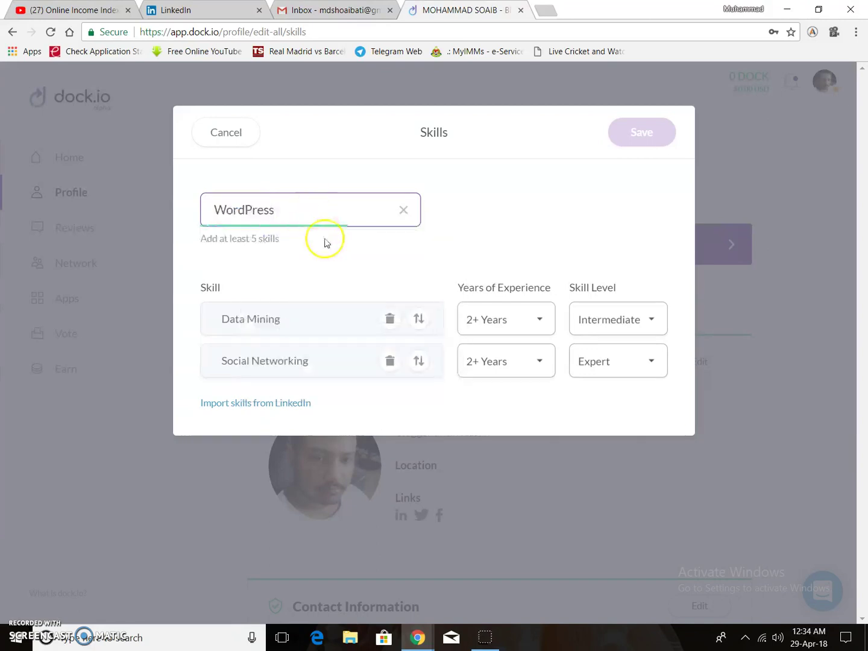
click(289, 249)
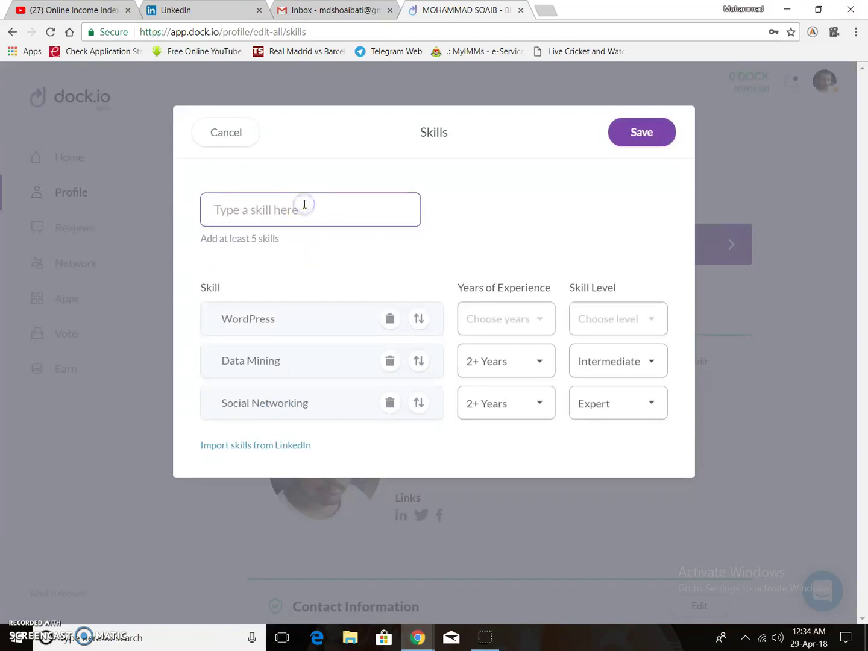
- Add Microsoft Word and Microsoft Excel to the skills list
text(wor)
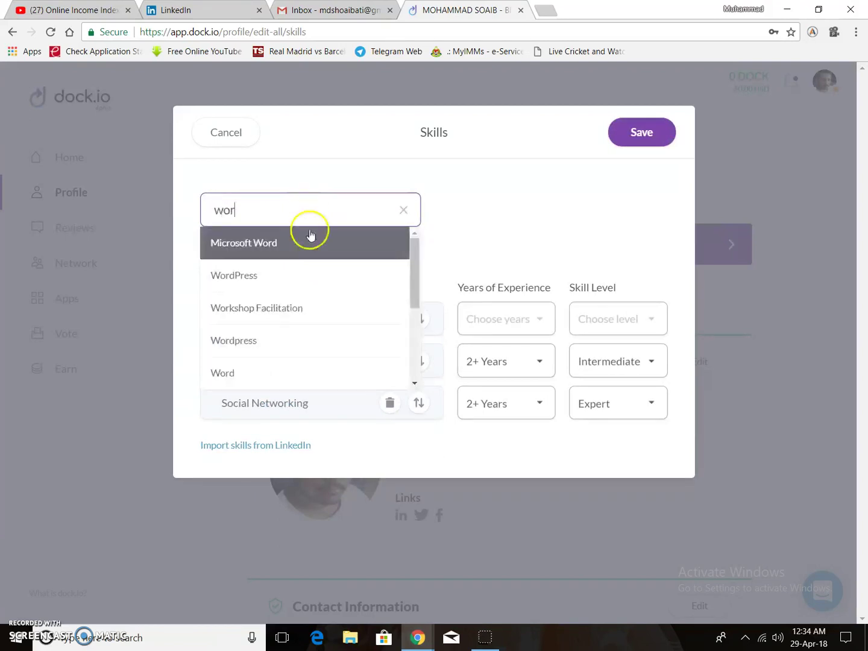
click(310, 235)
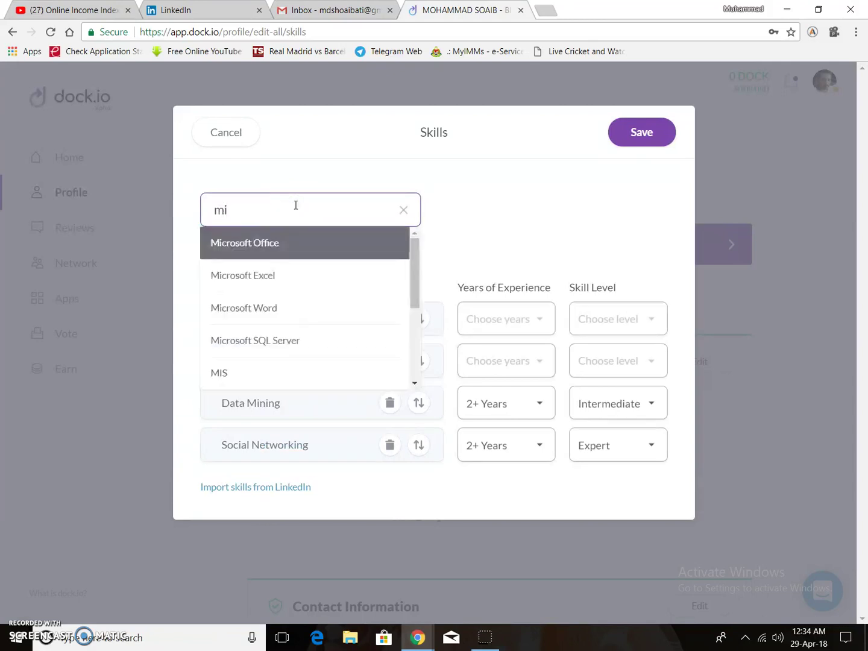
click(294, 276)
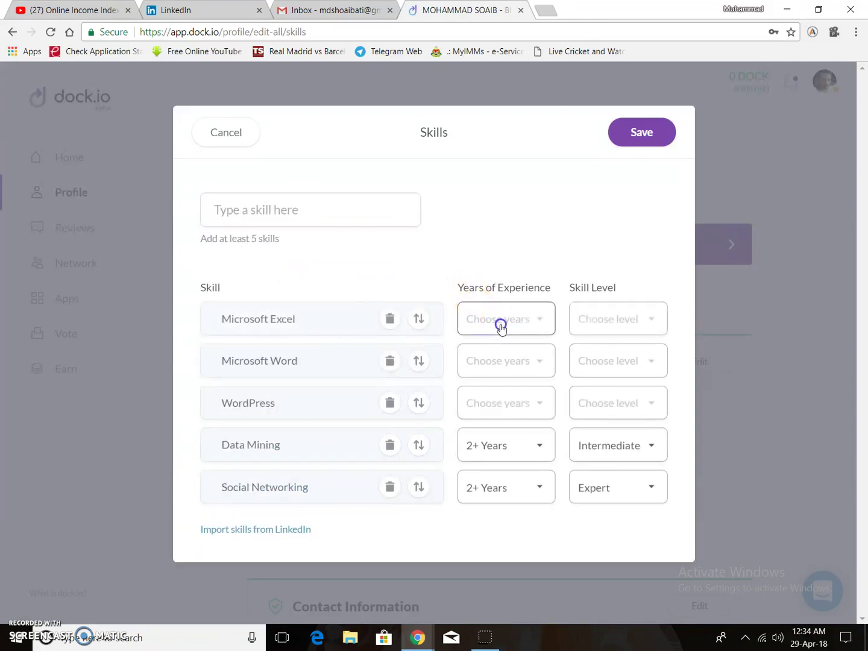
- Rate Microsoft Excel at 4+ Years and Microsoft Word at 5+ Years of experience, both with Expert level
click(500, 326)
click(508, 401)
click(617, 322)
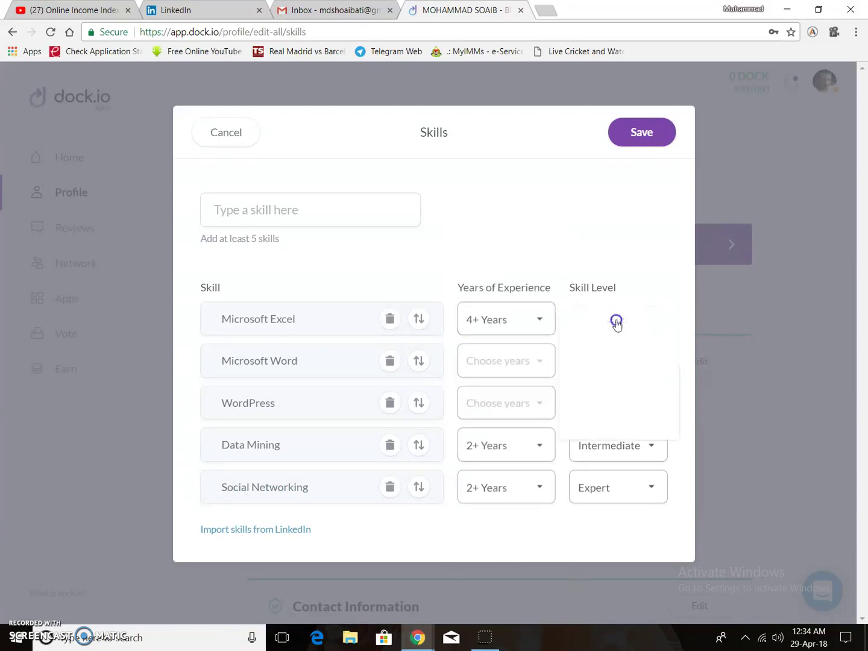
click(608, 424)
click(543, 367)
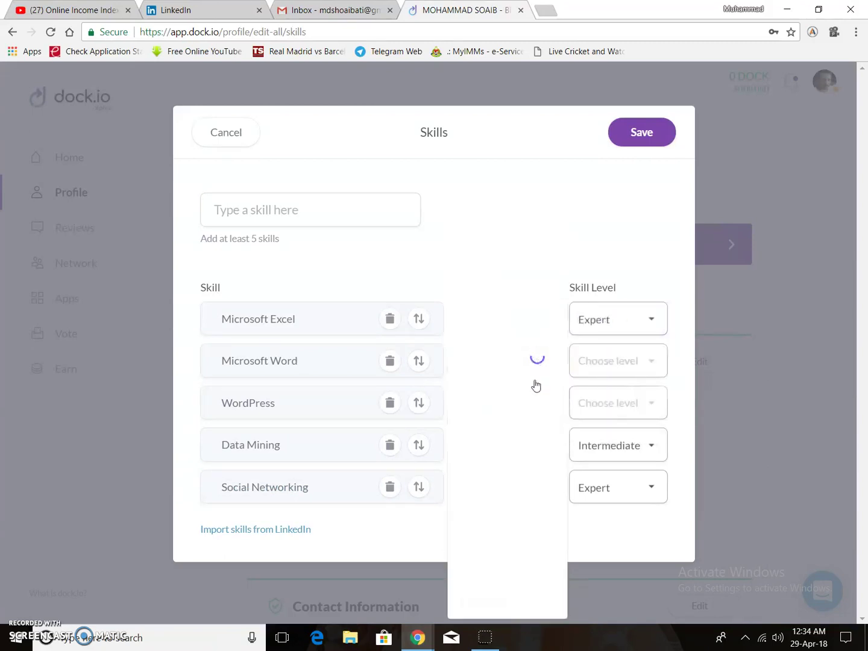
click(508, 430)
click(593, 376)
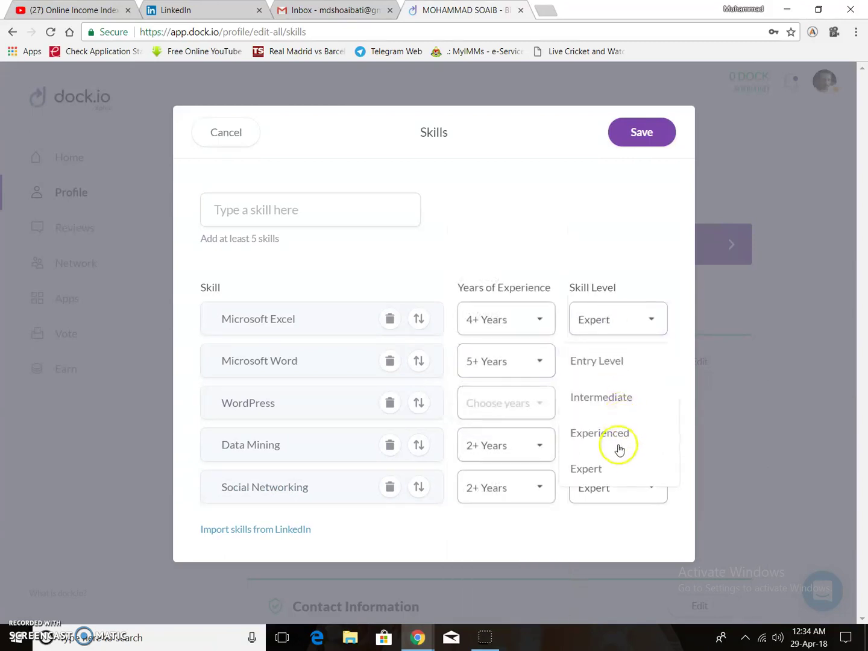
click(603, 469)
- Set the WordPress skill to 5+ Years of experience and Intermediate level, and save the skills
click(523, 406)
click(493, 435)
click(605, 404)
click(608, 445)
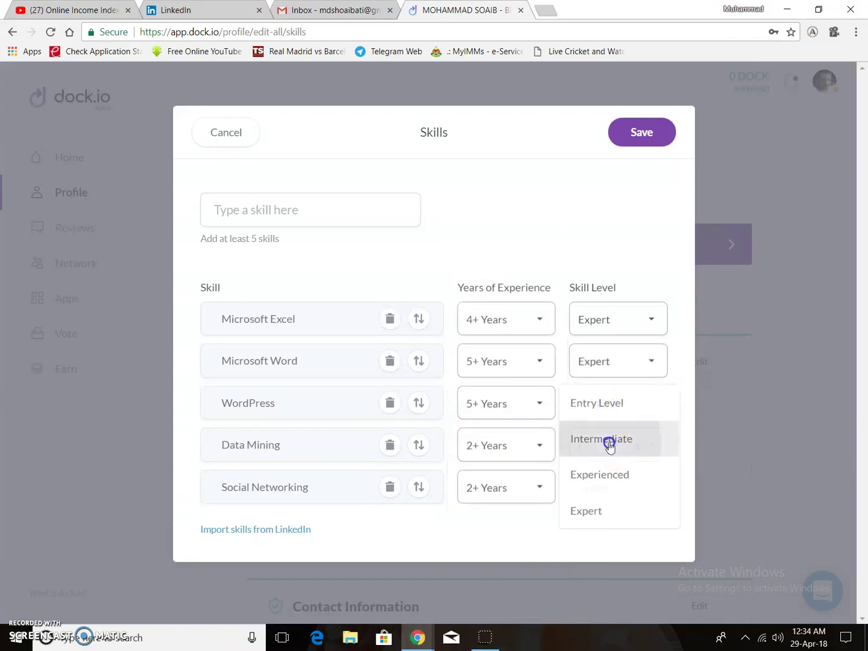
click(643, 131)
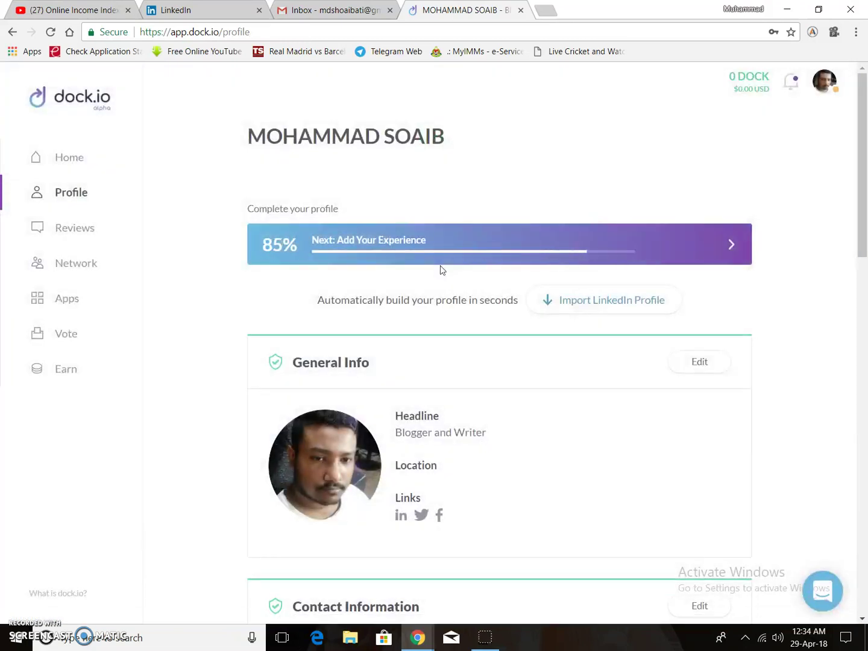
- Start a new experience entry with organization "BTC express limited" and title "Marketing", correcting the misspelled title
scroll(565, 368, down, 10)
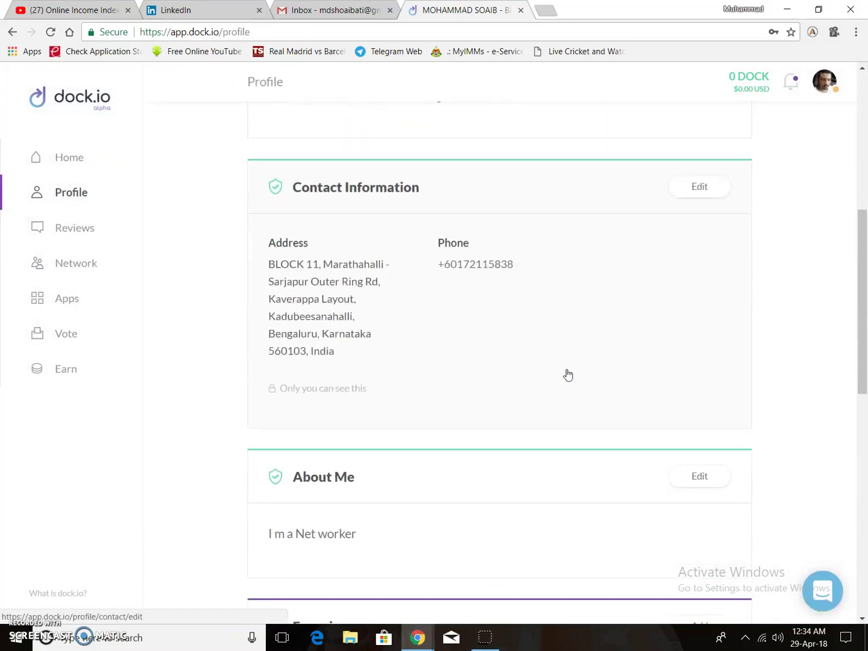
scroll(482, 362, down, 3)
click(515, 317)
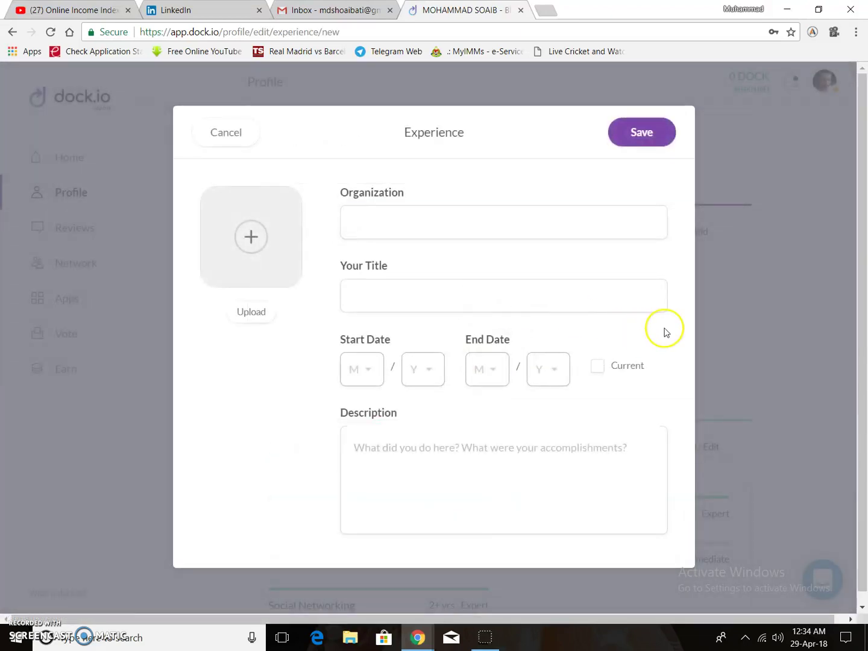
click(422, 228)
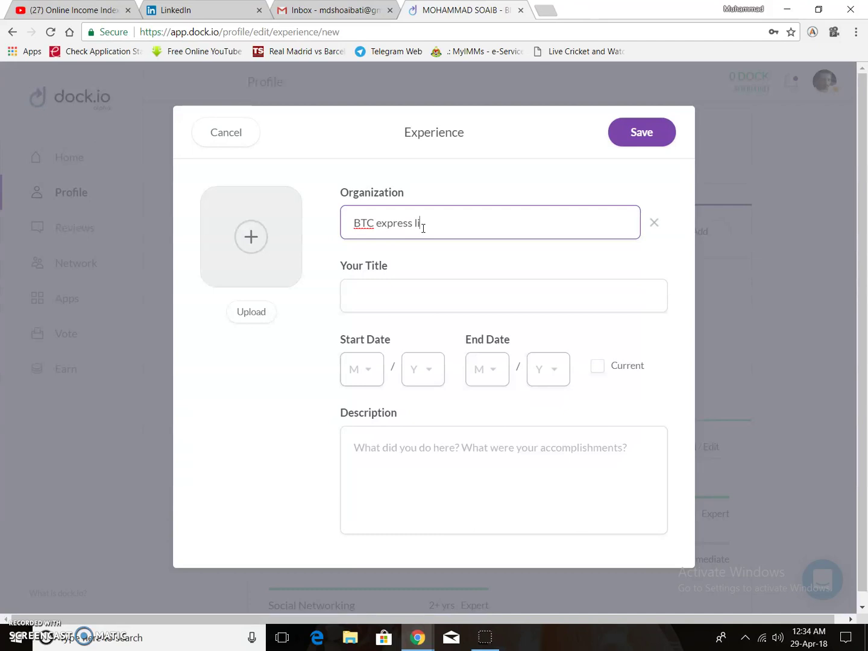
click(434, 302)
click(467, 223)
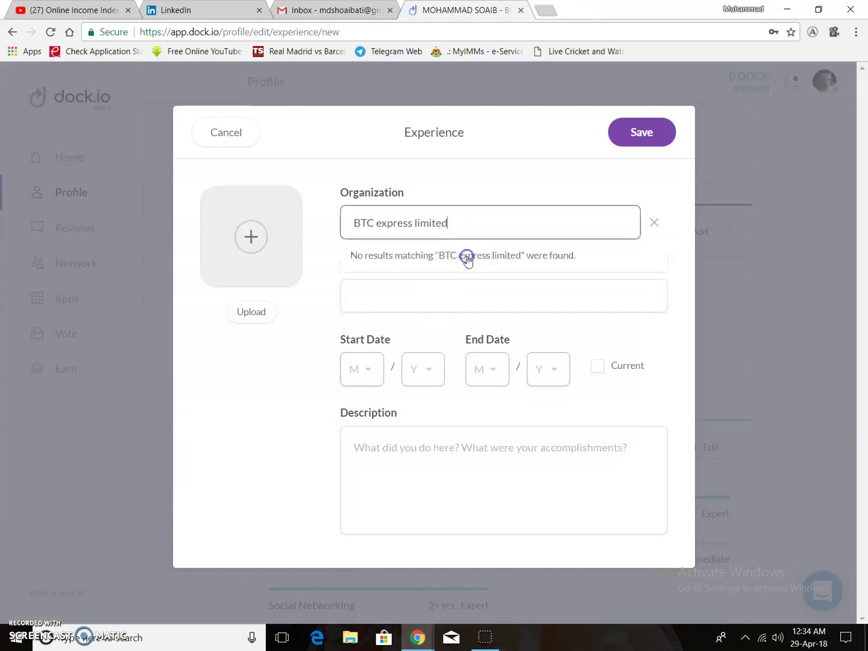
click(439, 305)
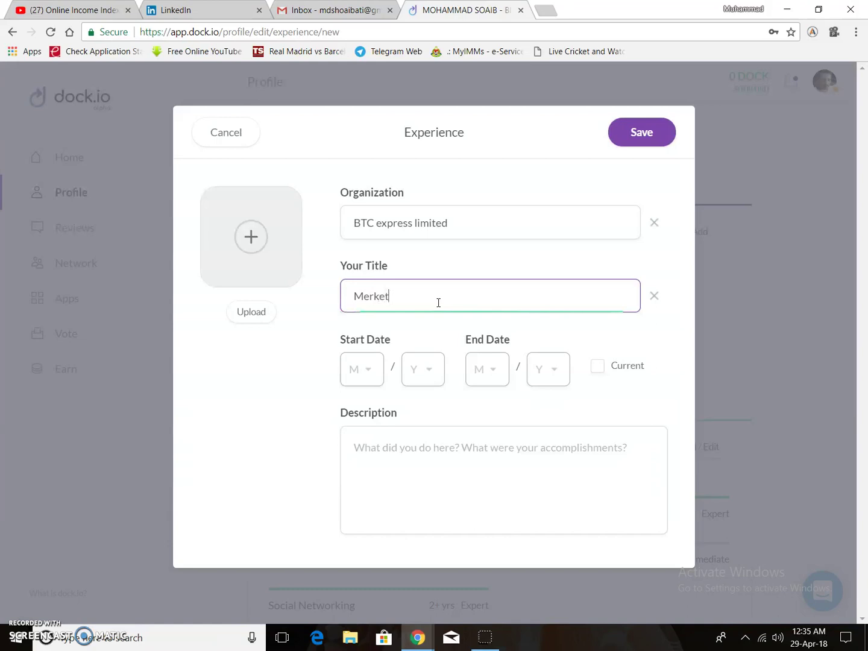
text(Merketing)
right_click(377, 296)
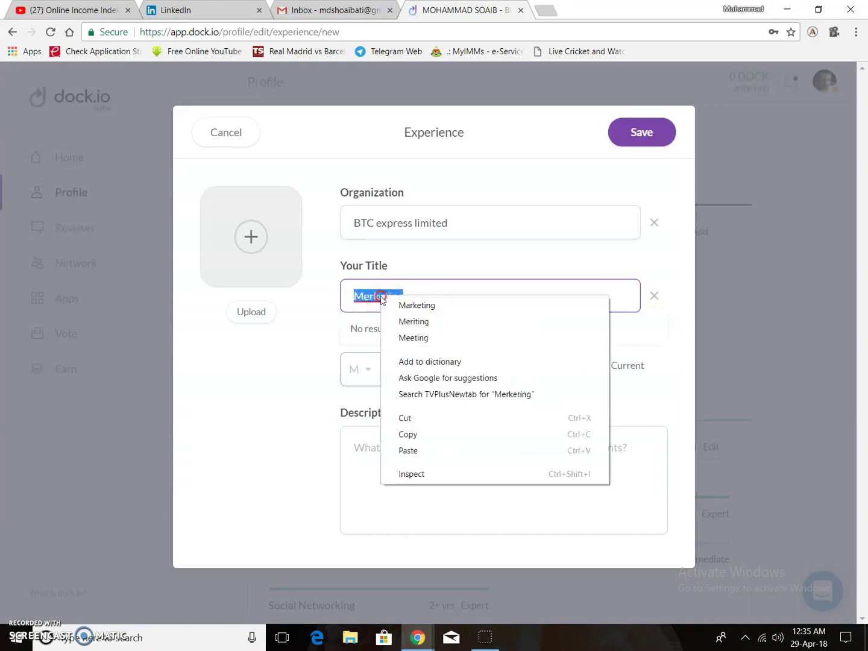
click(404, 304)
- Set the experience entry's start date to 03/2017 and mark its end date as Current
click(364, 365)
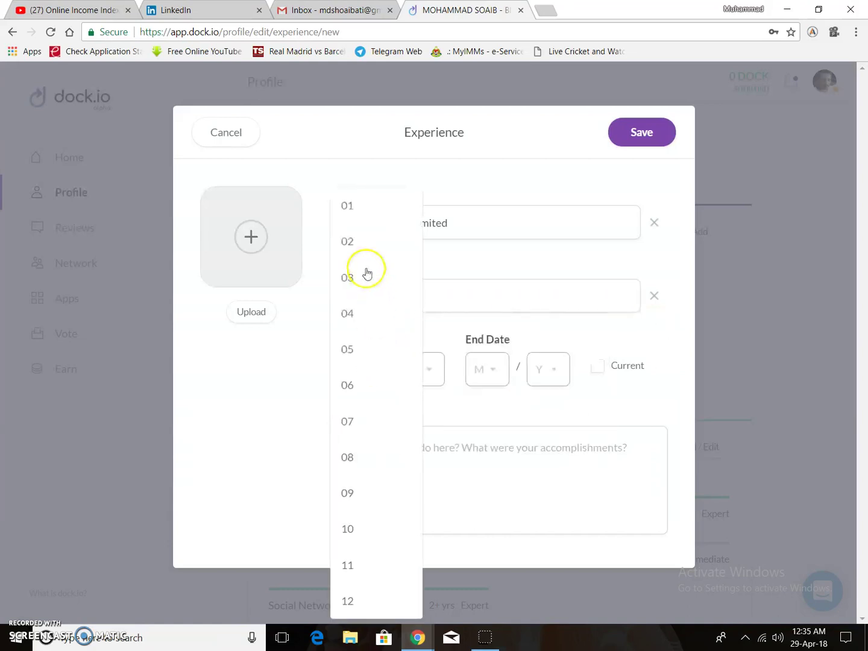
click(366, 276)
click(431, 377)
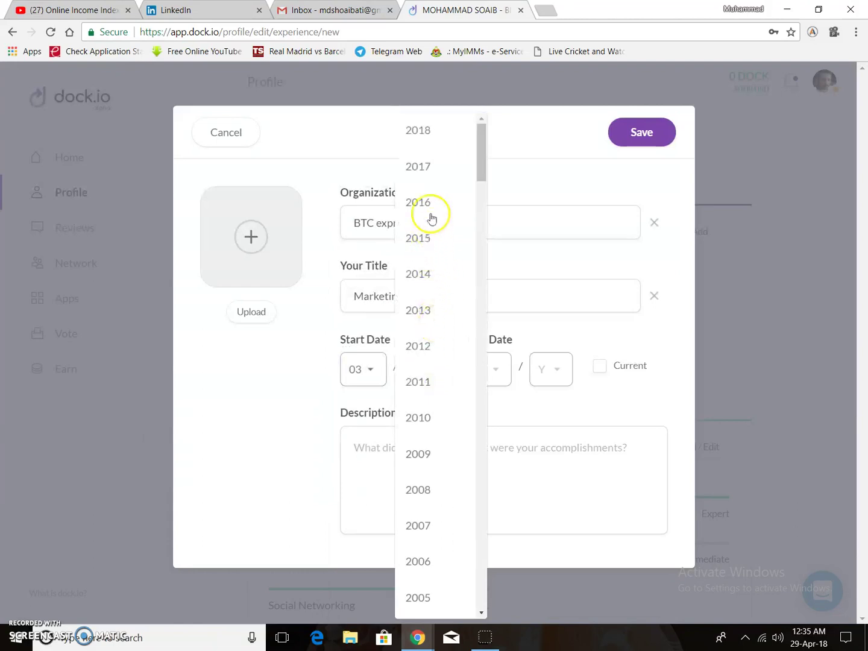
click(426, 166)
click(504, 384)
click(505, 386)
click(619, 367)
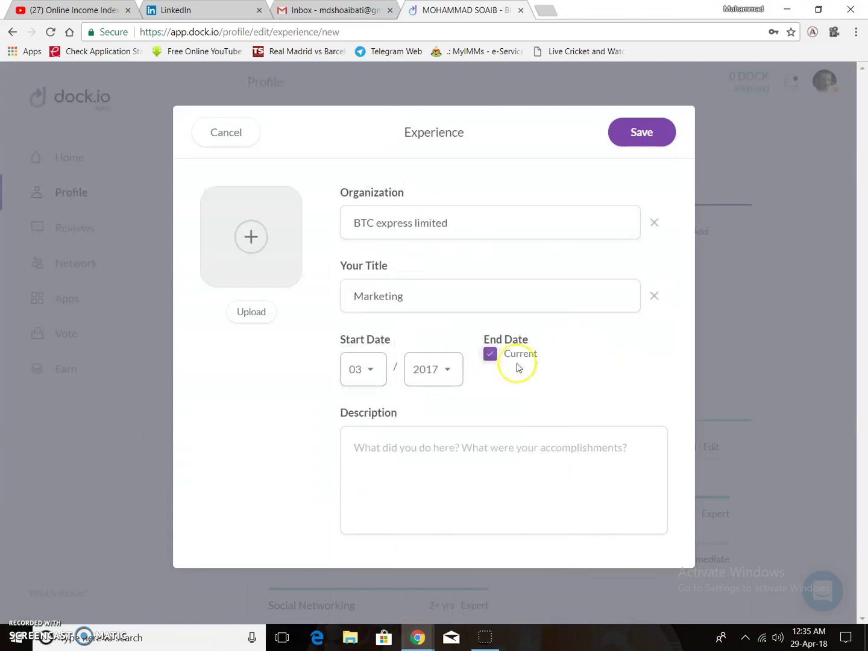
- Describe the experience entry as "I m marketer", correcting the misspelled word, and save the entry
click(475, 448)
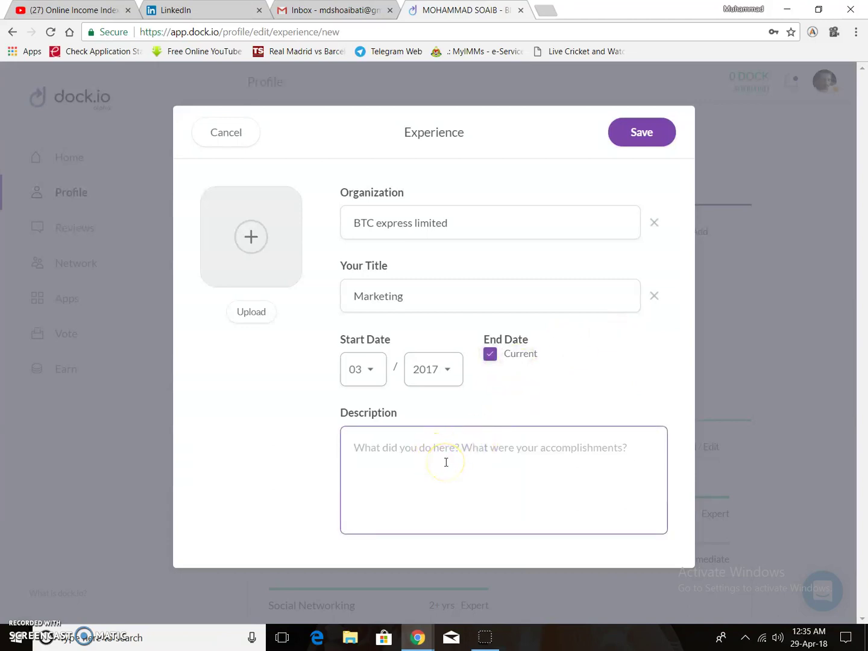
text(I m marketr)
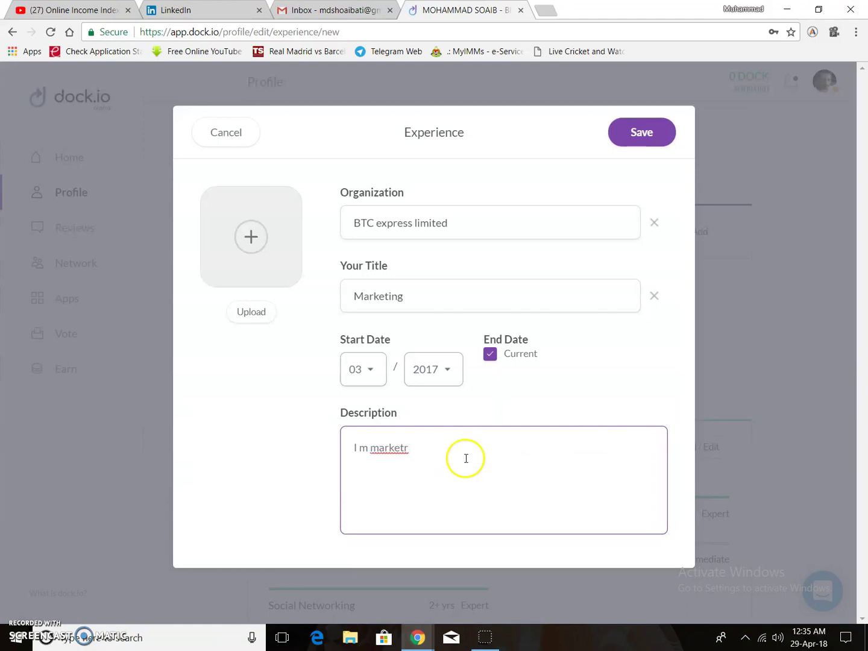
right_click(389, 448)
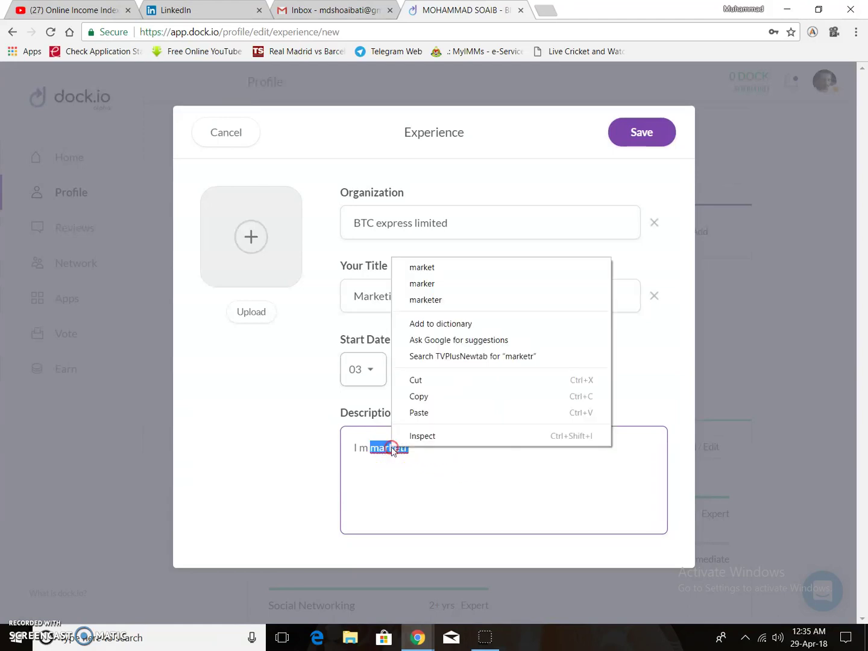
click(456, 300)
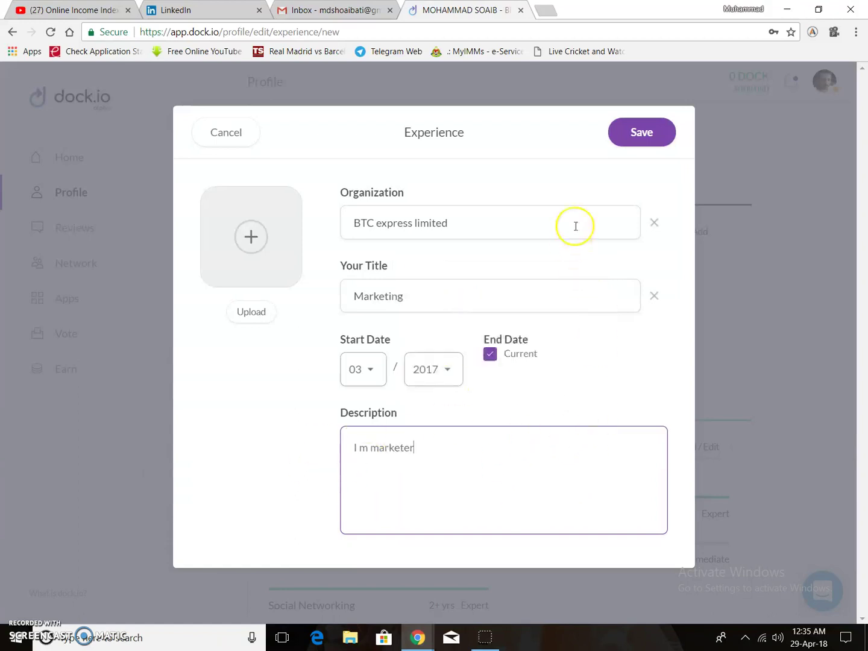
click(657, 138)
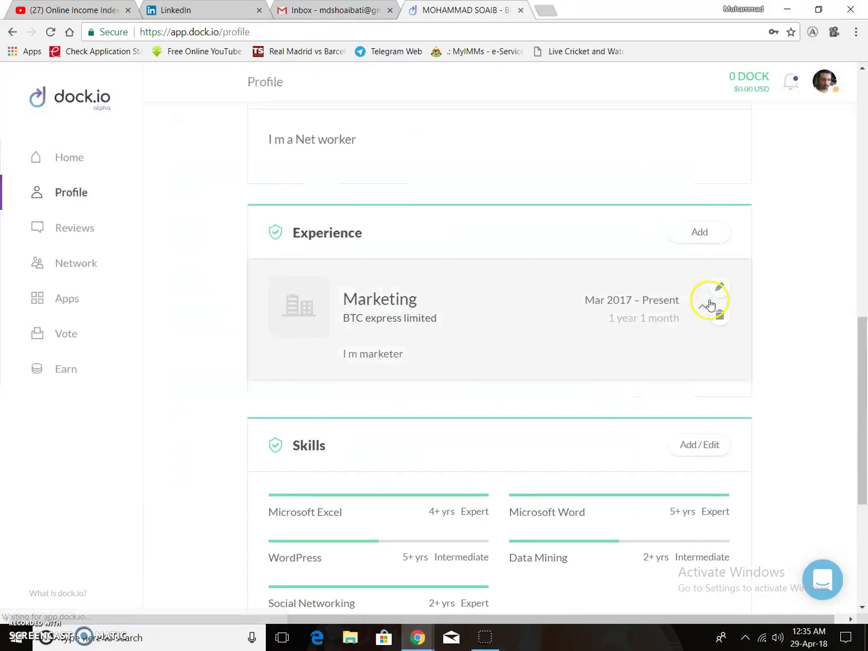
- Look over the profile sections and open General Info for editing
scroll(496, 391, down, 5)
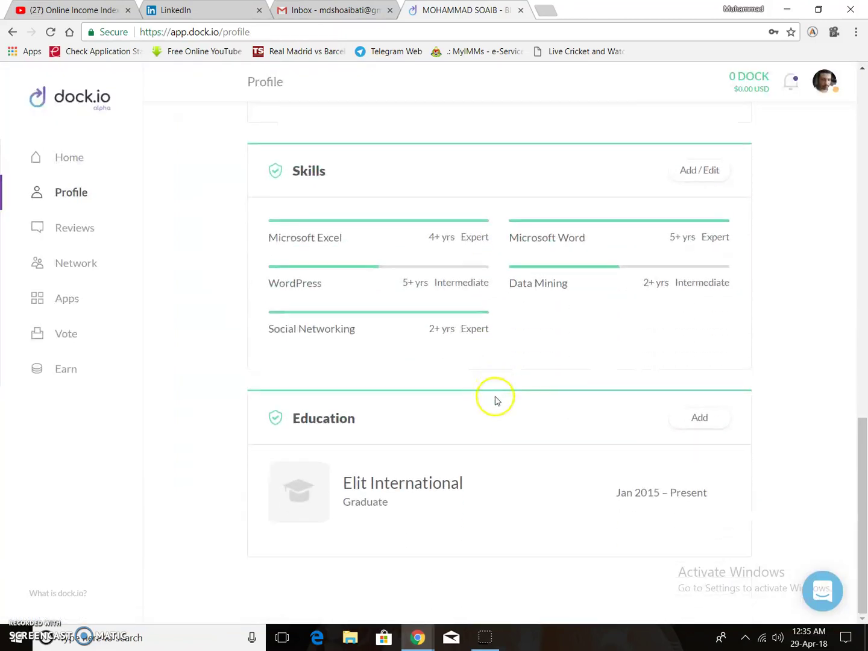
scroll(496, 401, up, 15)
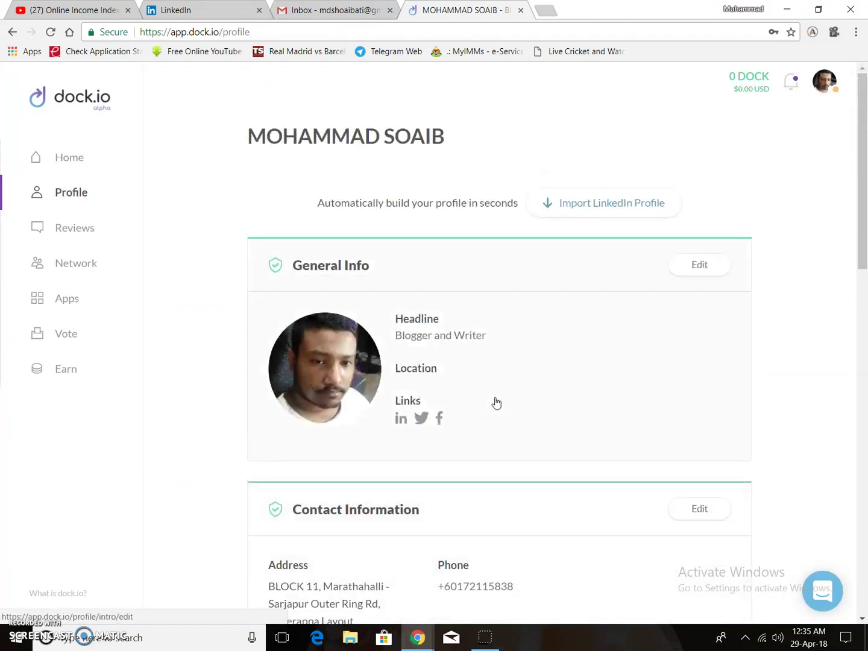
click(703, 263)
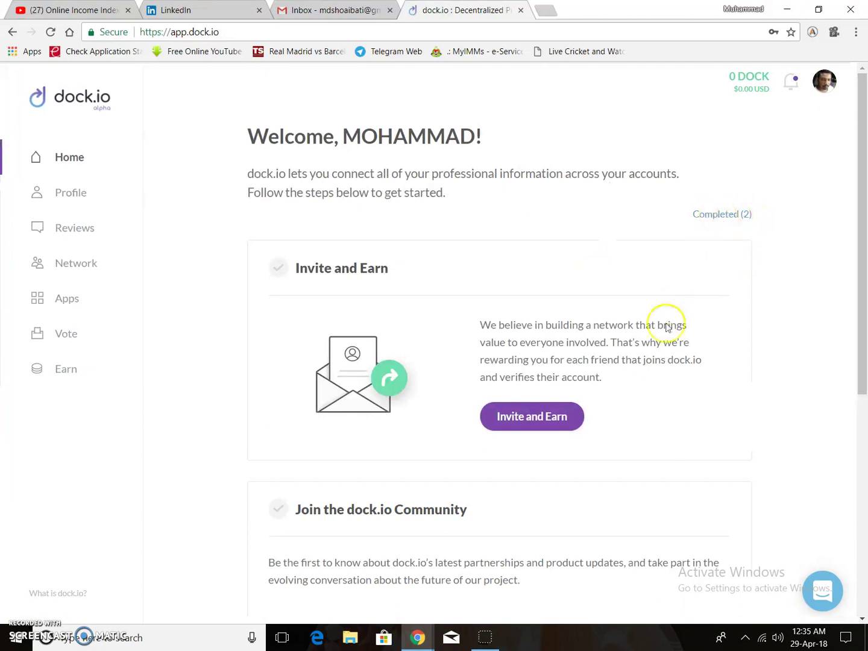
- Open the dock.io Telegram group in the web version from the community section, and return to the dock.io home page
scroll(643, 354, down, 5)
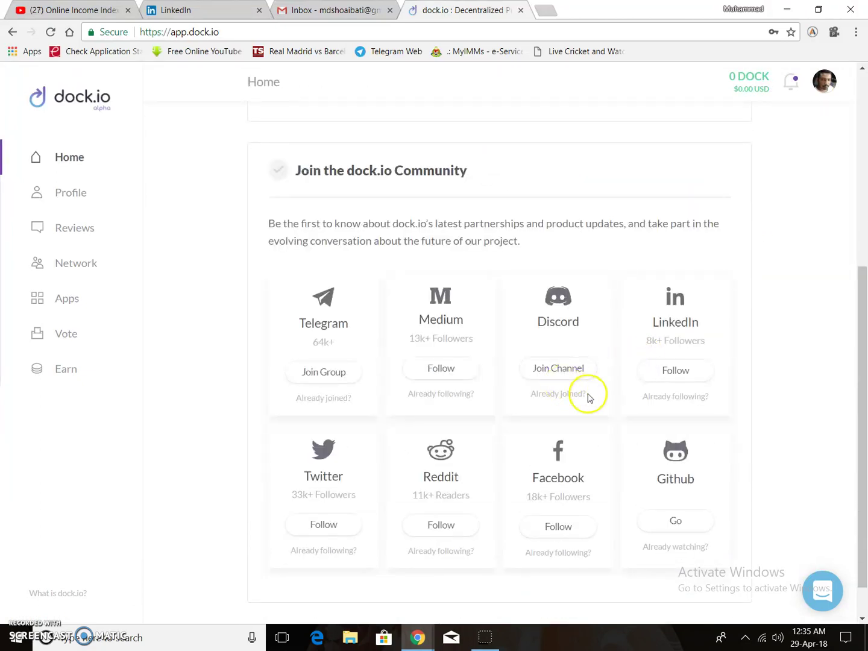
scroll(588, 398, down, 1)
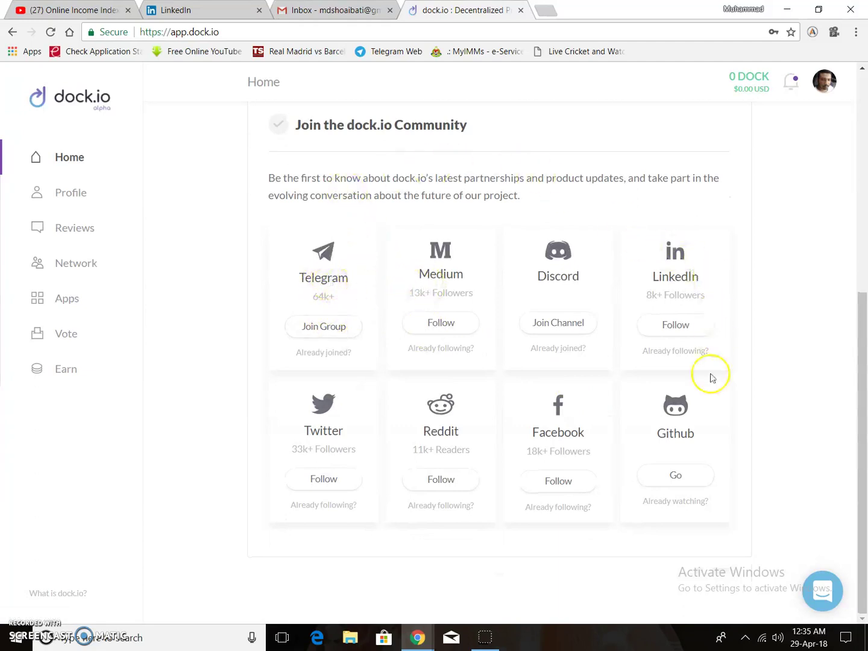
click(326, 328)
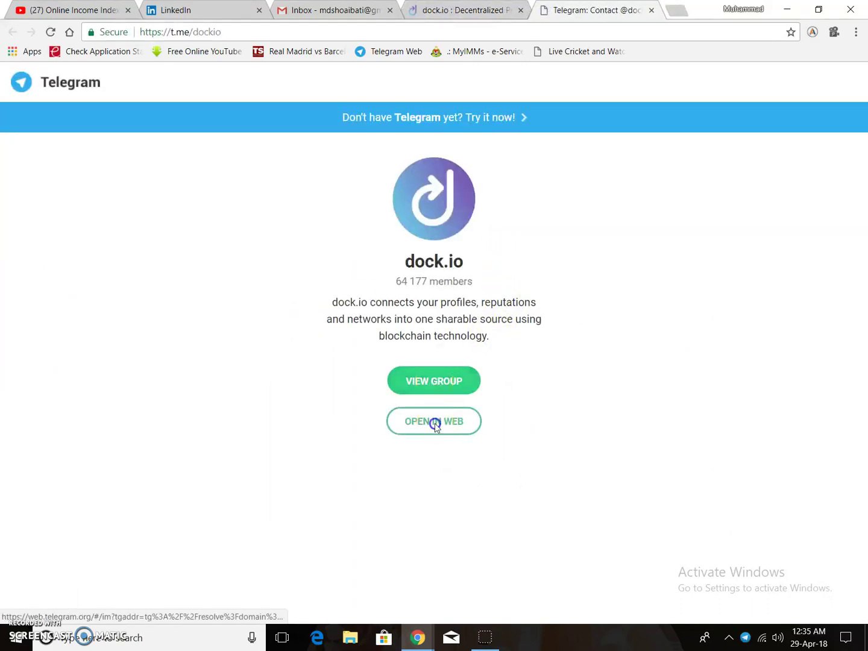
click(434, 422)
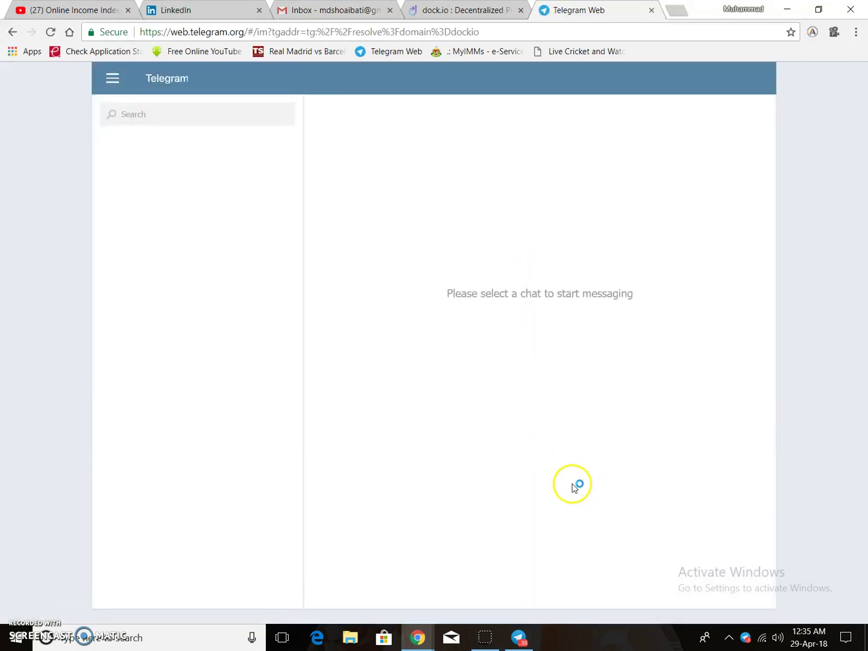
click(452, 11)
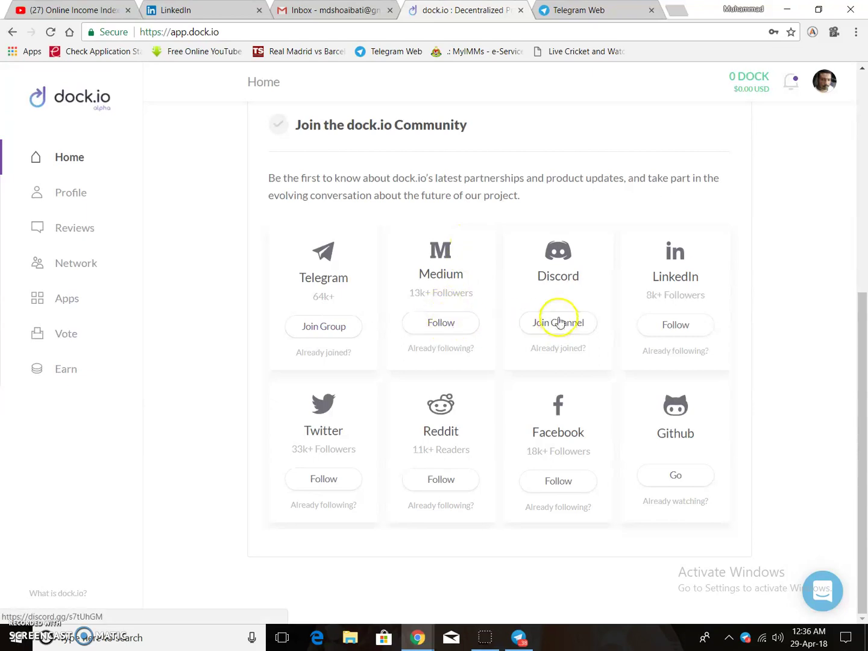
- Follow dock.io's company page on LinkedIn, and close both that page and the Telegram group page
click(676, 327)
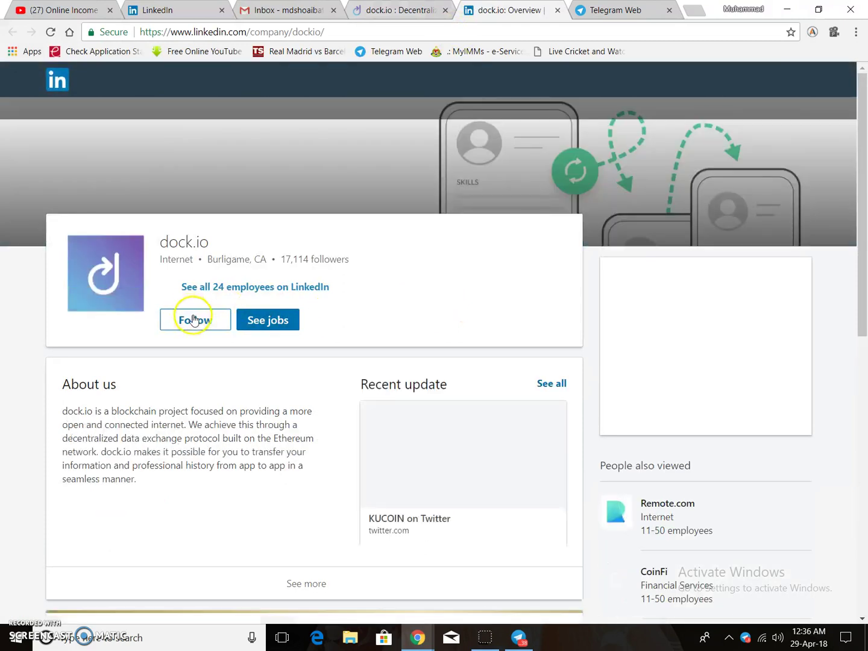
click(194, 320)
click(558, 11)
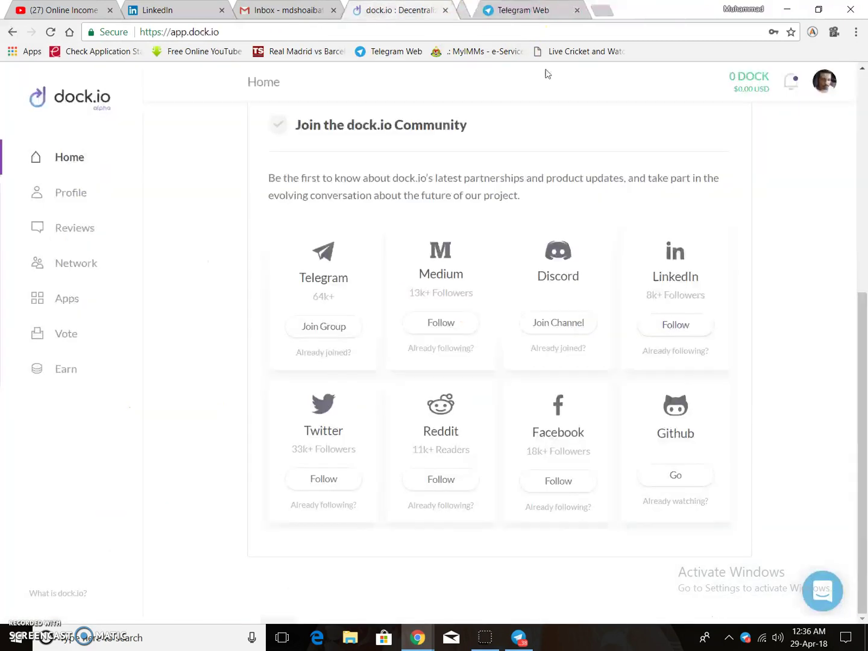
click(573, 11)
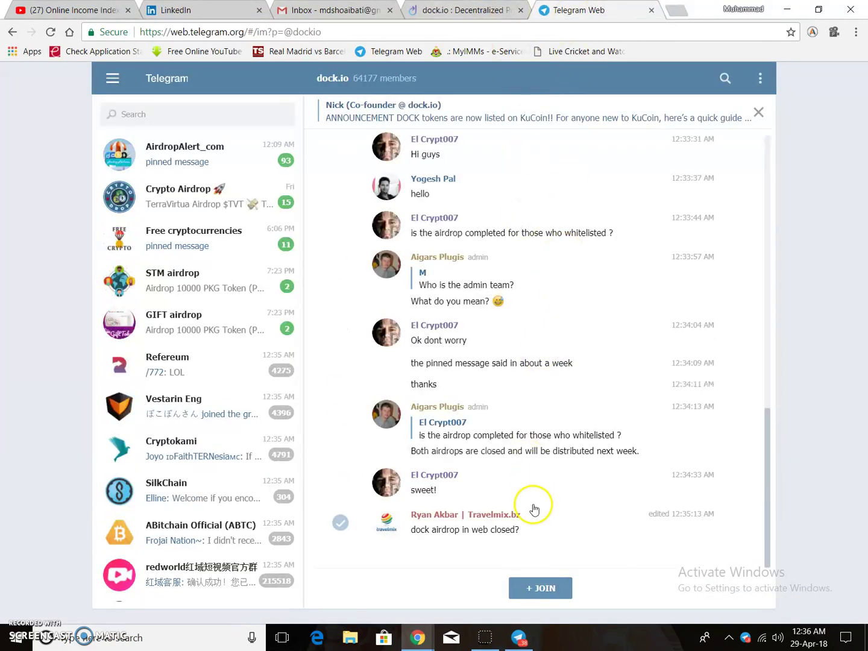
click(651, 10)
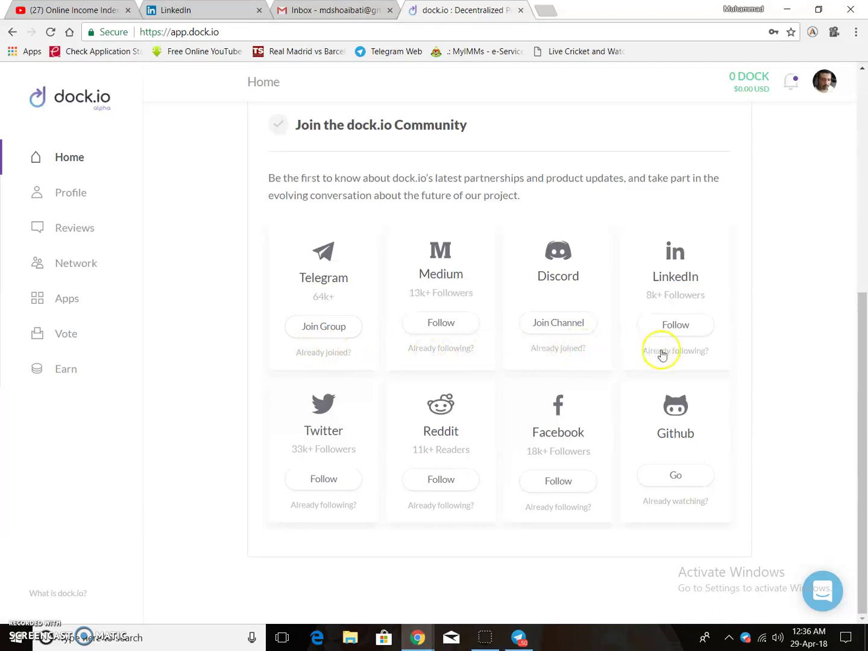
- Follow the dock.io account on Twitter from the community section and close its page
click(324, 479)
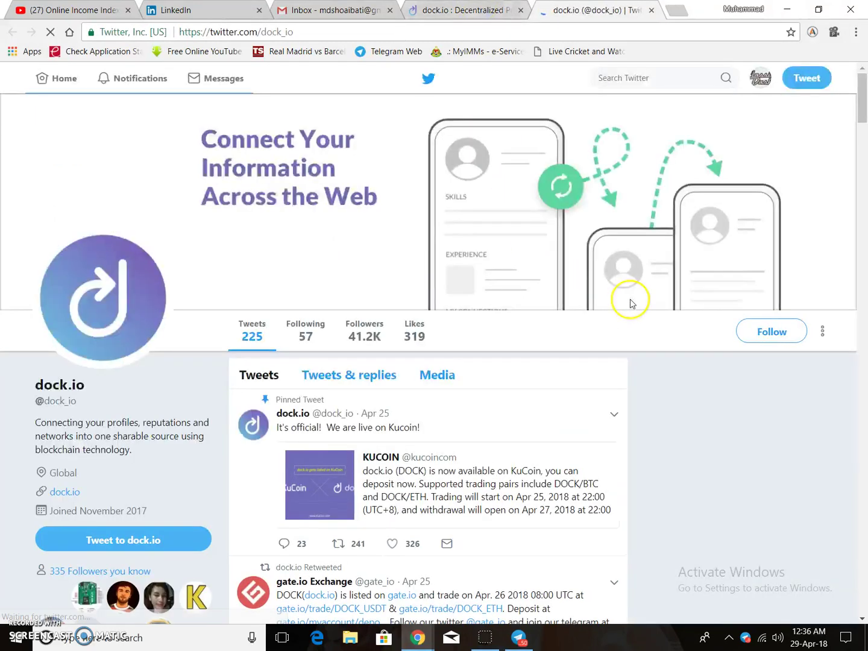
click(772, 333)
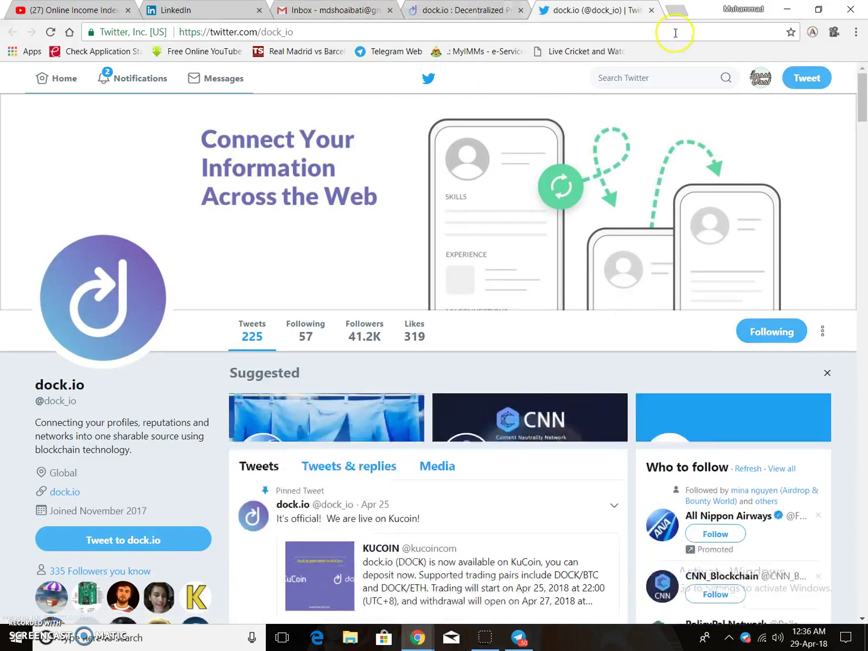
click(652, 10)
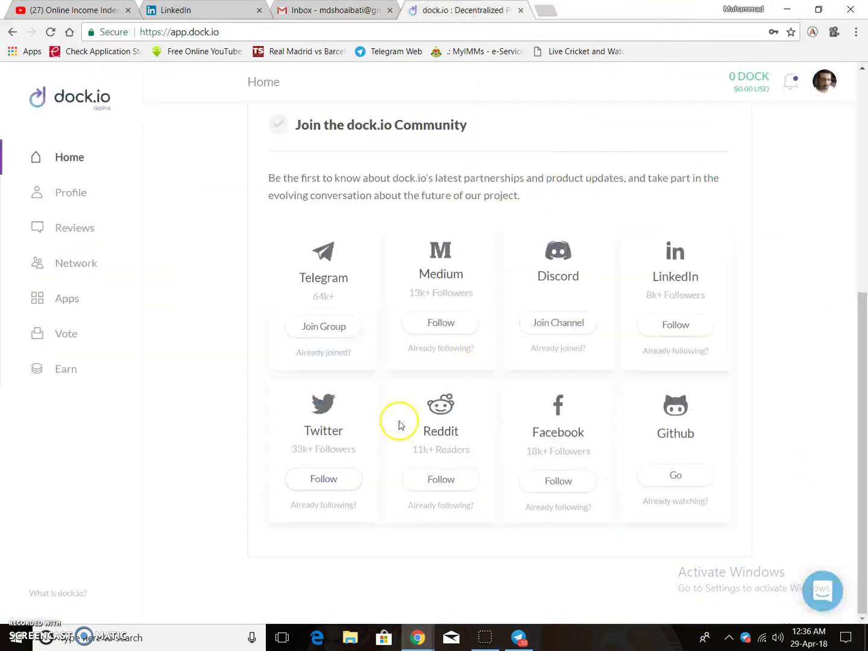
- Open dock.io's Reddit and Facebook pages from the community section, like the Facebook page and close it
click(448, 481)
key(ctrl+shift+Tab)
click(561, 481)
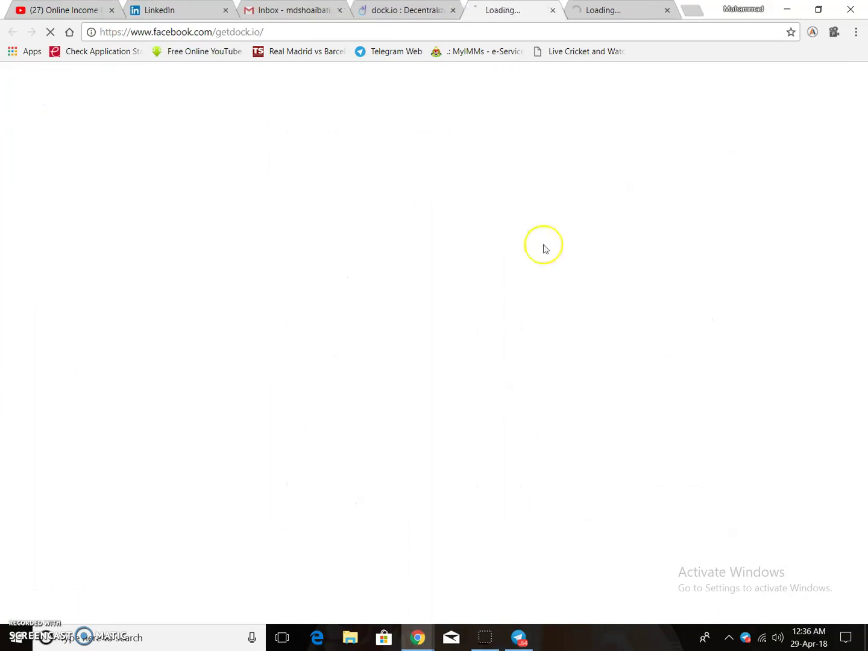
key(ctrl+shift+Tab)
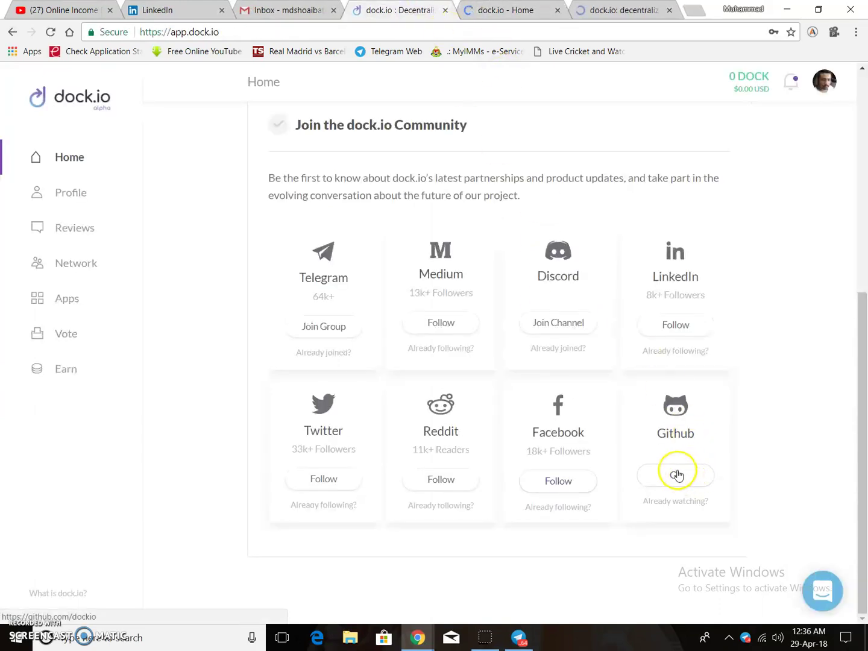
key(ctrl+Tab)
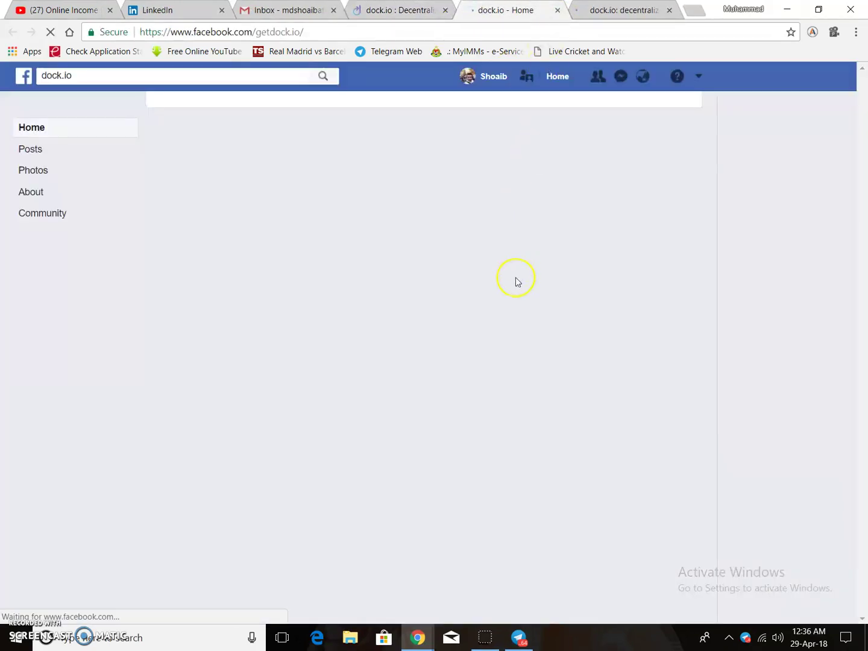
click(184, 323)
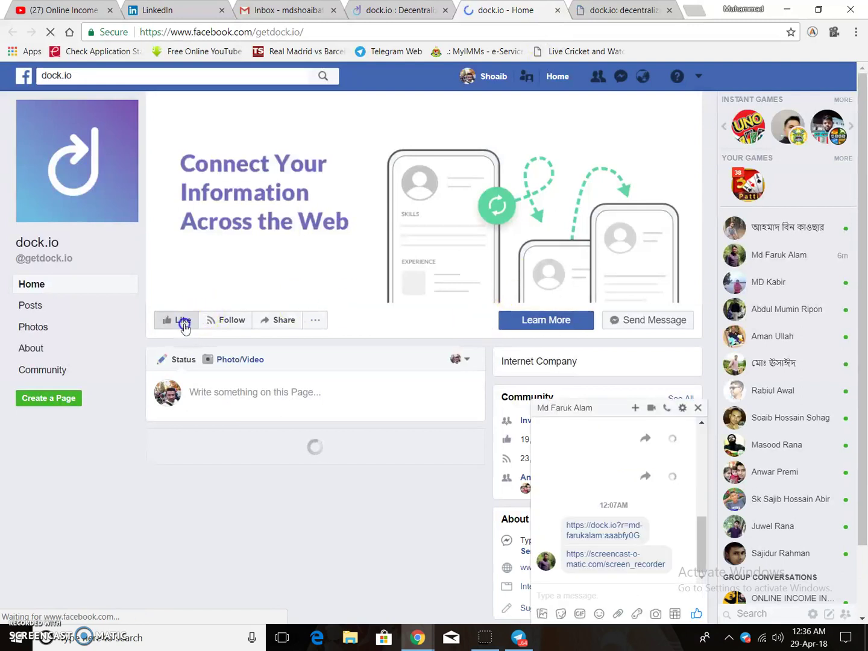
click(558, 10)
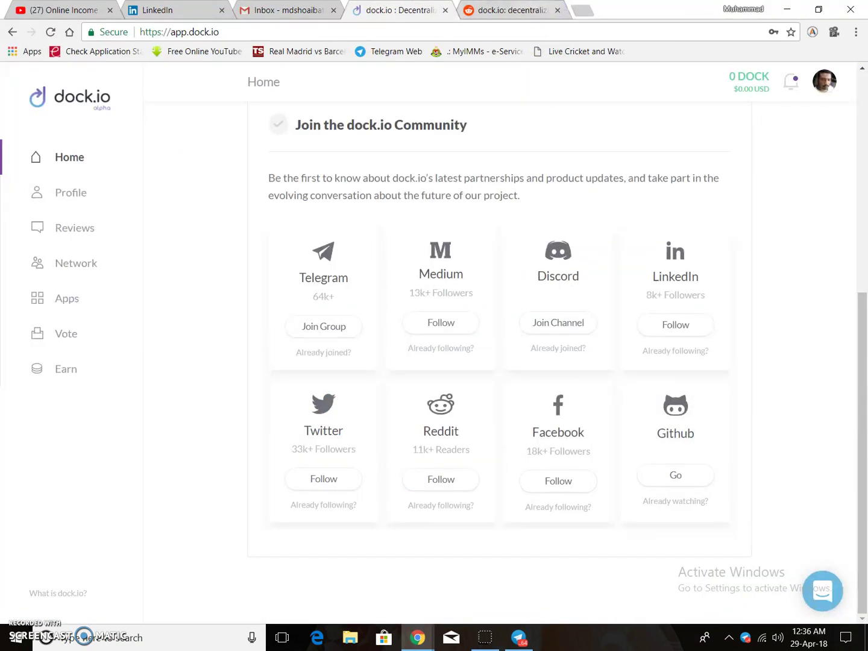
- Subscribe to the dockio subreddit and close the Reddit page
key(ctrl+Tab)
click(790, 296)
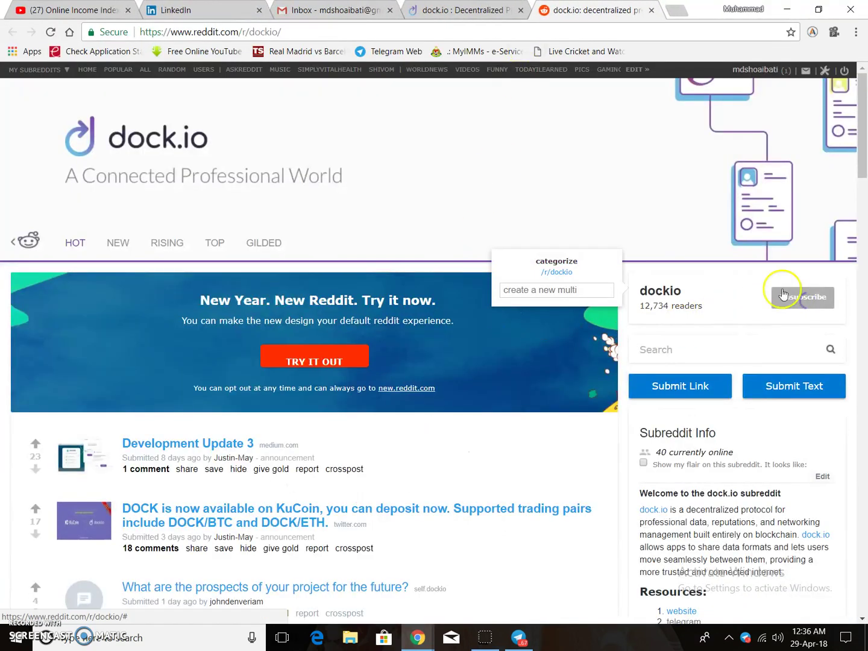
click(651, 10)
- Review the getting-started tasks on the dock.io home page and open Invite and Earn
scroll(519, 525, up, 5)
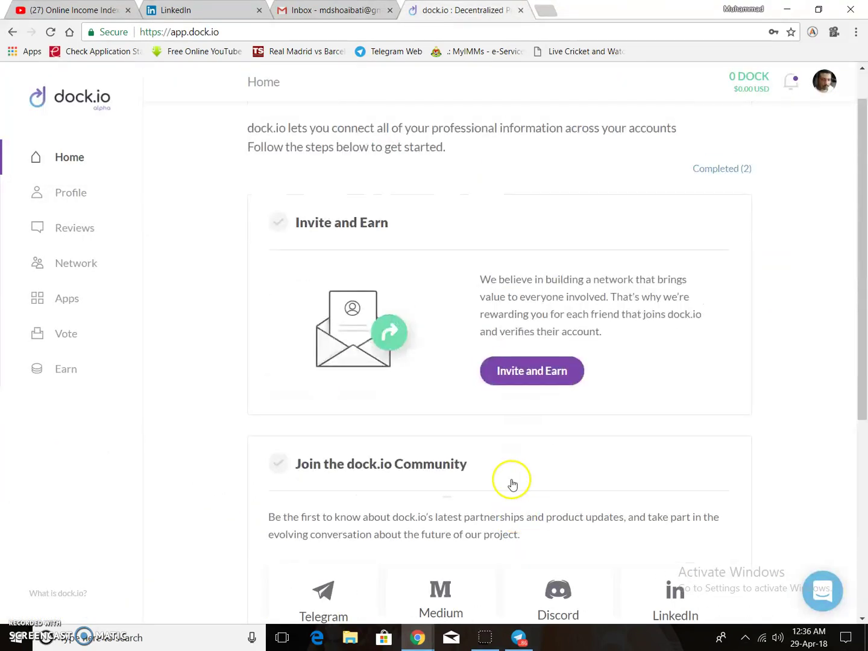
scroll(483, 427, up, 1)
scroll(600, 428, down, 6)
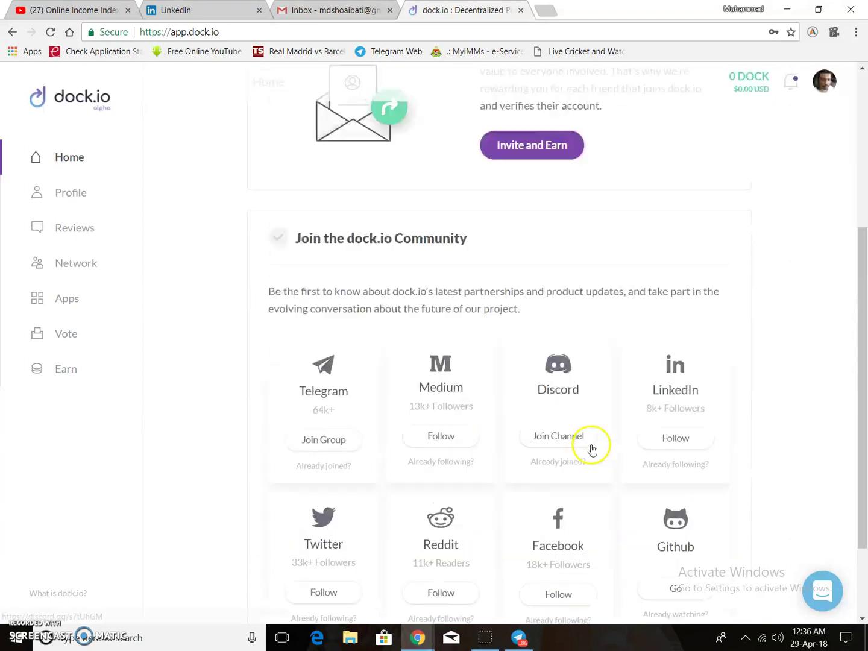
scroll(591, 449, up, 5)
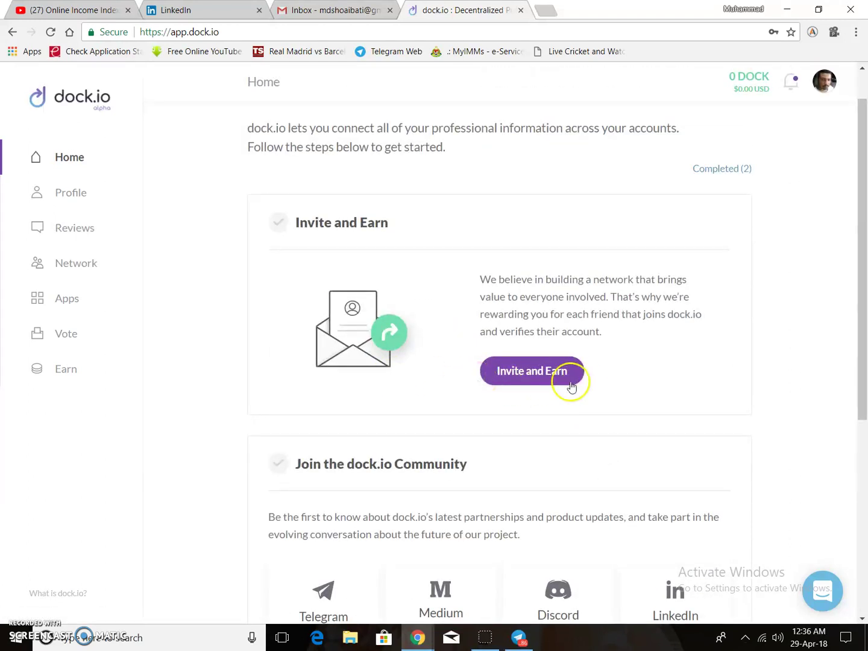
click(552, 371)
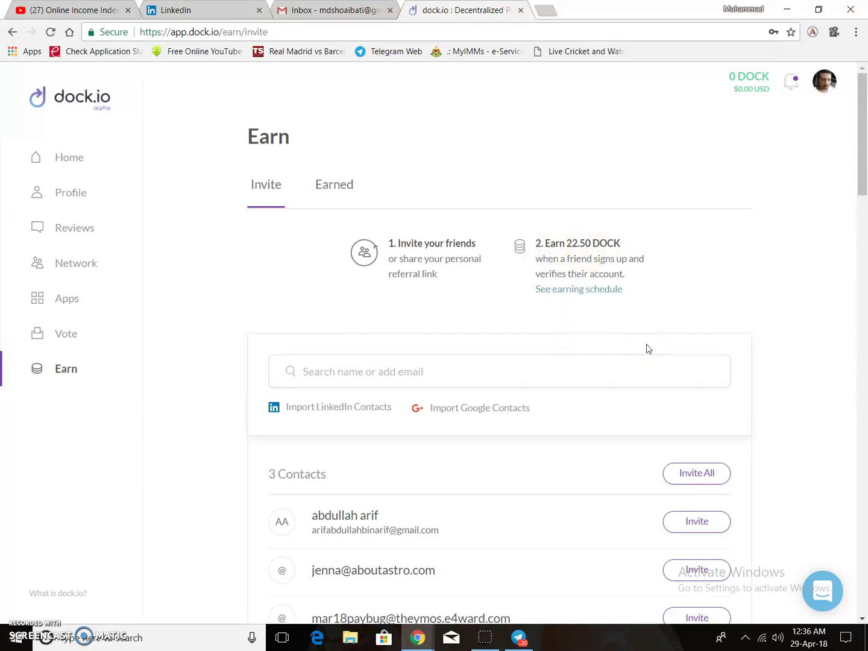
click(557, 241)
- Send invitations to all the listed contacts and review the list of sent invites
scroll(773, 386, down, 2)
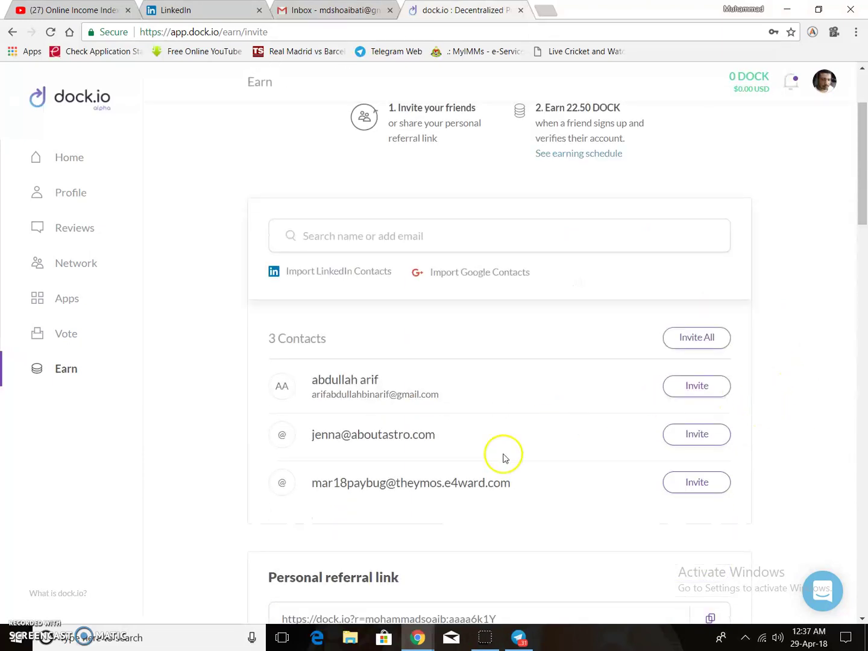
click(695, 338)
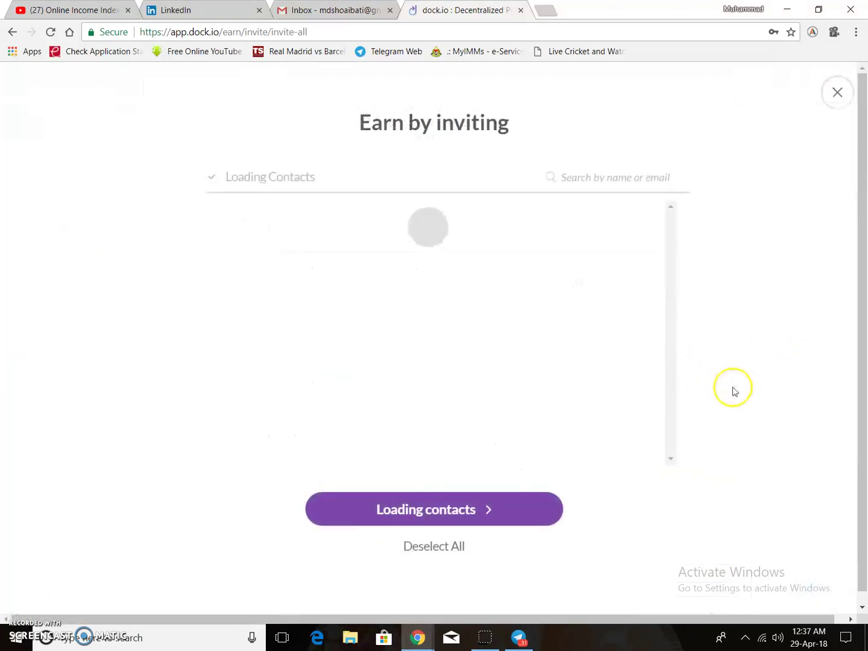
click(452, 510)
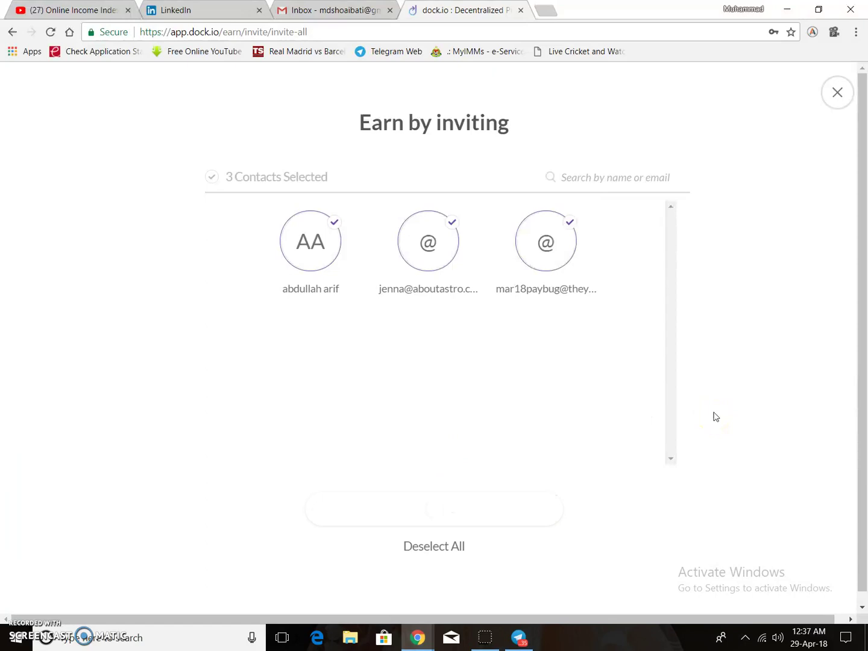
scroll(573, 426, down, 8)
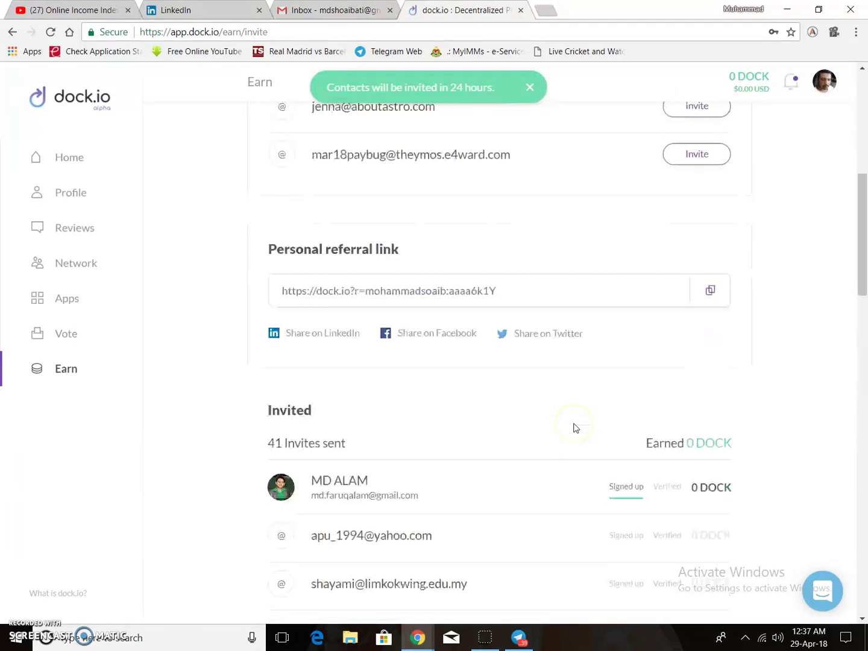
scroll(573, 427, down, 3)
scroll(573, 428, up, 2)
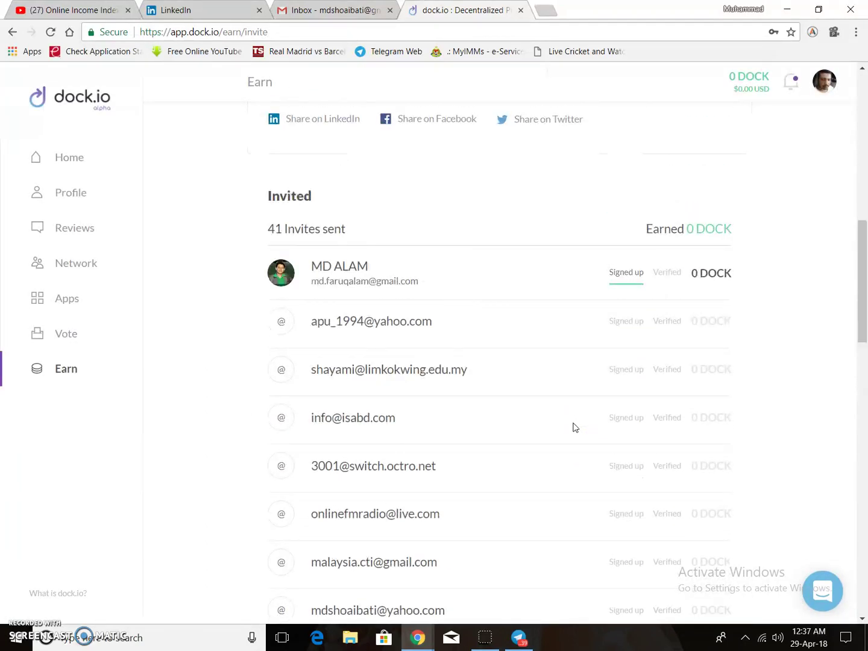
scroll(574, 428, up, 2)
scroll(573, 428, up, 9)
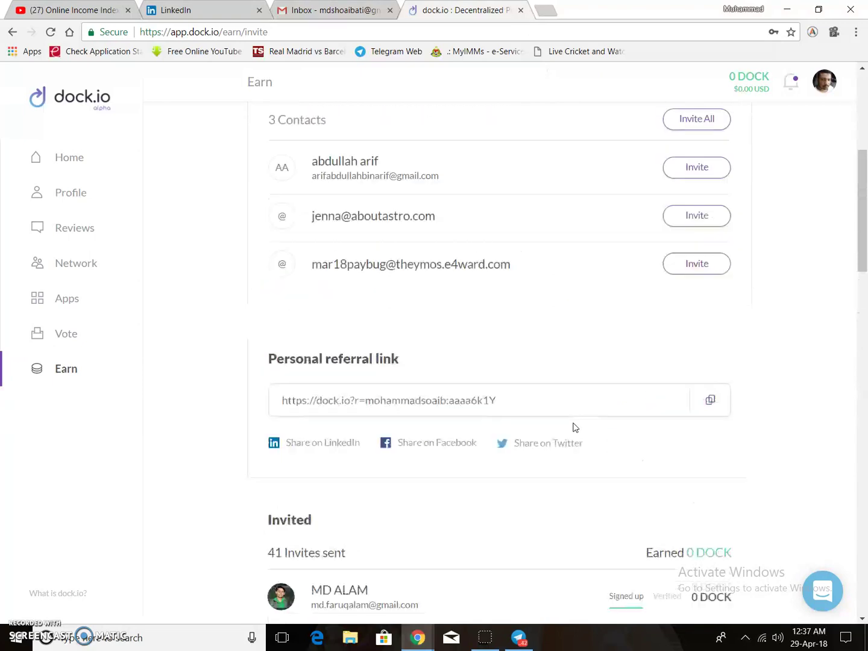
click(686, 412)
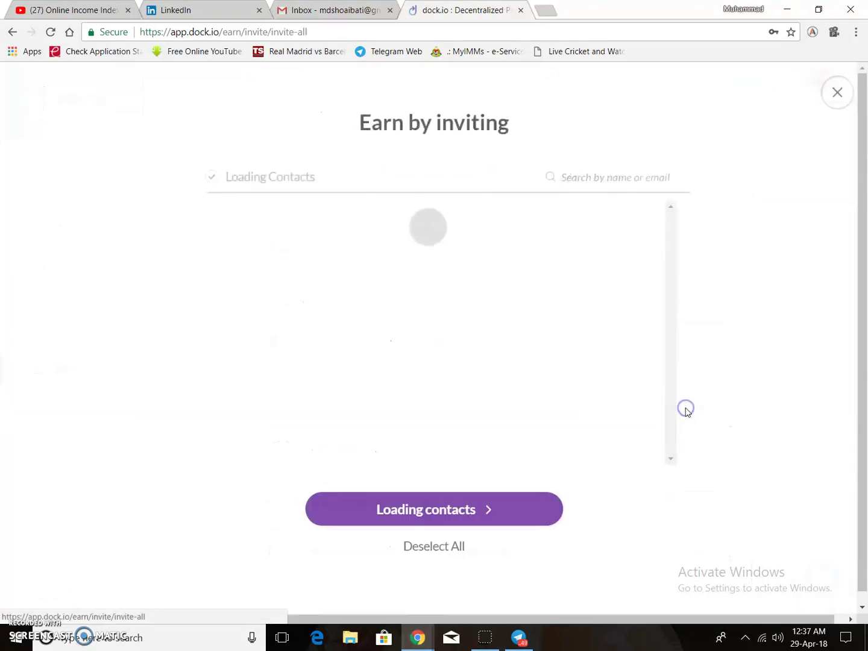
click(838, 92)
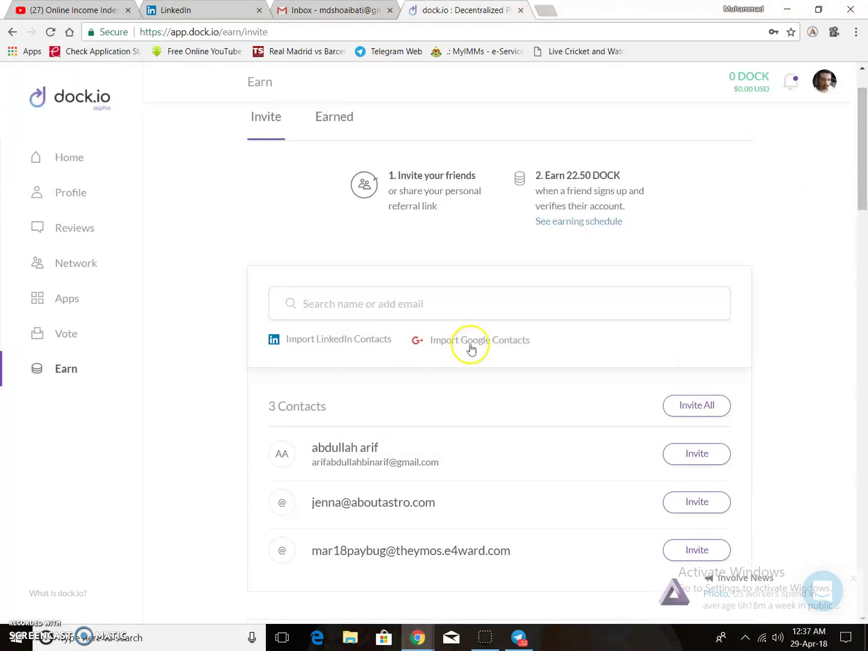
click(322, 341)
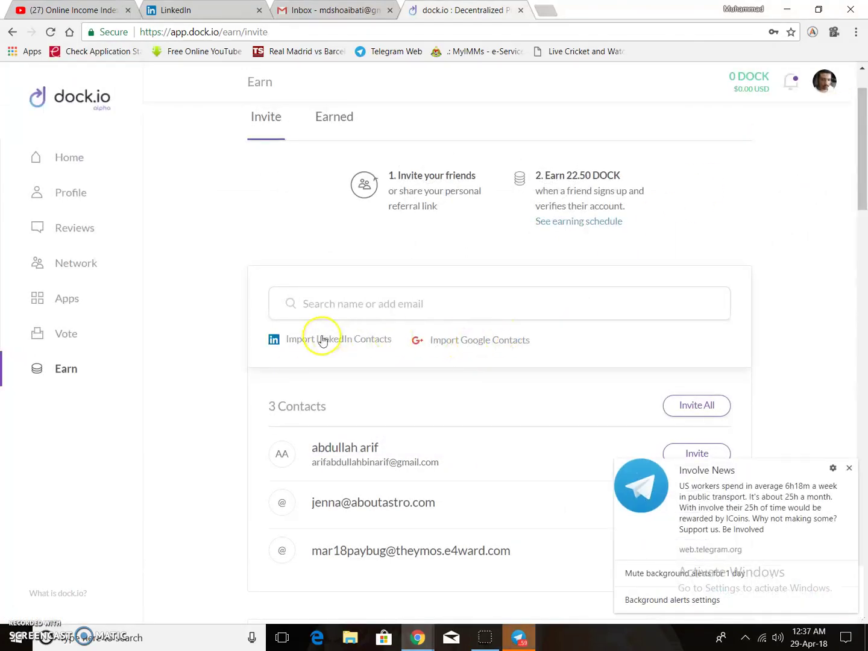
click(849, 469)
scroll(515, 477, down, 2)
scroll(516, 476, up, 3)
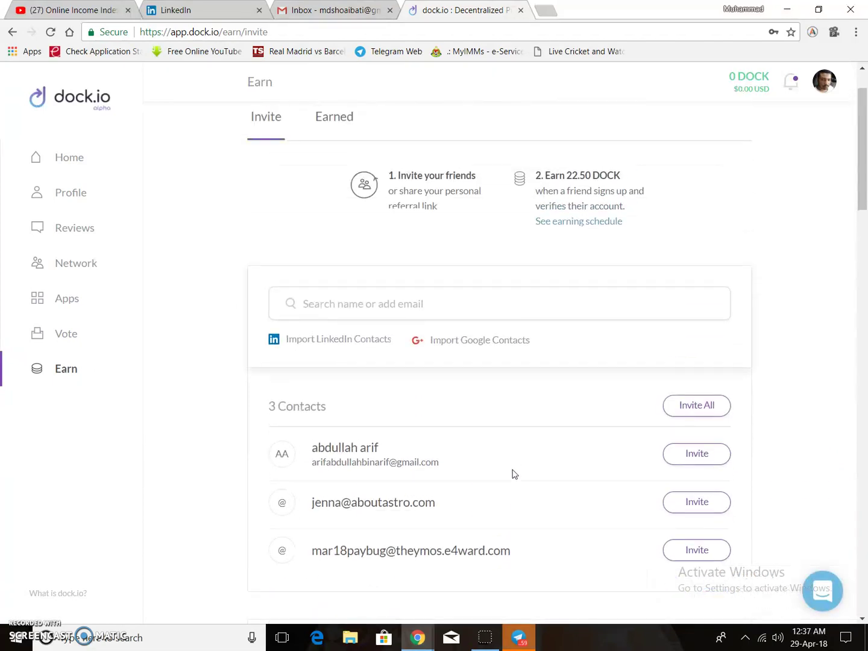
scroll(513, 475, up, 1)
- Open the Earned section and review the token earnings and the Frequently Asked Questions
click(326, 184)
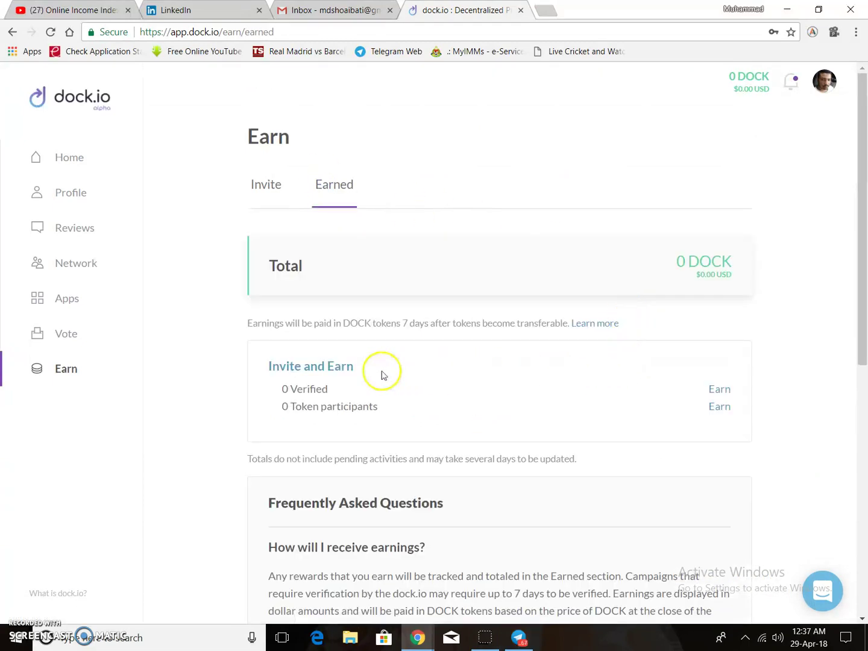
scroll(255, 389, down, 3)
scroll(324, 383, down, 4)
scroll(322, 384, up, 4)
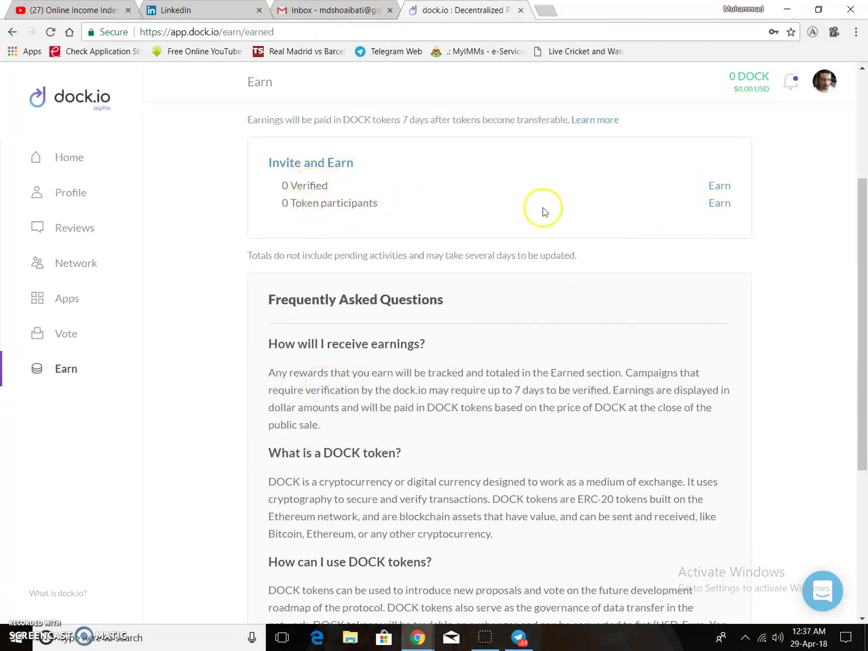
scroll(578, 364, down, 4)
scroll(320, 320, up, 7)
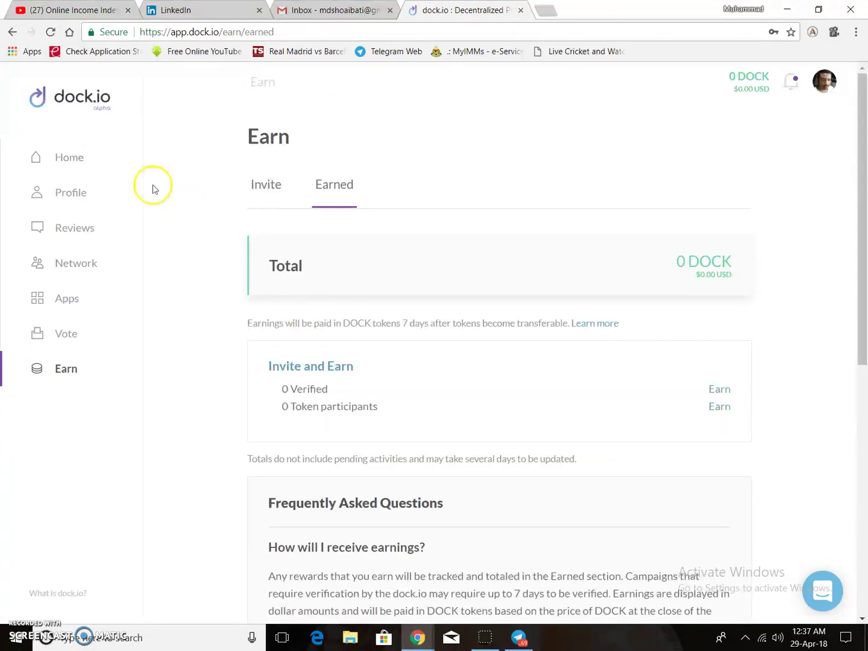
- Return to the dock.io home page, collapse the Invite and Earn task and review the community channel list
click(72, 156)
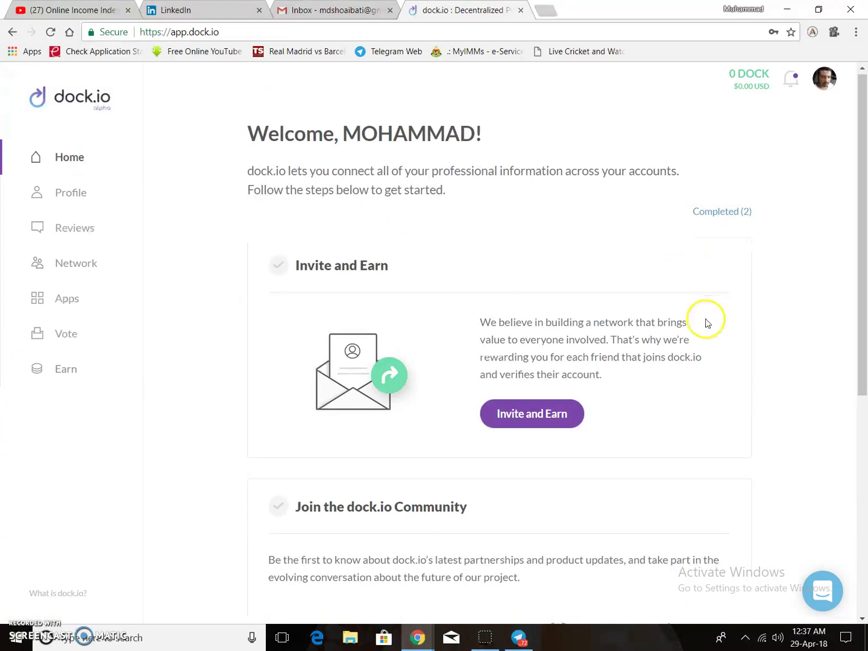
scroll(706, 322, down, 6)
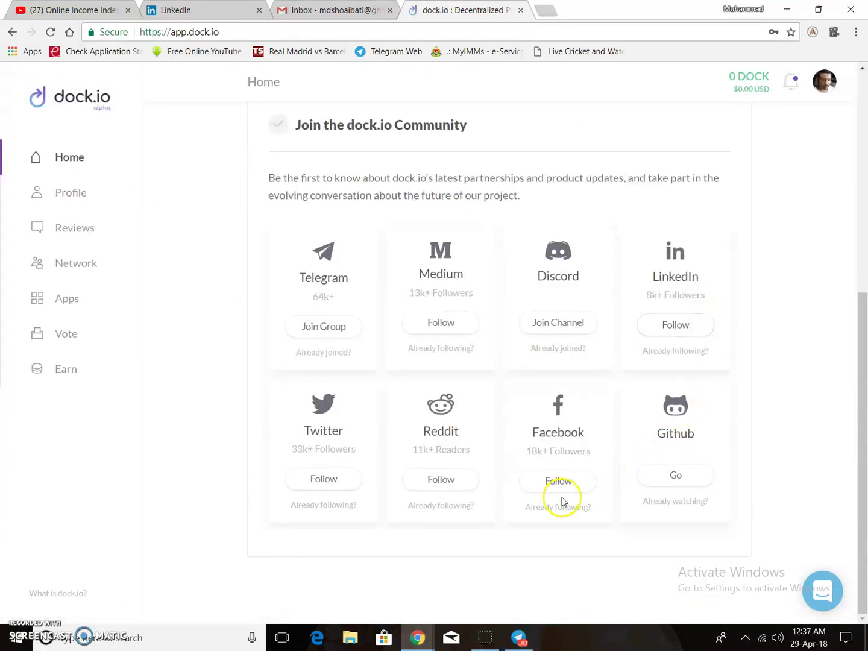
scroll(594, 439, up, 5)
scroll(594, 439, up, 2)
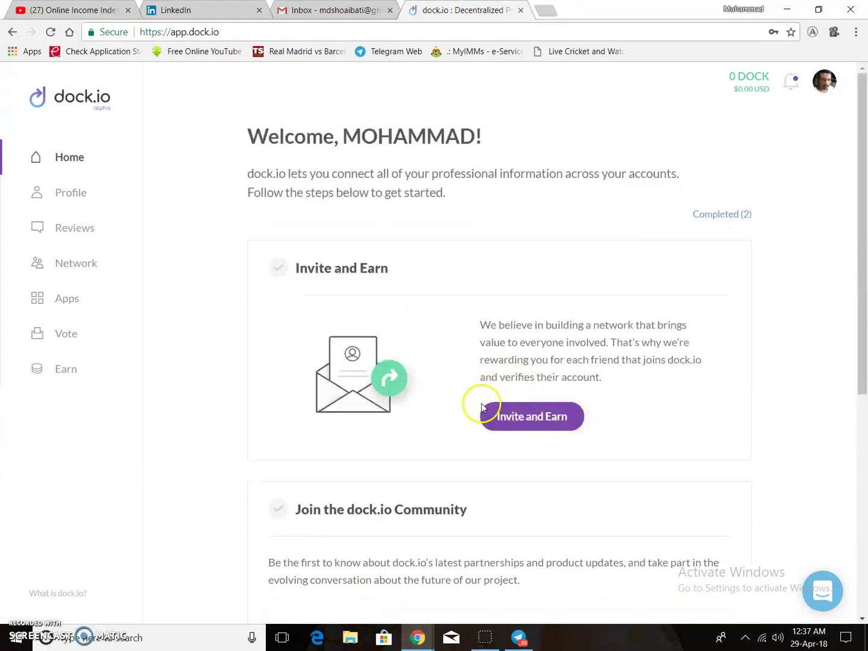
click(342, 278)
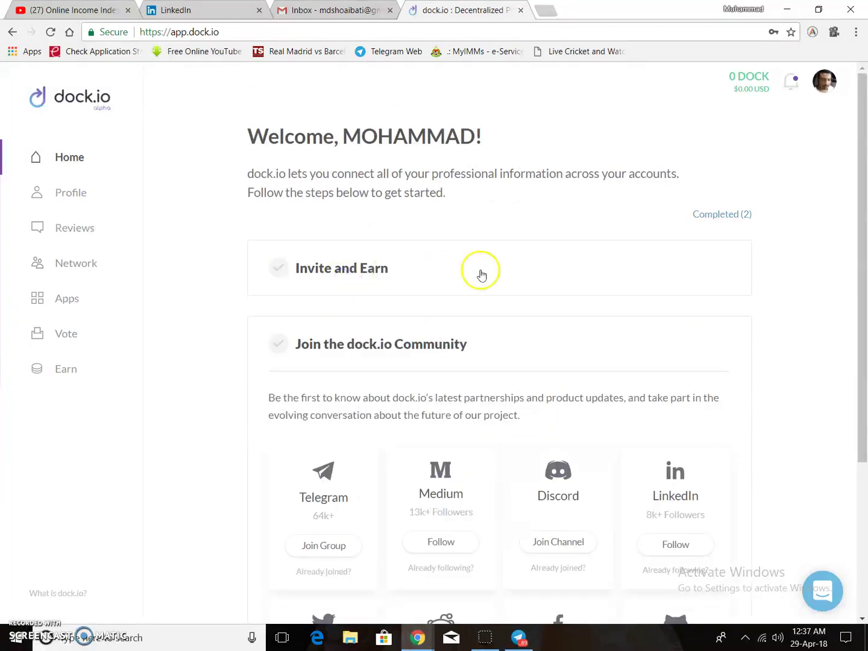
scroll(770, 380, down, 4)
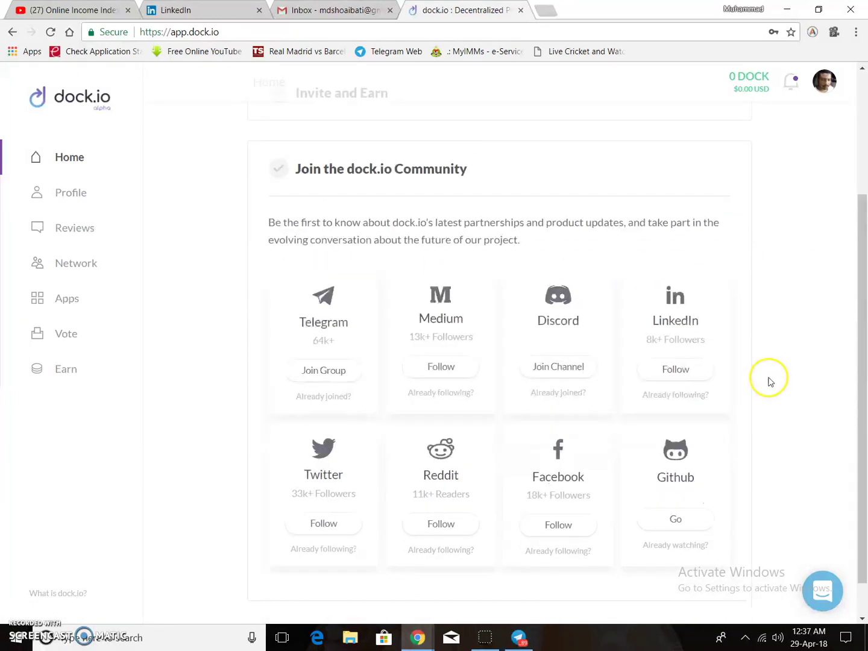
scroll(655, 396, up, 4)
- Review all sections of the dock.io profile and open the LinkedIn profile import
click(72, 211)
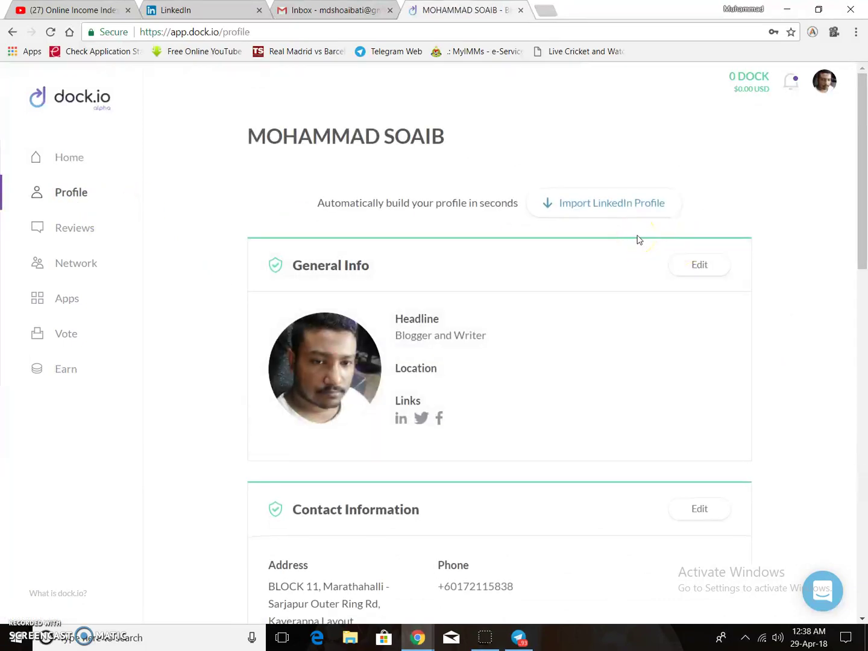
scroll(641, 427, down, 15)
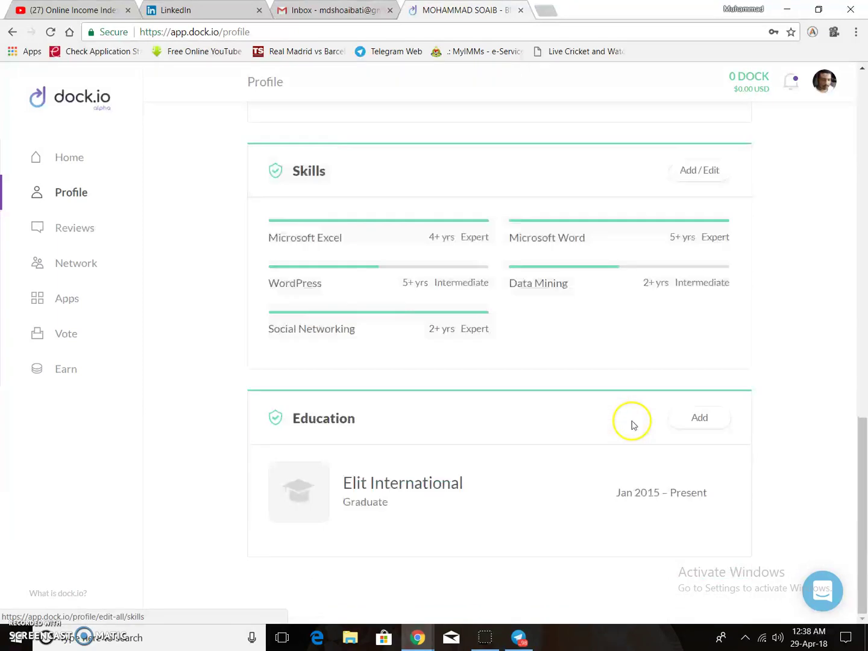
scroll(634, 425, up, 9)
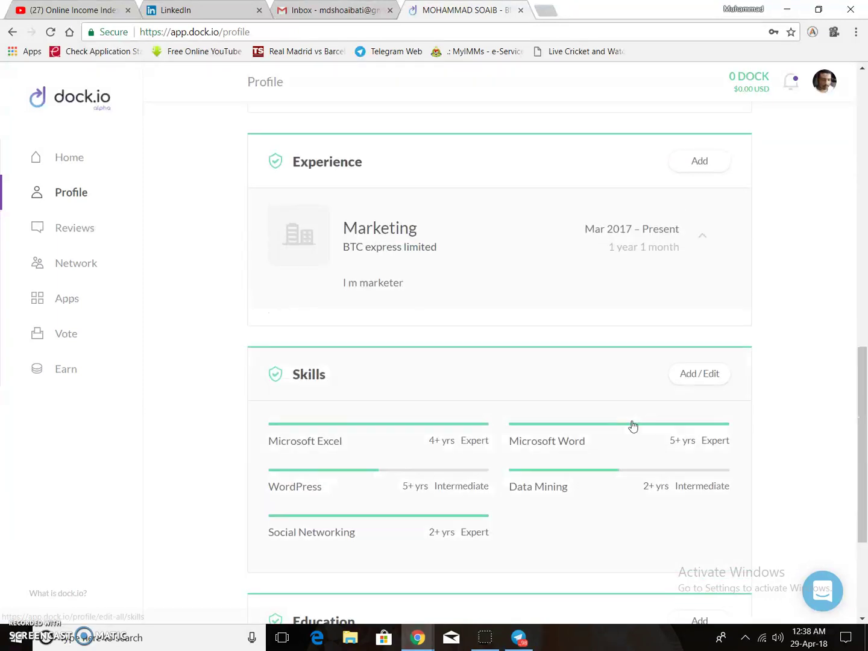
scroll(633, 426, up, 8)
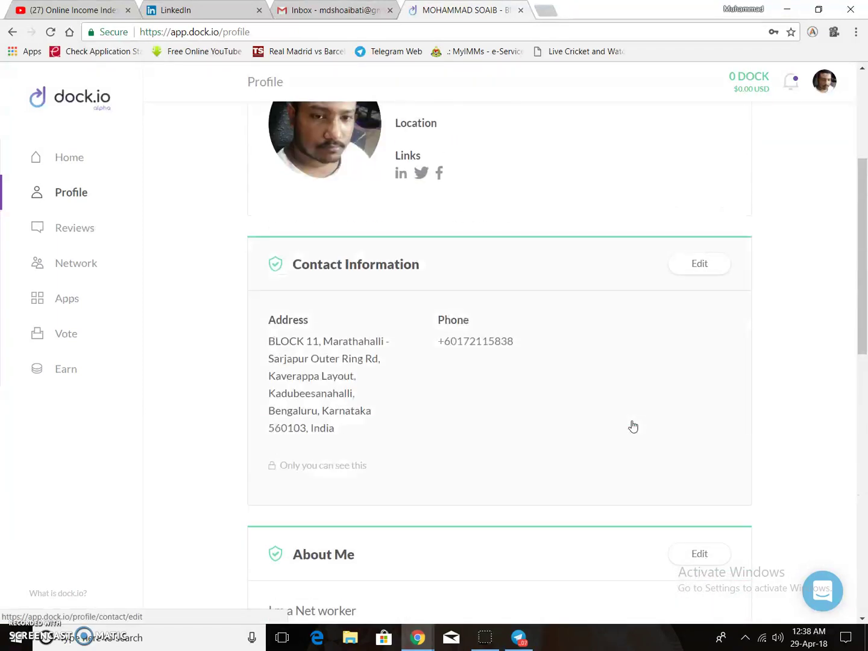
click(680, 292)
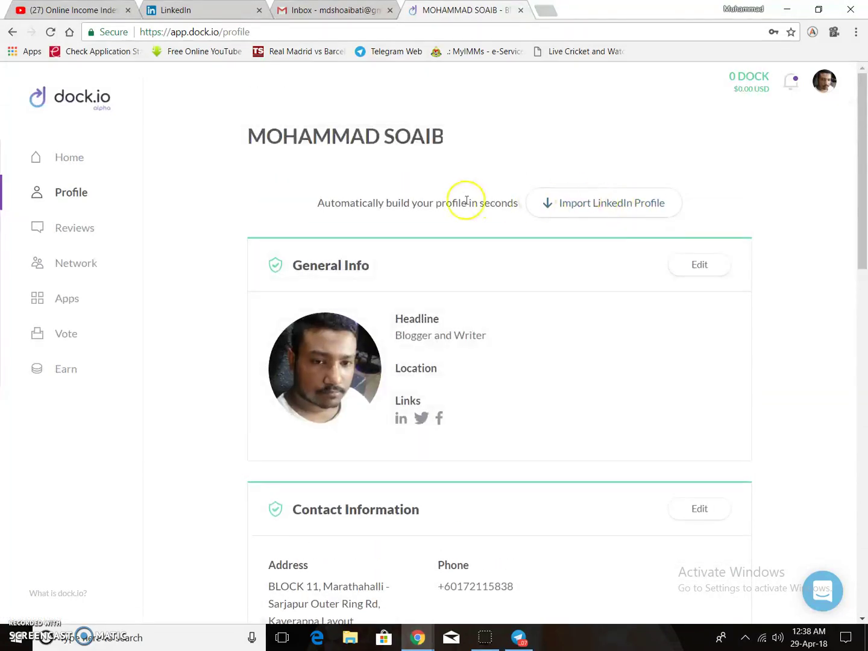
click(565, 205)
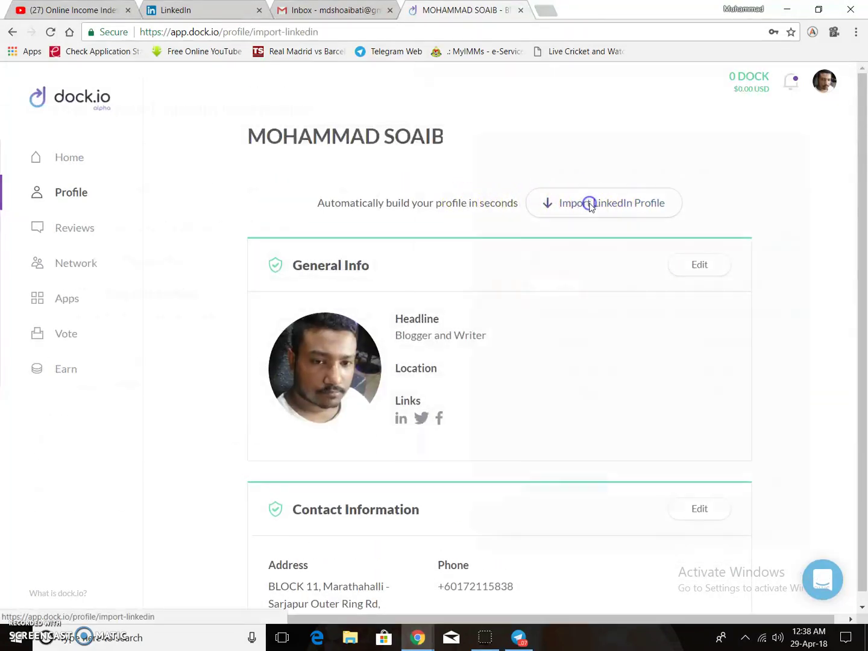
- Switch to Gmail and open LinkedIn's email in the Social category about the first installment of the data archive
key(ctrl+shift+Tab)
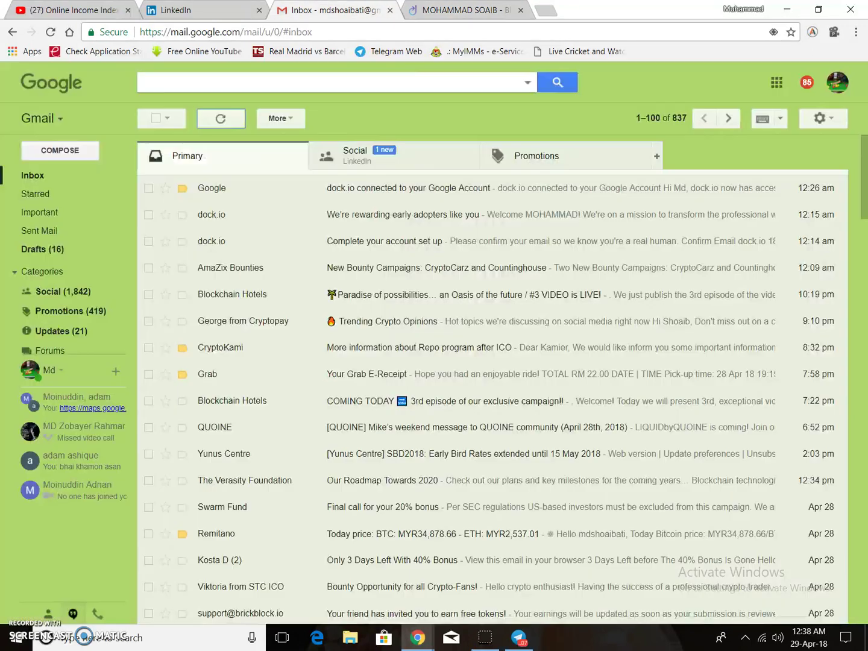
click(57, 192)
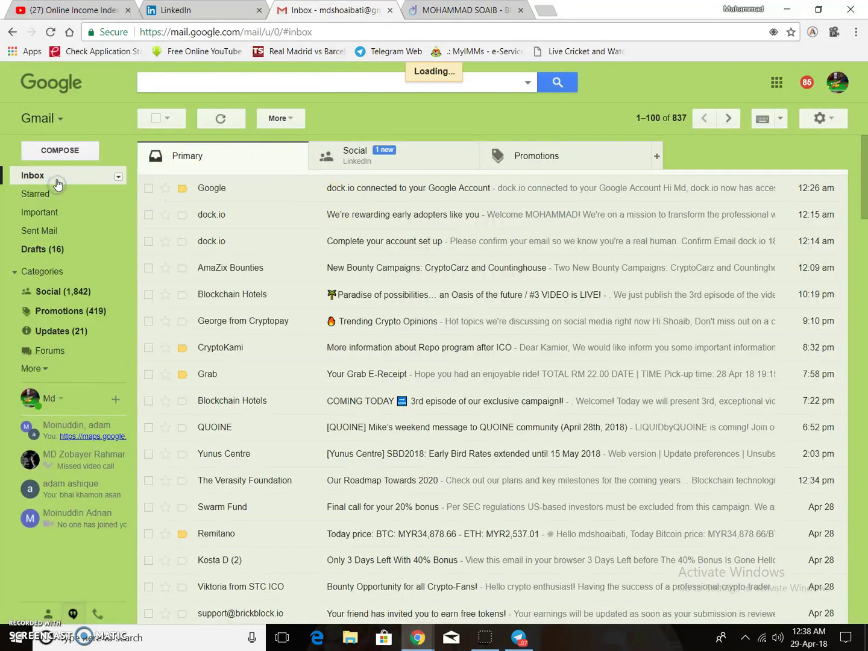
click(57, 180)
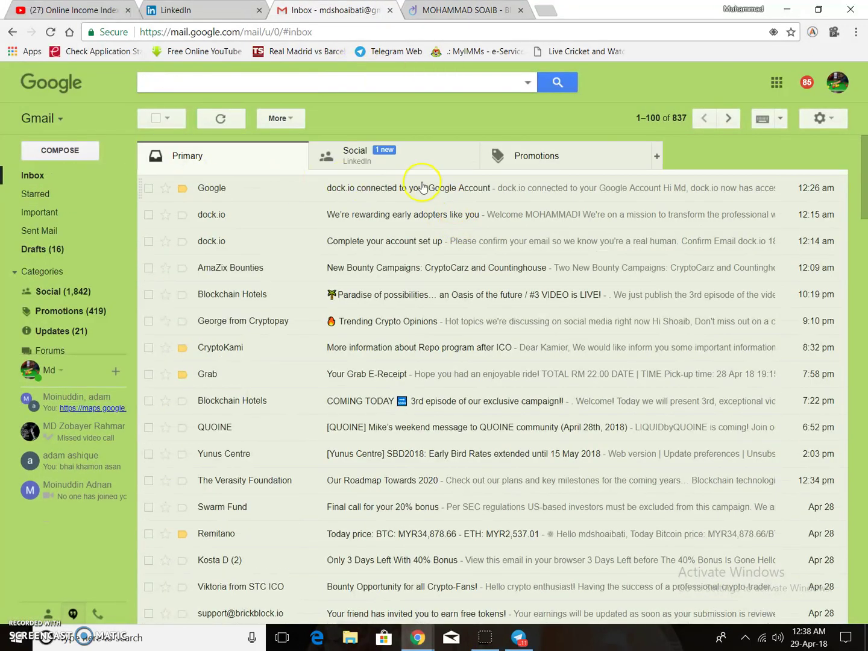
click(400, 162)
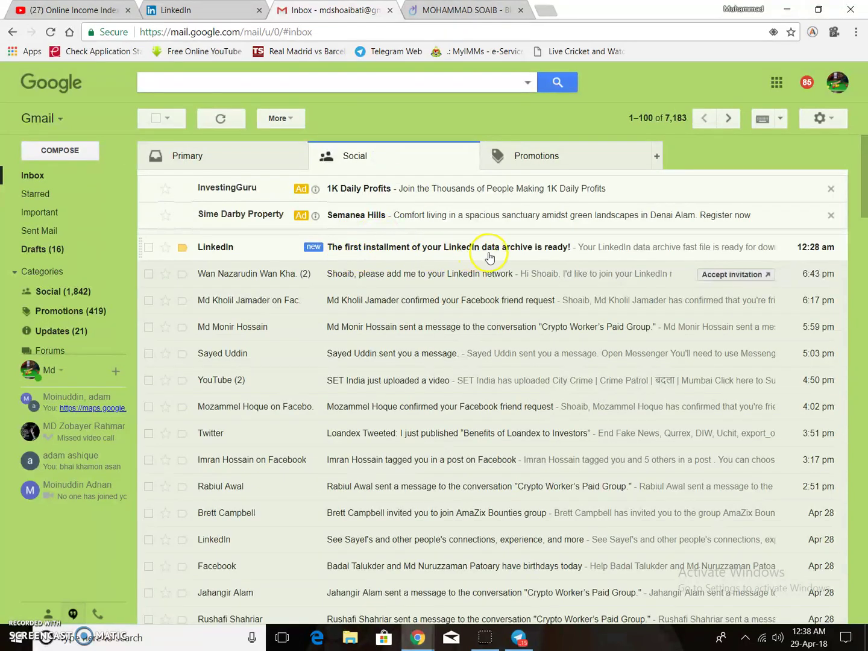
click(455, 248)
- Follow the email's download link to LinkedIn and save the archive as Basic_LinkedInDataExport_04-28-2018
click(529, 333)
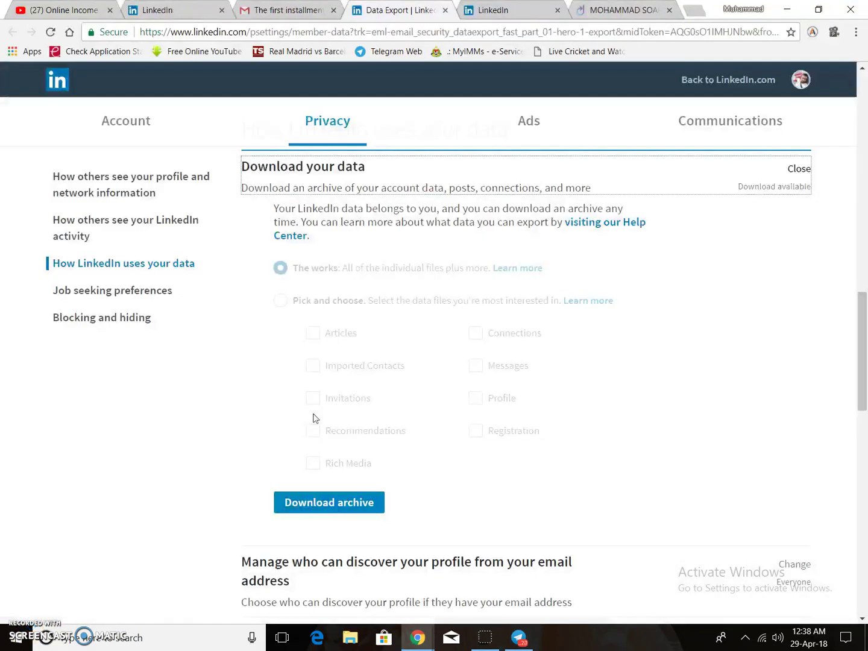
click(335, 504)
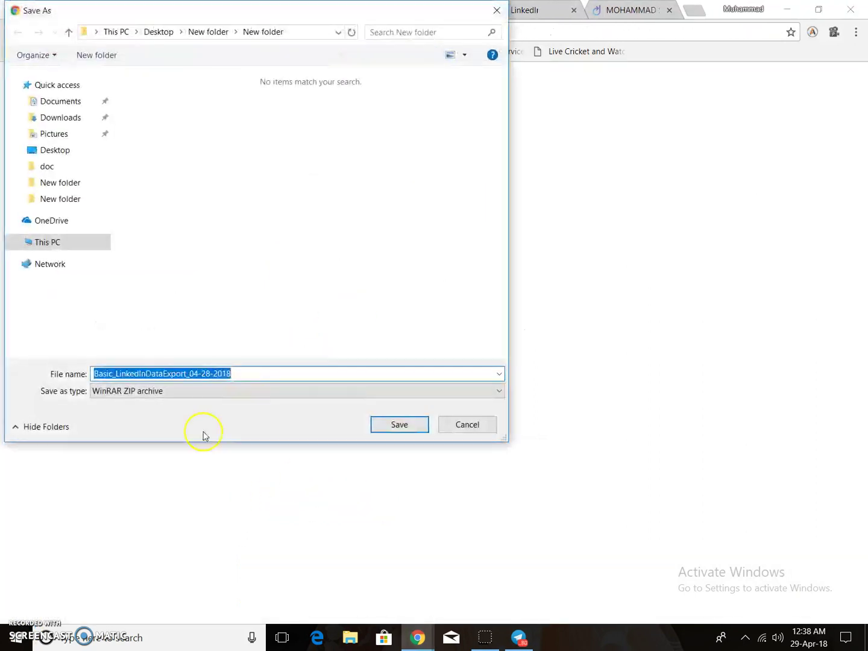
click(399, 424)
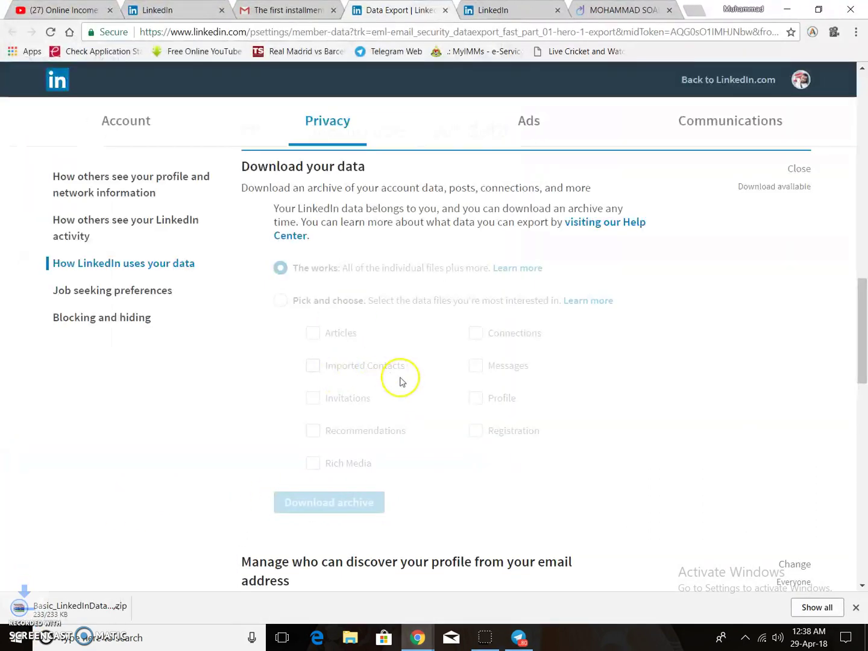
- Return to dock.io's LinkedIn import page and upload the downloaded Basic_LinkedInDataExport_04-28-2018 zip file from its folder
key(ctrl+shift+Tab)
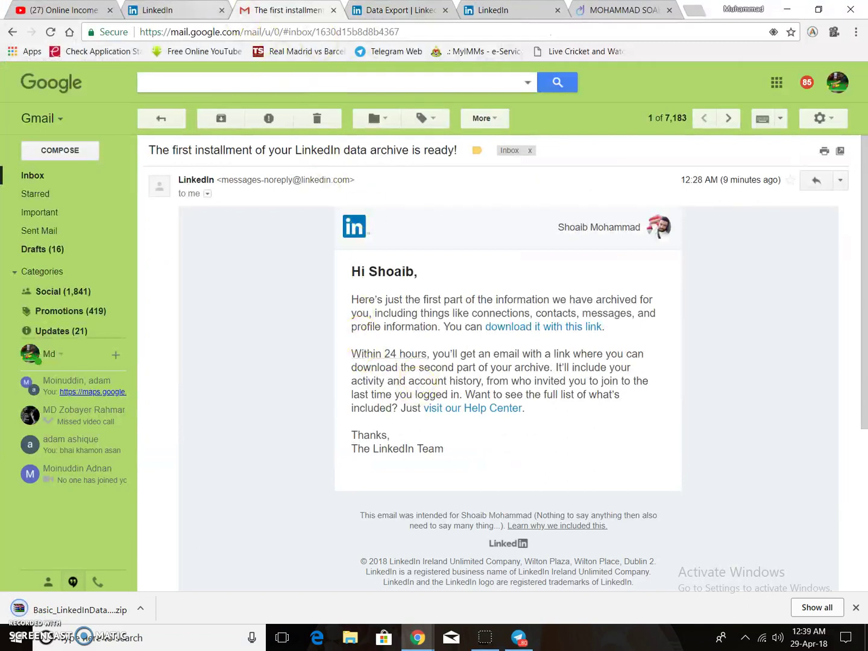
key(ctrl+9)
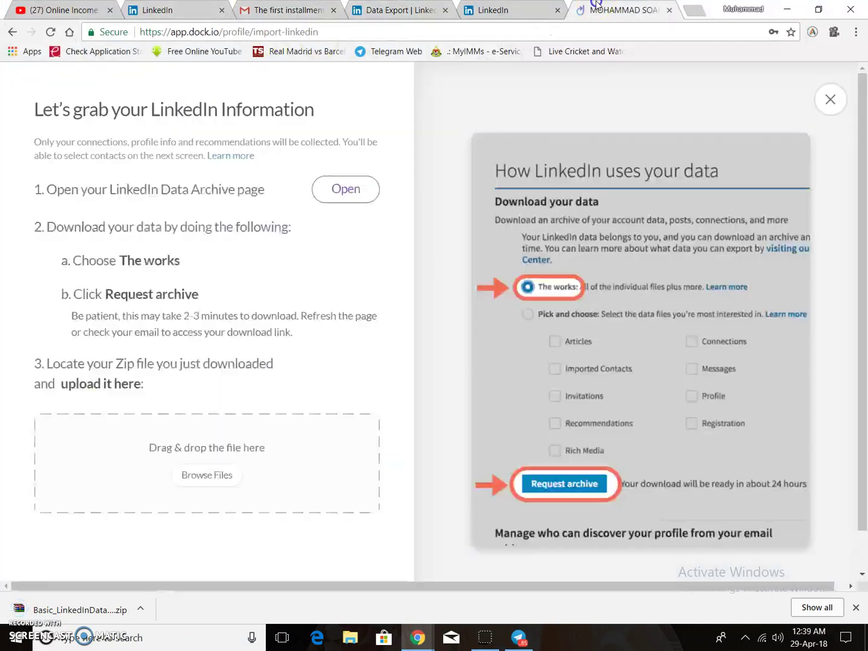
click(138, 610)
click(151, 562)
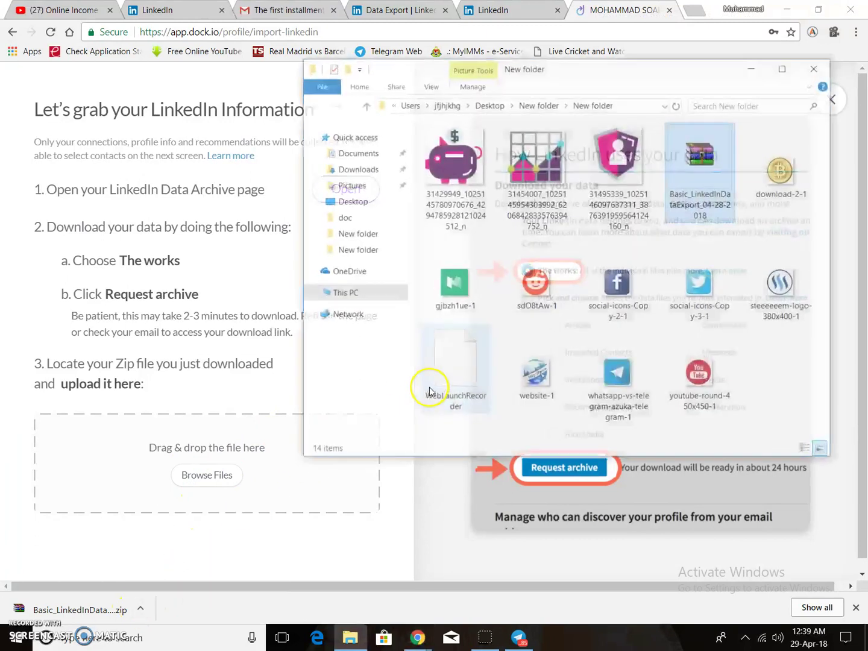
drag(701, 170, 204, 480)
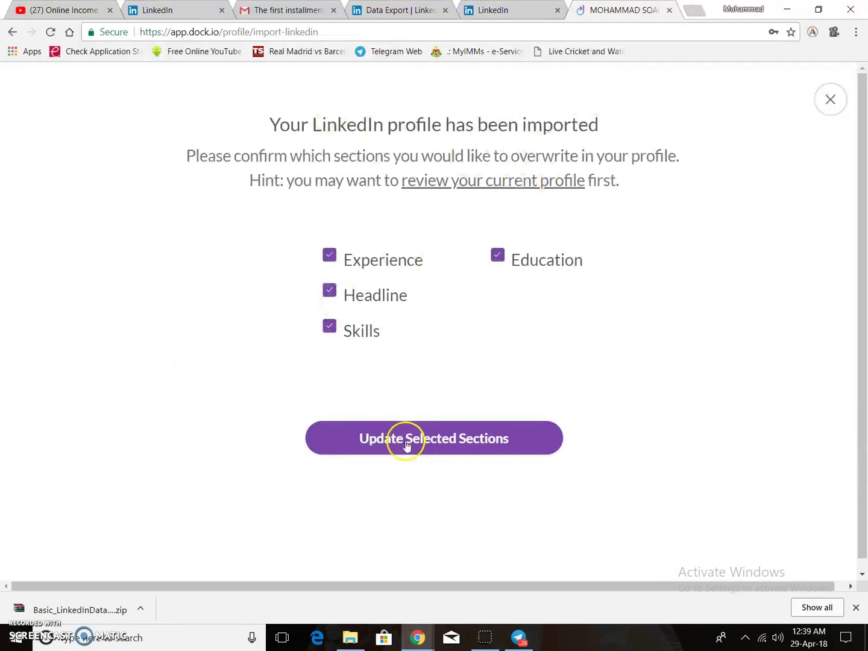
- Update the Experience, Headline, Skills and Education sections from LinkedIn and connect with and invite all suggested contacts
click(432, 445)
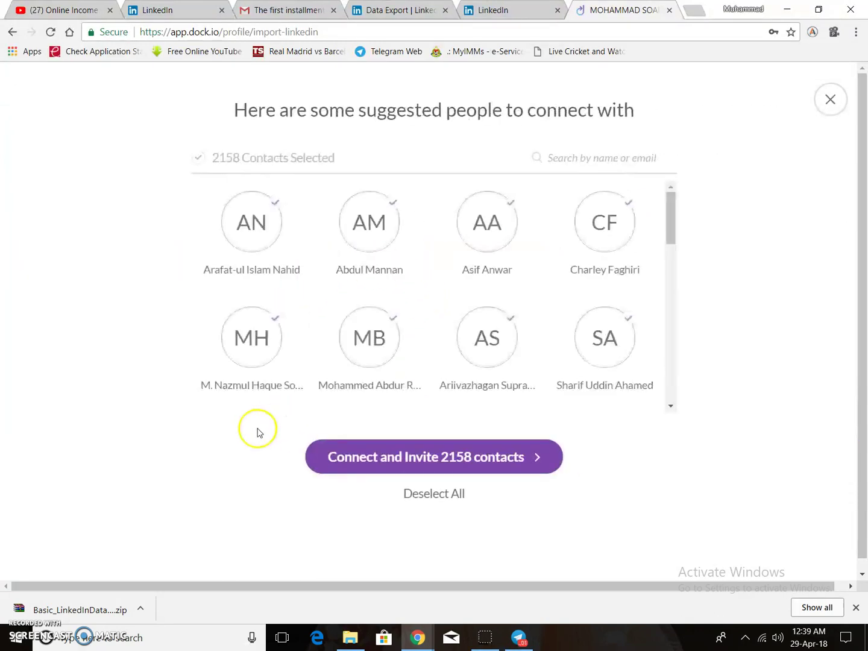
click(421, 460)
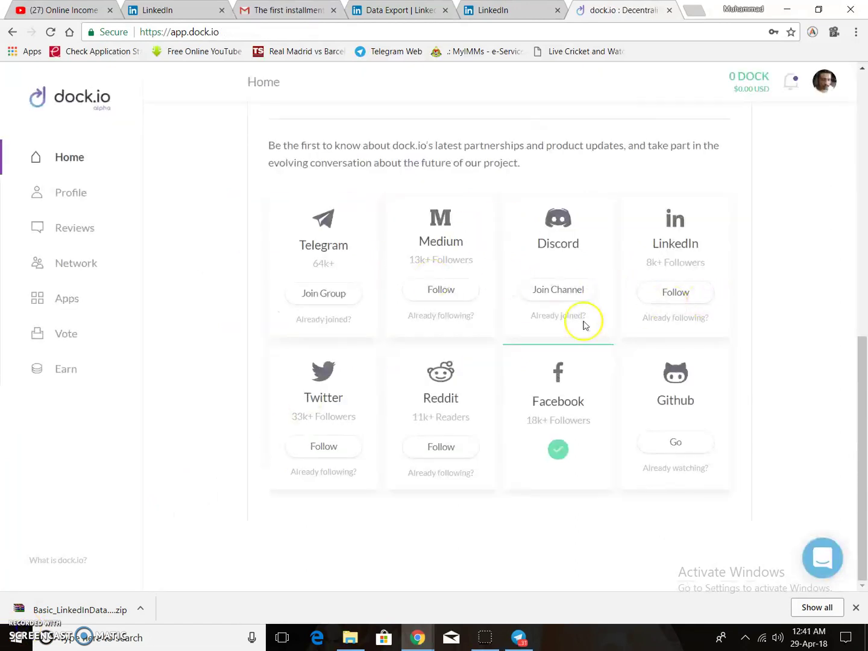
- Mark the Discord, LinkedIn, Medium, Telegram, Twitter, Reddit and Github community channels as already joined or followed
click(559, 317)
click(672, 318)
click(453, 318)
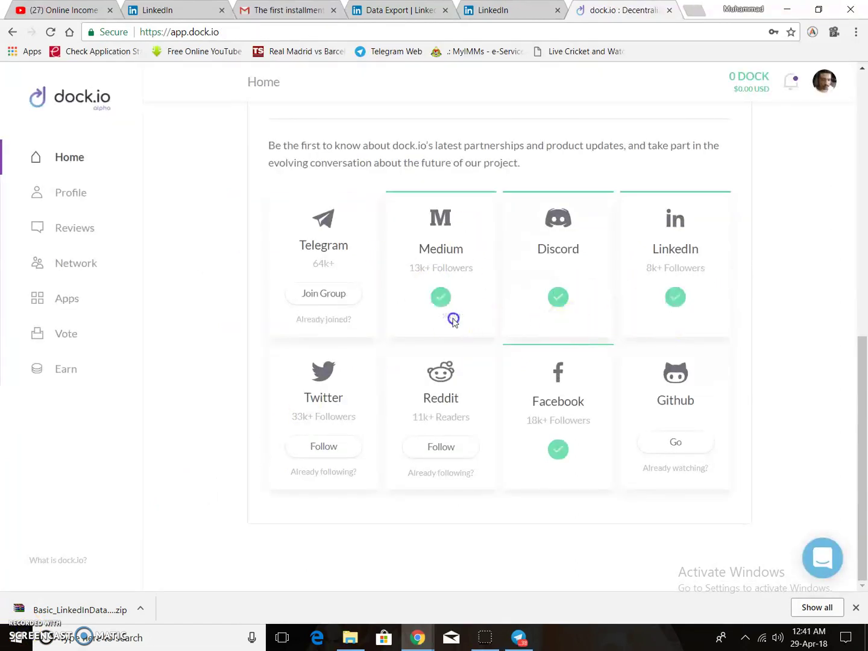
click(325, 321)
click(334, 471)
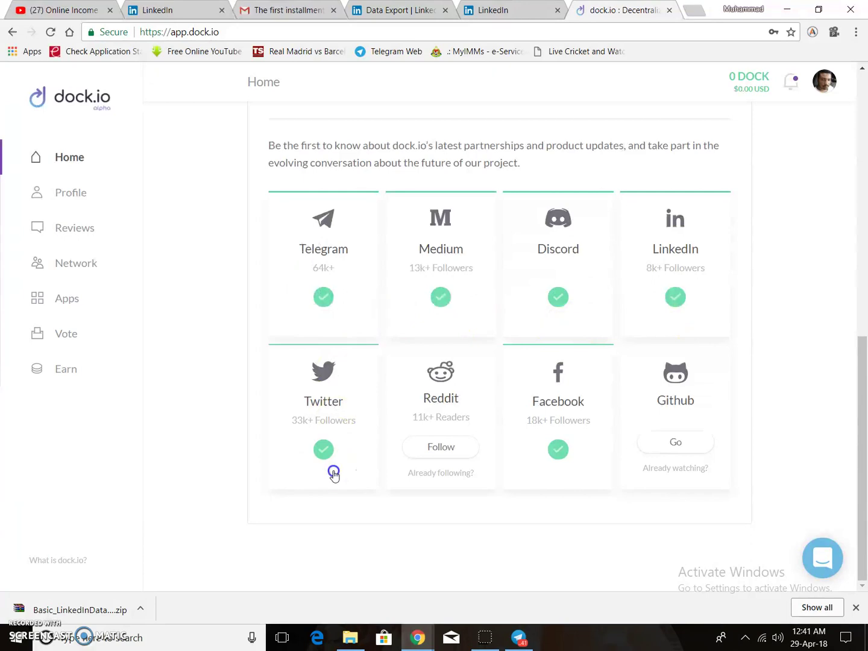
click(447, 473)
click(664, 474)
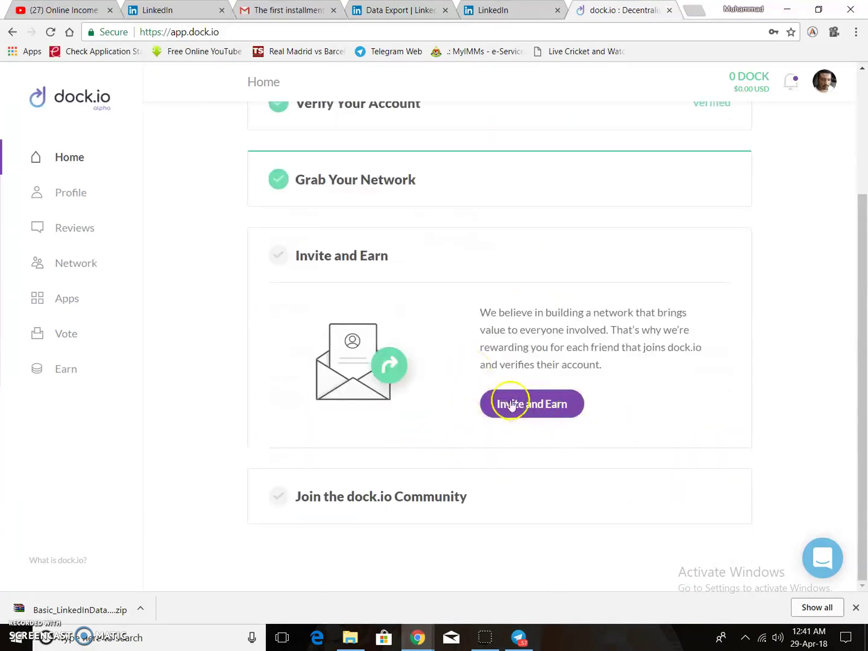
- Go from the home checklist to Invite and Earn and send invitations to all 240 listed contacts
scroll(607, 383, up, 3)
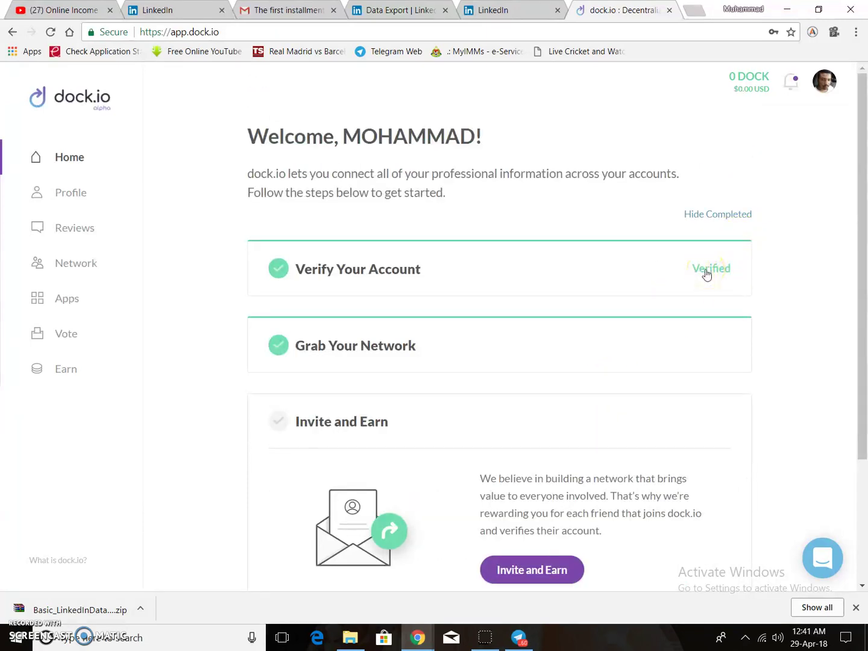
scroll(549, 335, down, 1)
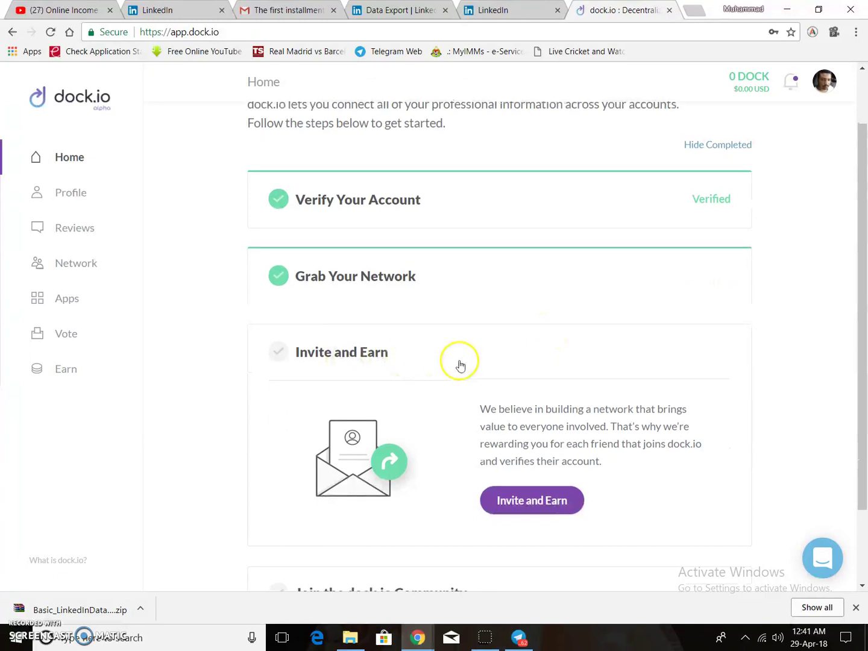
scroll(460, 365, down, 1)
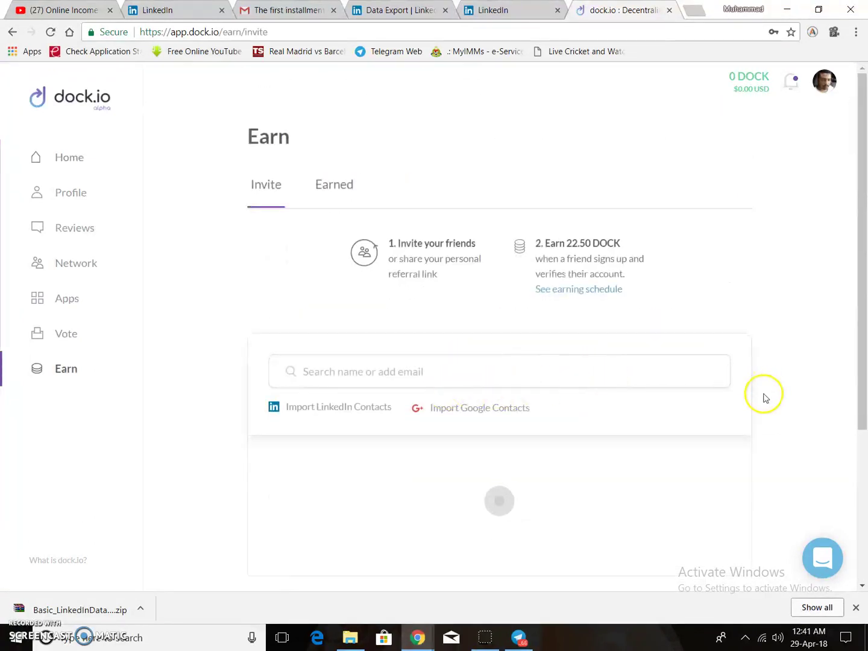
scroll(764, 397, down, 3)
click(710, 272)
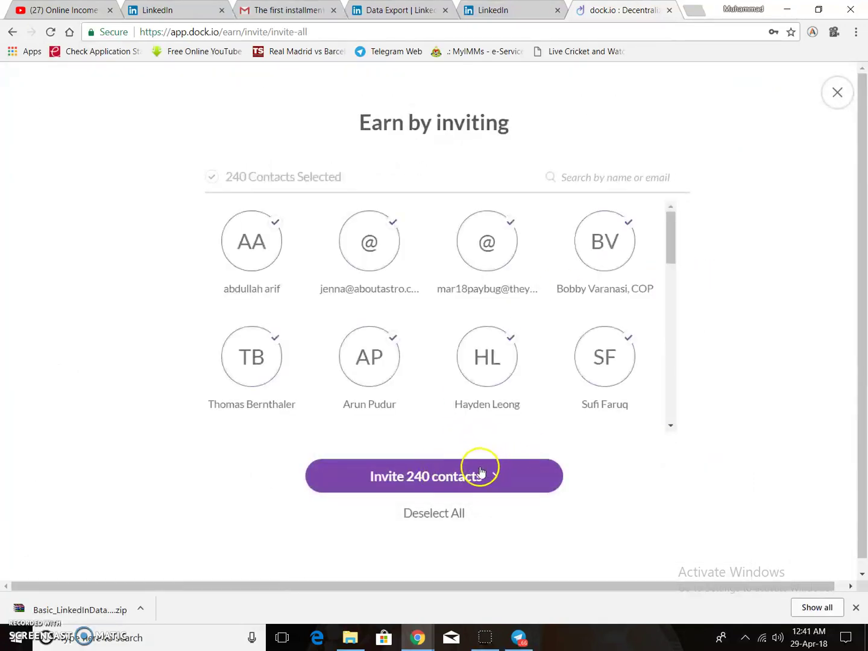
click(462, 478)
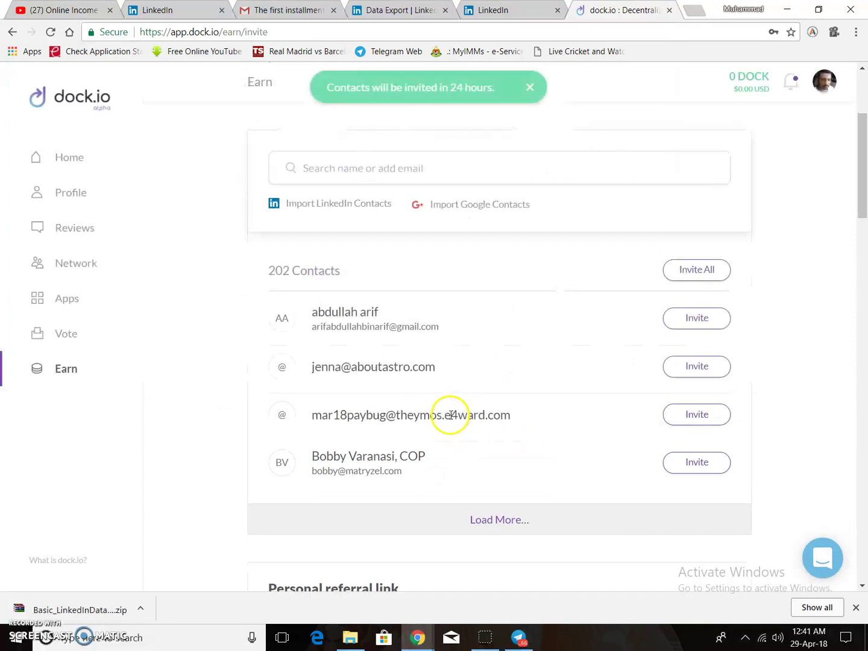
scroll(442, 345, up, 3)
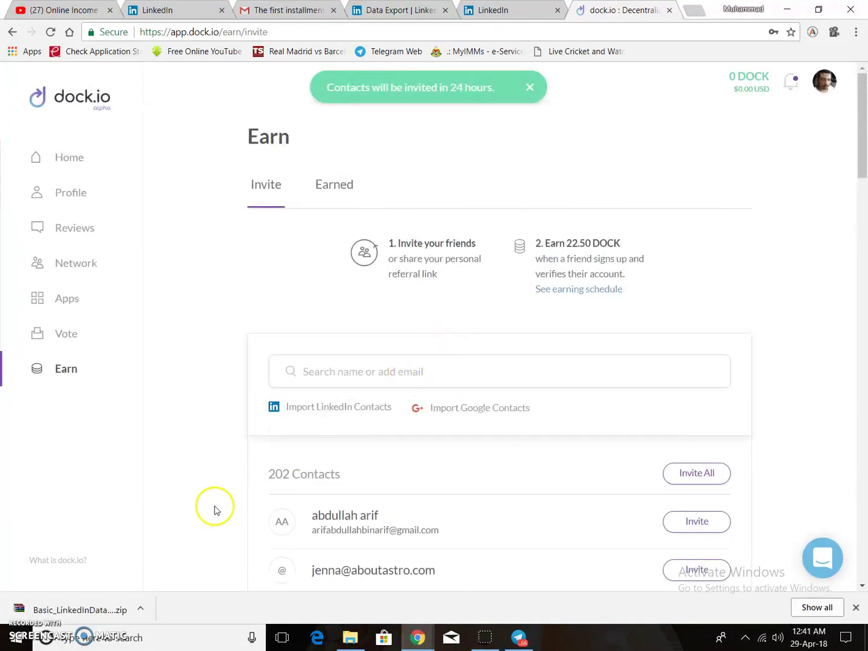